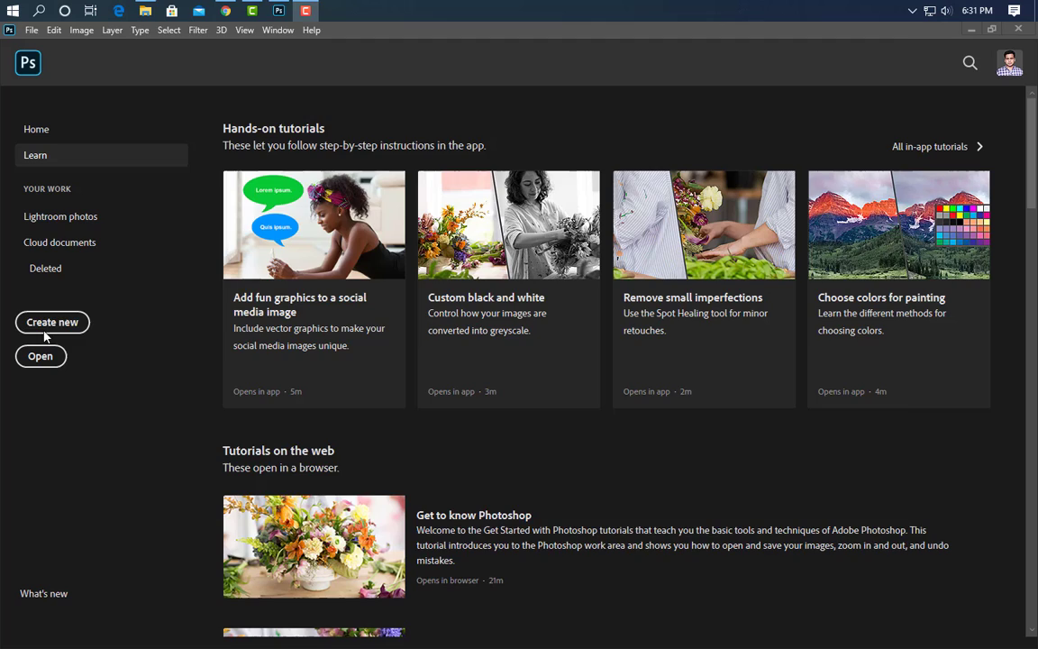
Start a new document preset named Instagram Post Design, 1500 px wide at 72 ppi.
left_click(47, 323)
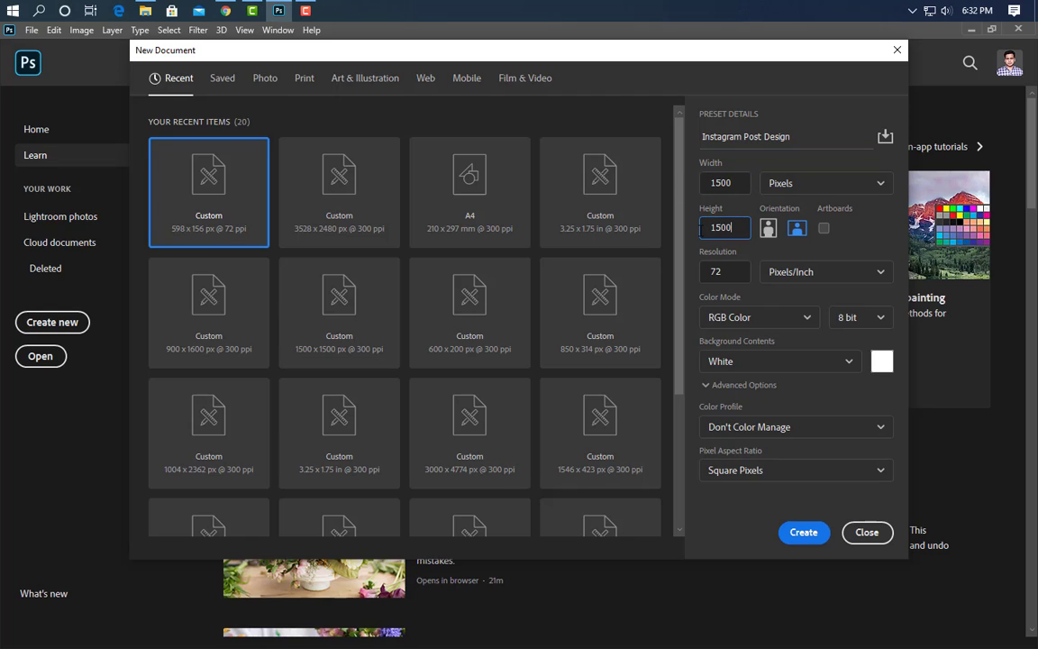
Create the 1500 × 1500 px canvas and draw a rectangle covering all of it.
key("Tab")
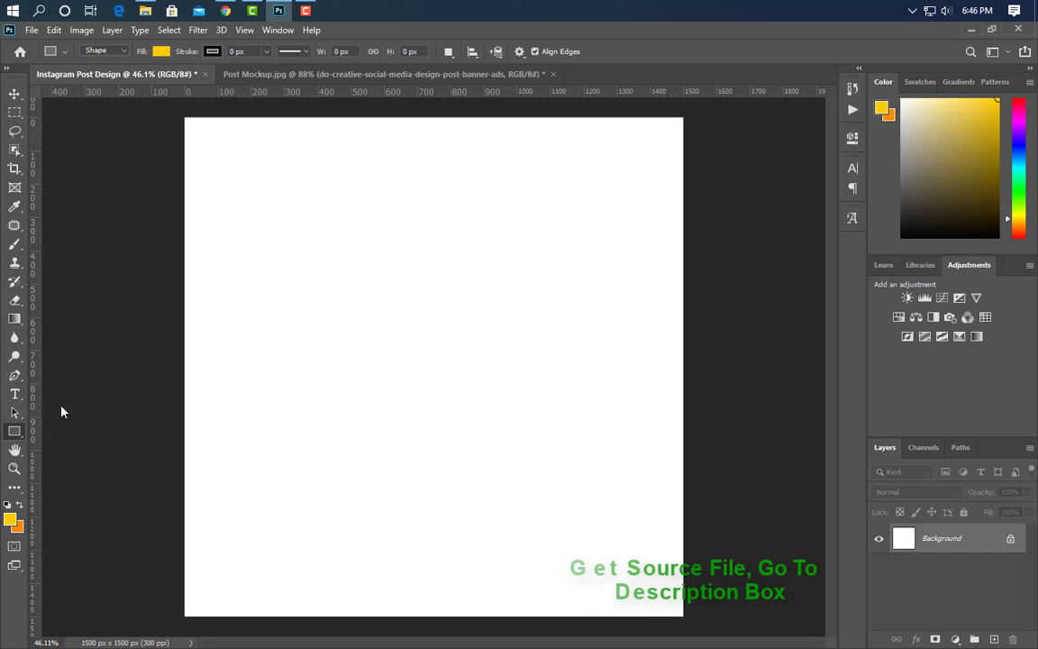
mouse_move(173, 112)
left_mouse_down()
mouse_move(689, 579)
mouse_move(692, 623)
left_mouse_up()
left_click(812, 133)
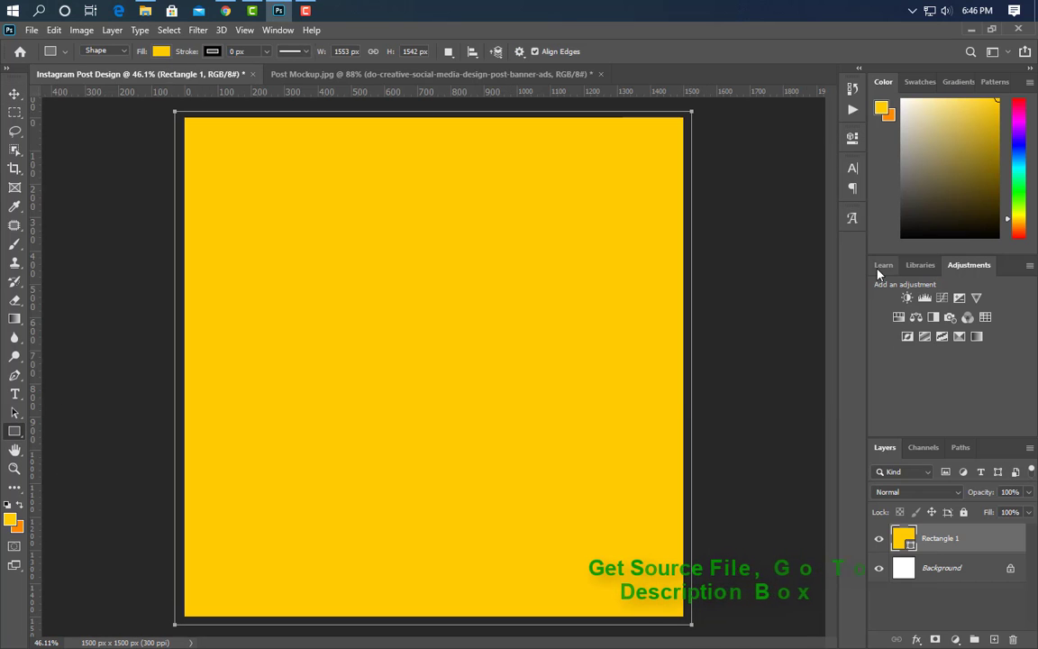
Fill Rectangle 1 with orange ff8a00 and add an empty layer above it.
double_click(910, 547)
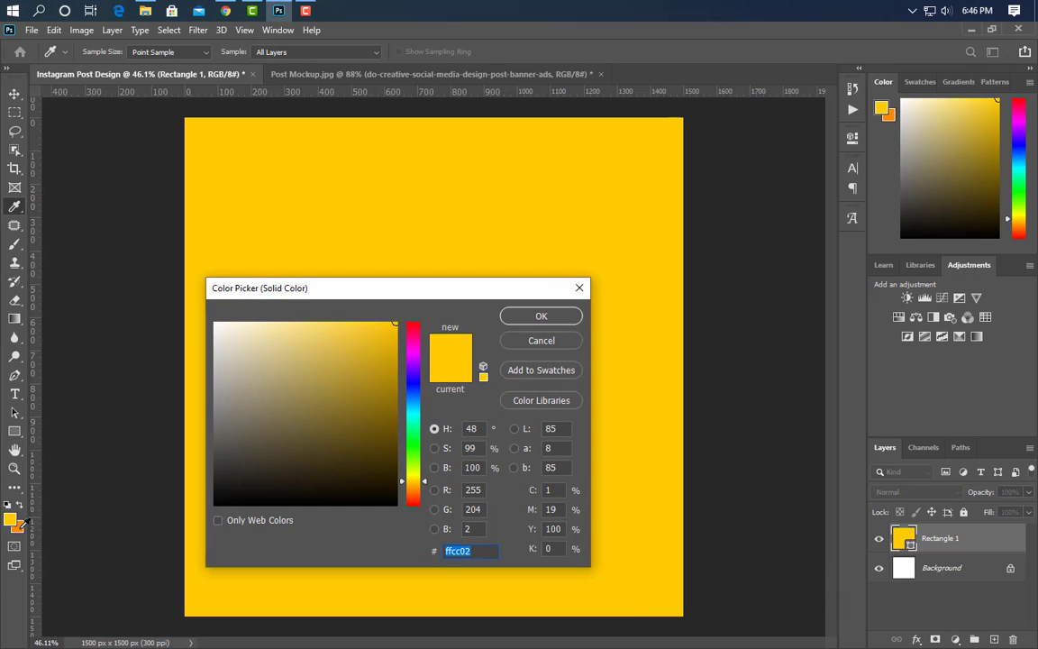
type("ff8a00")
left_click(532, 318)
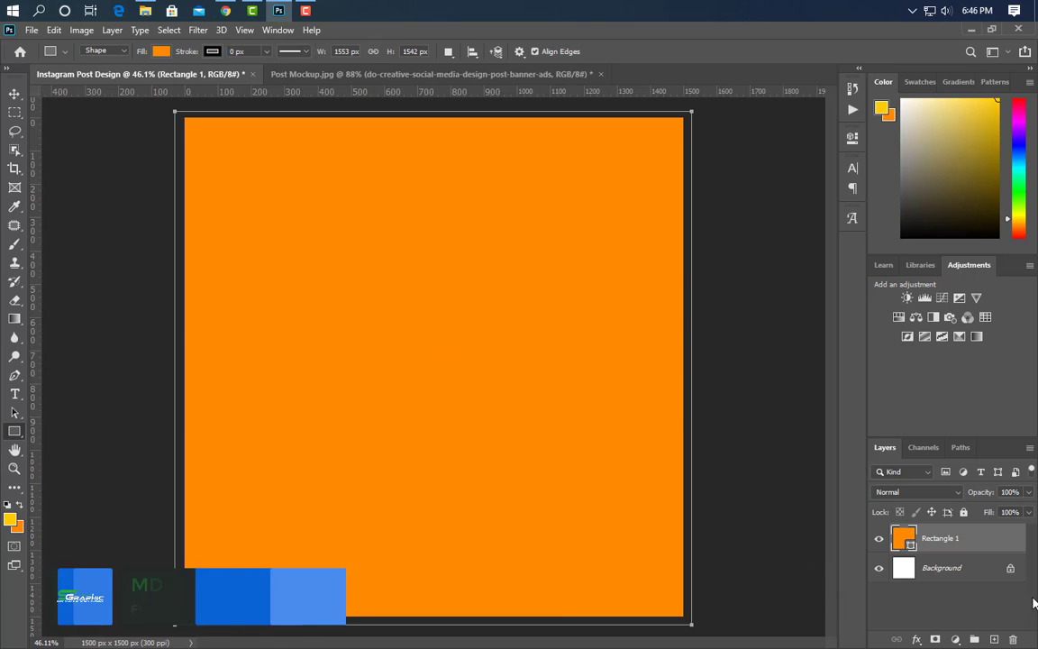
key("ctrl+shift+alt+n")
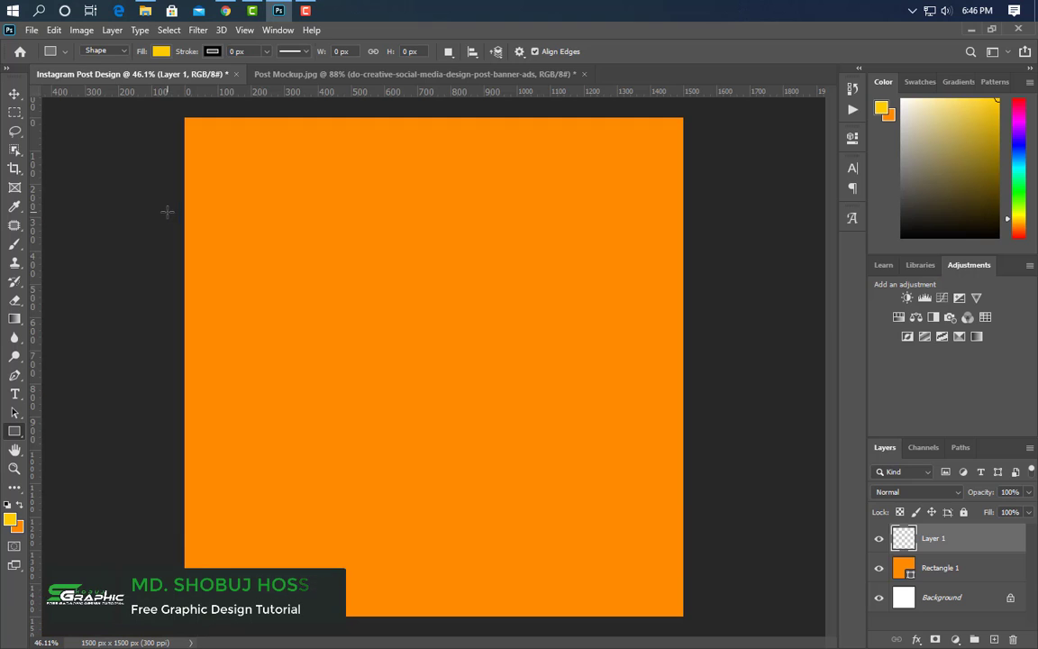
Draw a yellow band across the canvas and centre it vertically.
left_click_drag(167, 207, 715, 516)
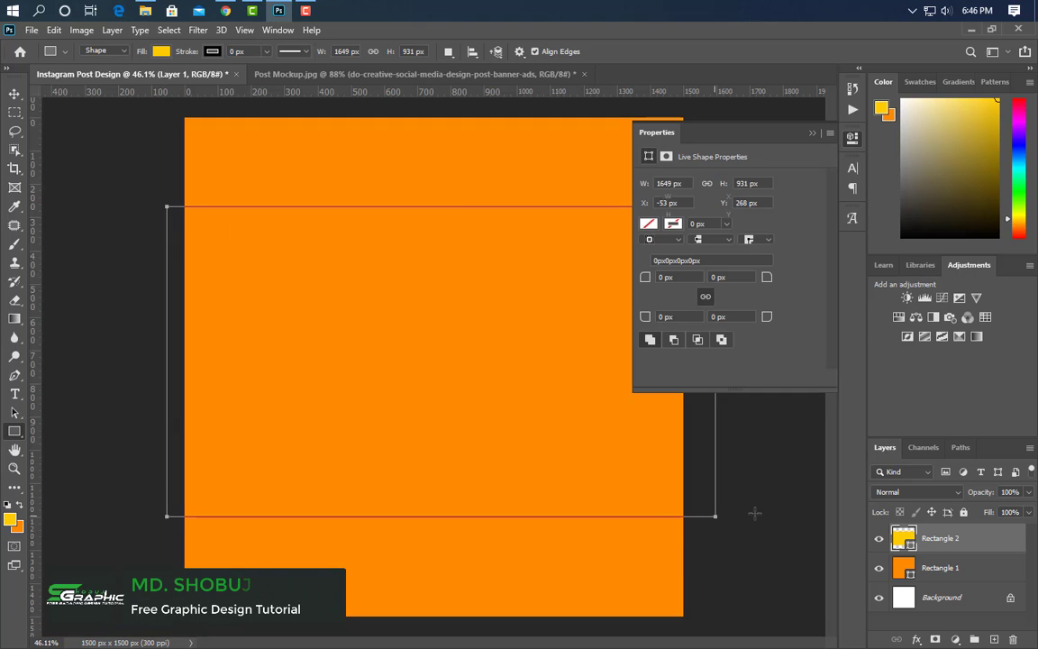
left_click(812, 133)
key("ctrl+a")
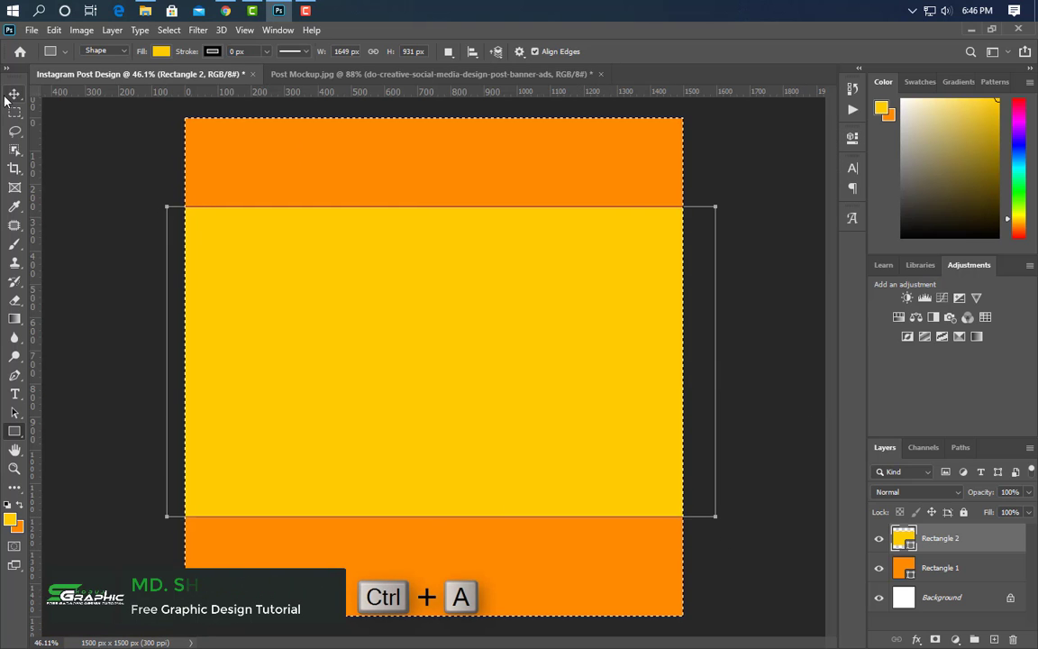
left_click(15, 93)
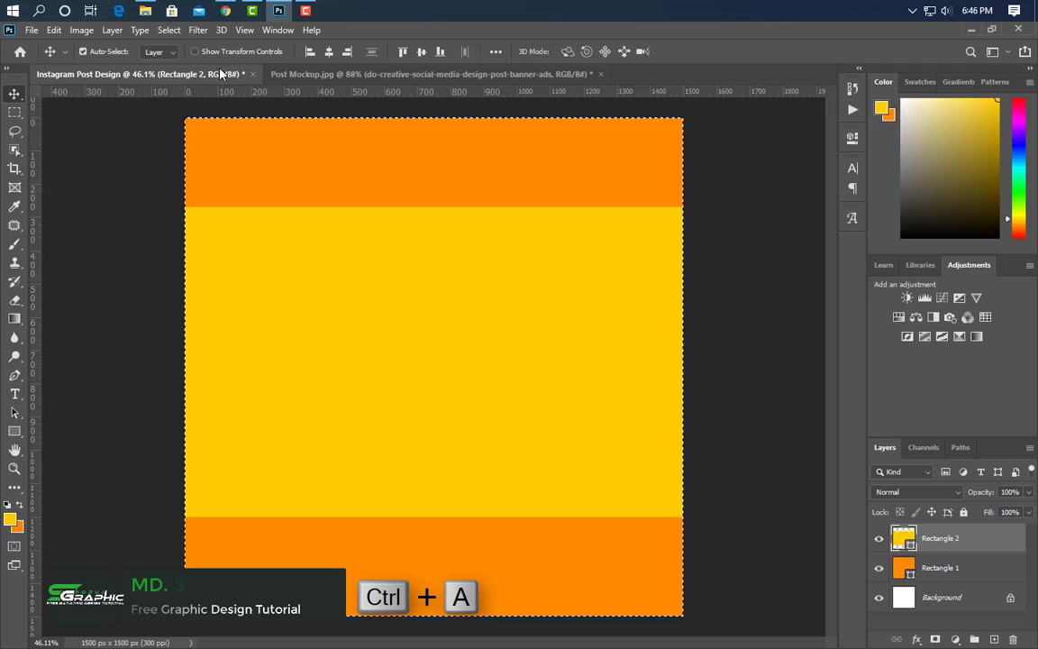
left_click(421, 51)
key("ctrl+d")
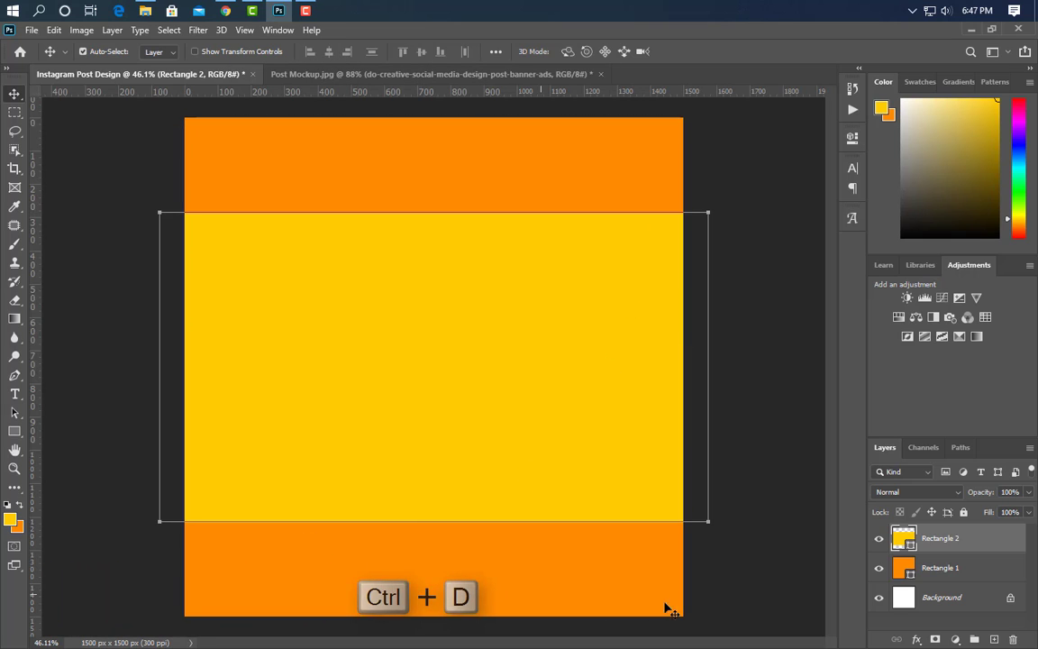
Draw a diagonal Pen shape filling the lower right and delete the yellow Rectangle 2 band.
left_click(994, 638)
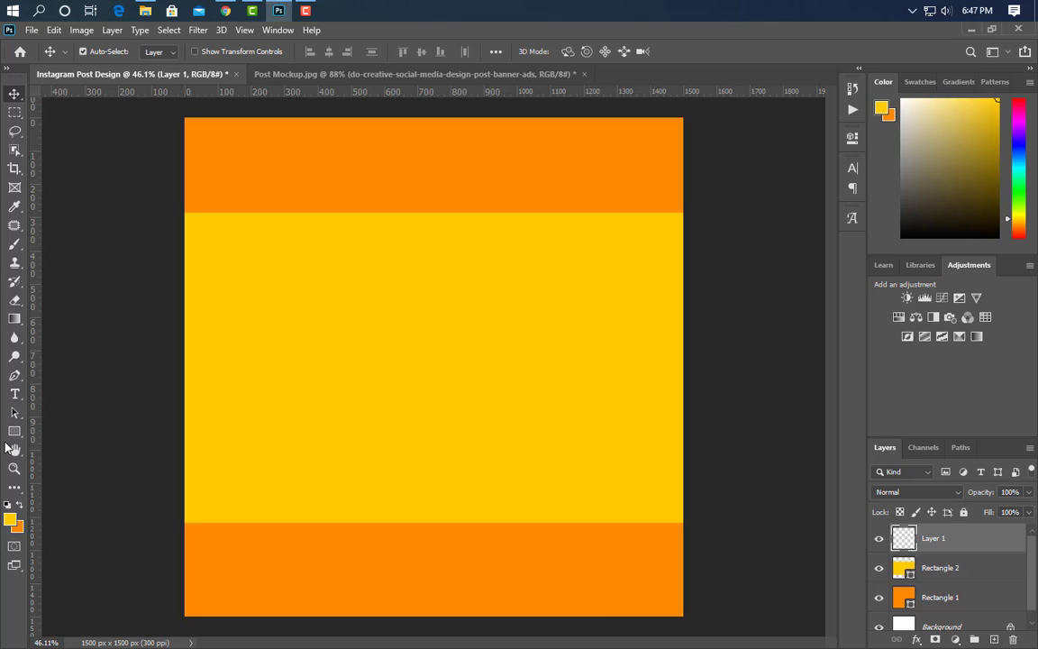
left_click(16, 376)
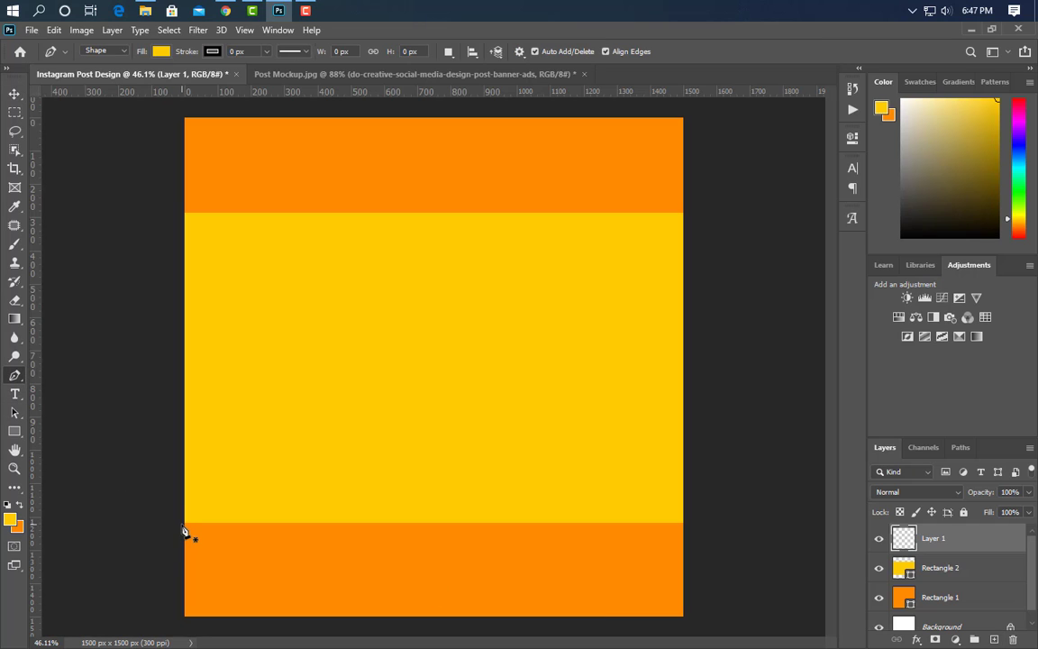
left_click(181, 526)
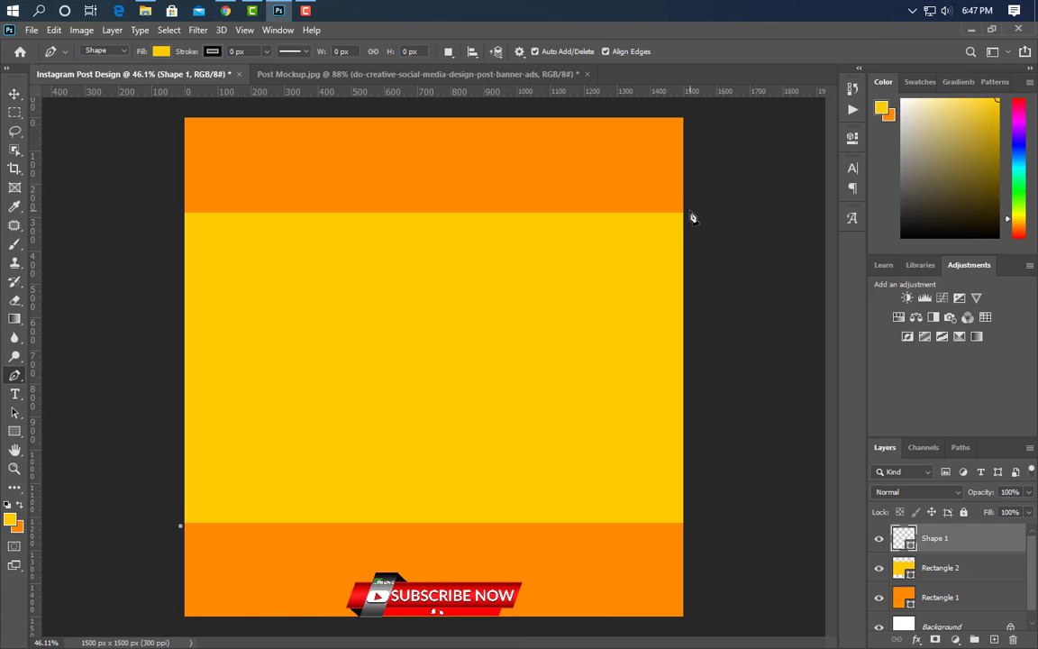
left_click(691, 624)
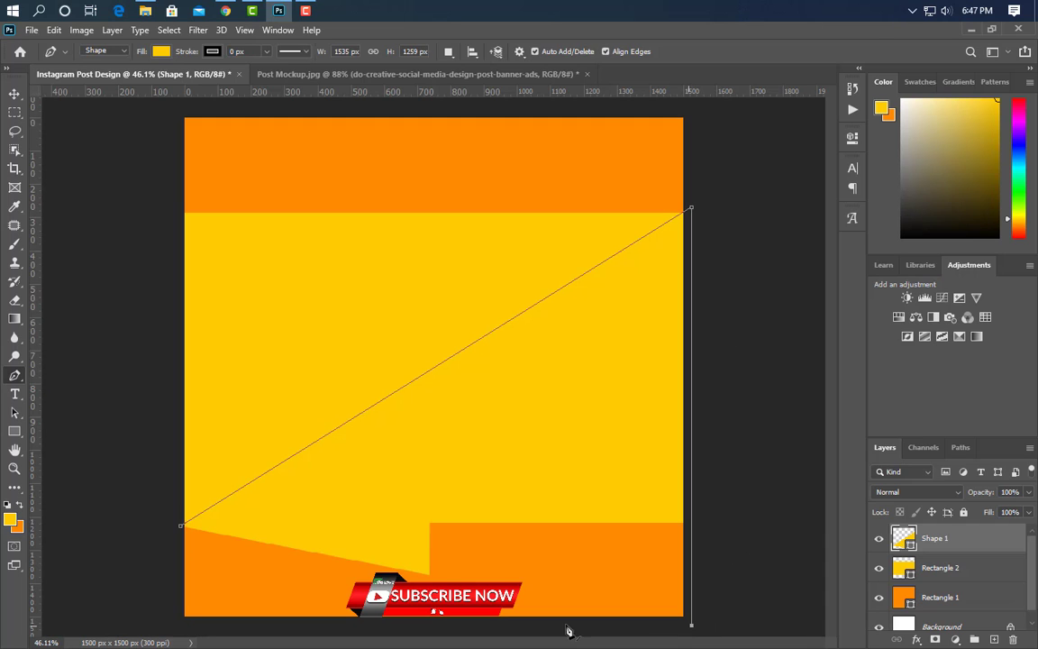
left_click(177, 623)
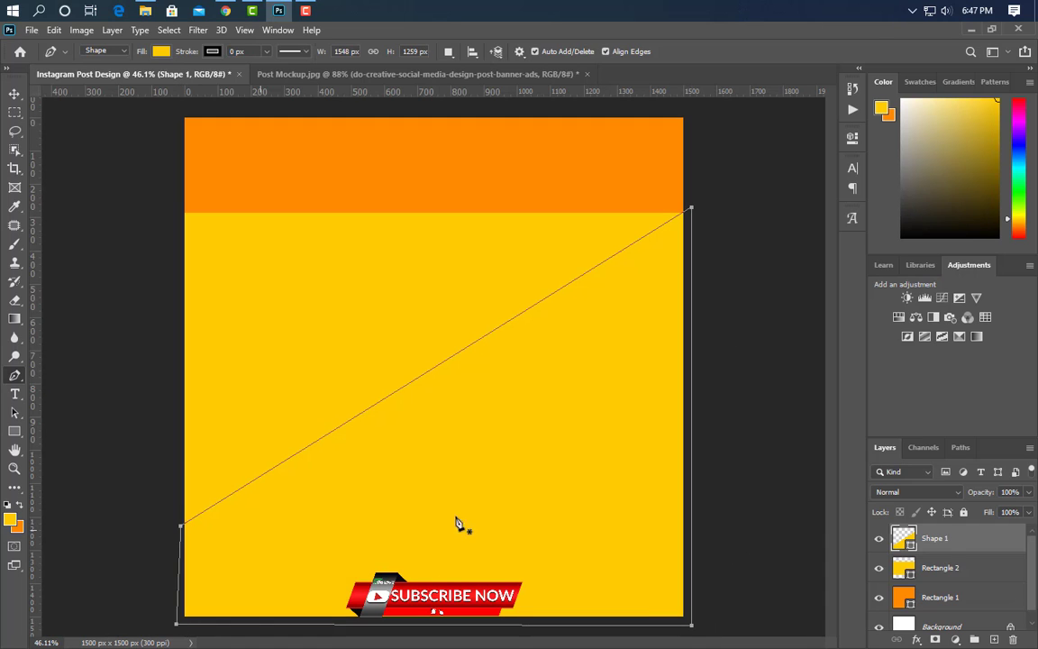
left_click_drag(972, 569, 1013, 639)
left_click(14, 93)
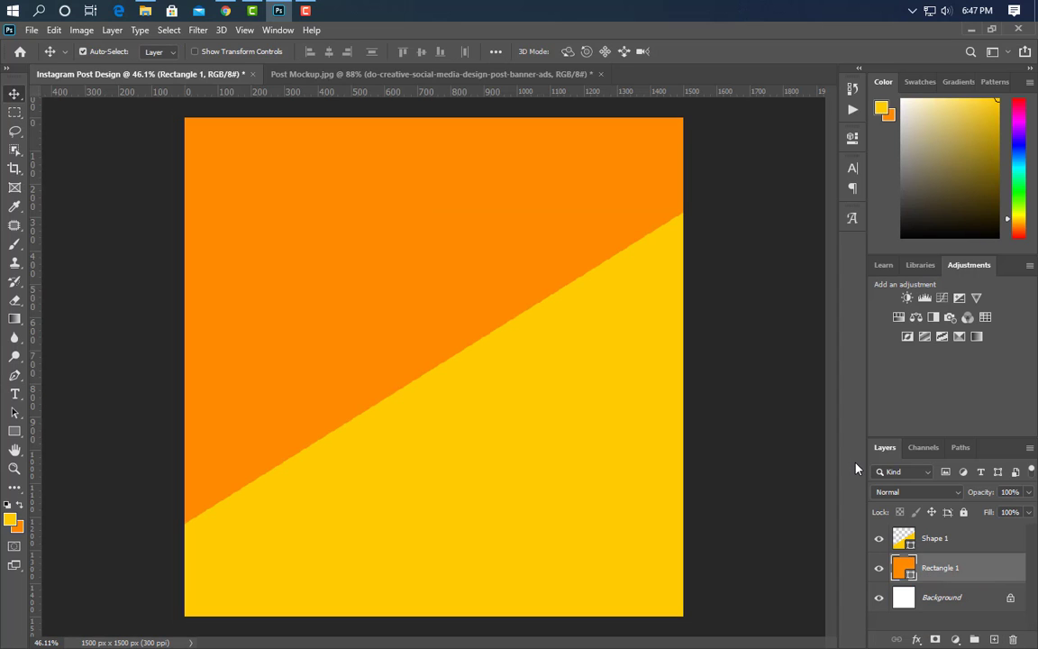
Fill Shape 1 with dark purple 220037 and add a new layer for the glow.
double_click(904, 538)
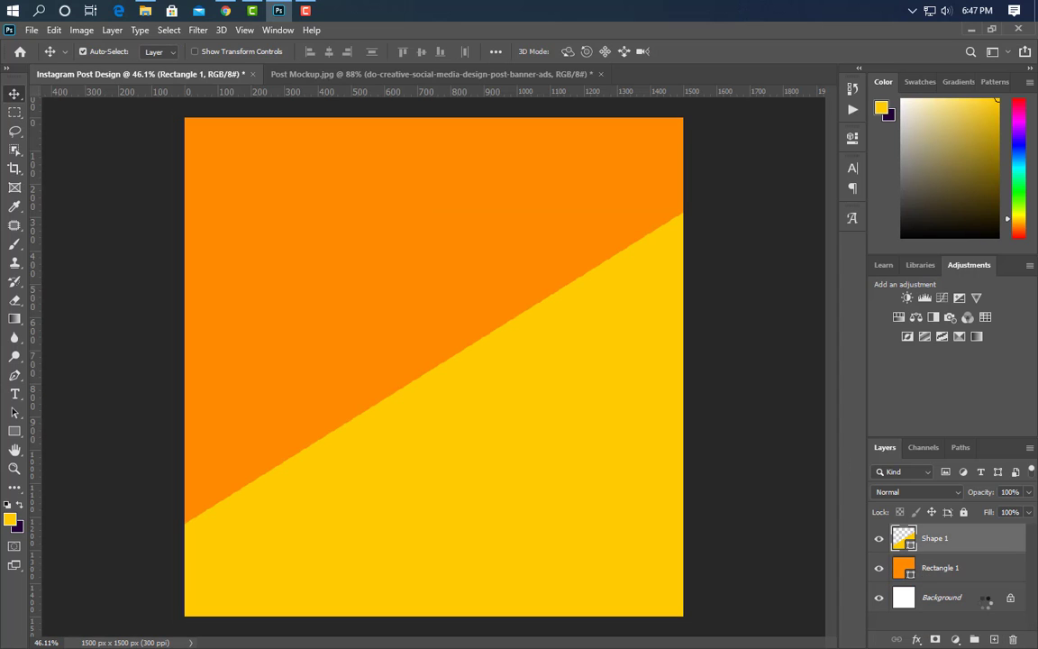
left_click(18, 527)
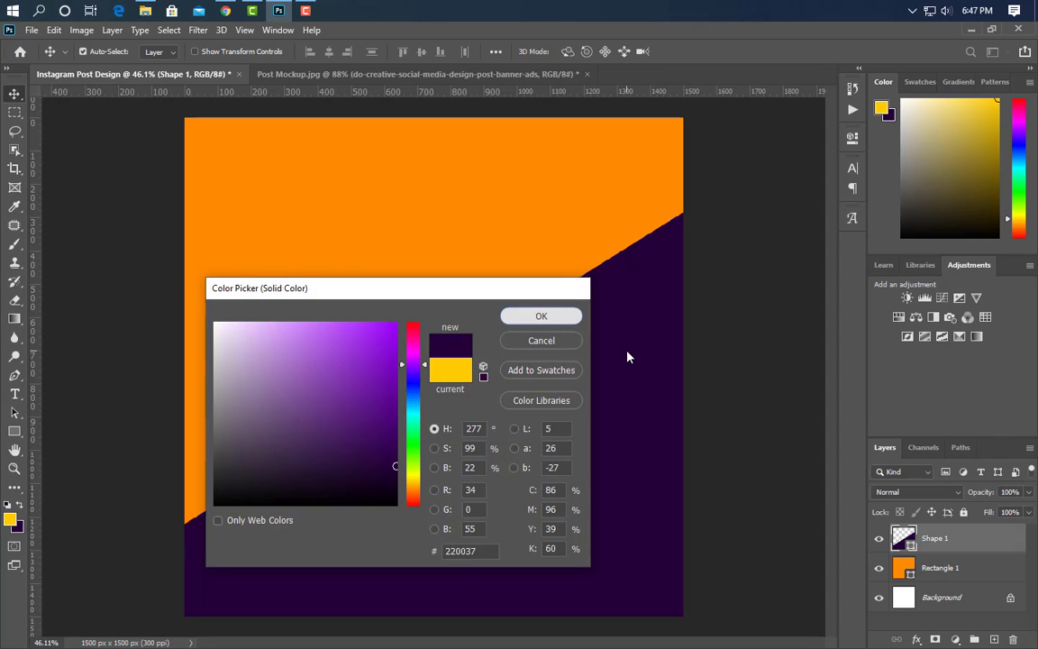
key("Return")
left_click(14, 244)
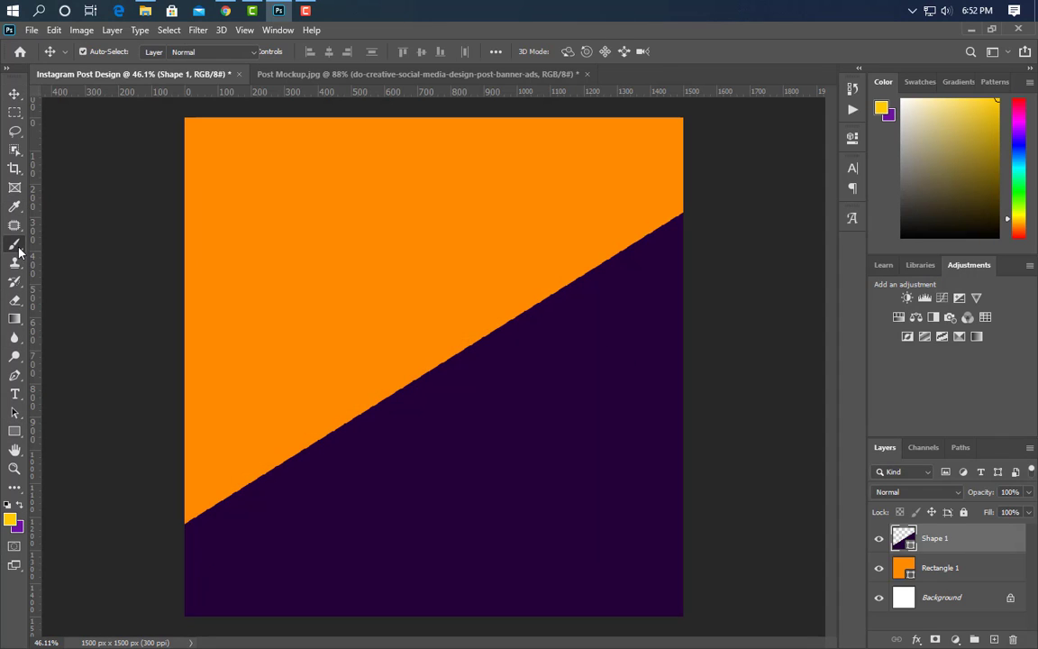
left_click(992, 639)
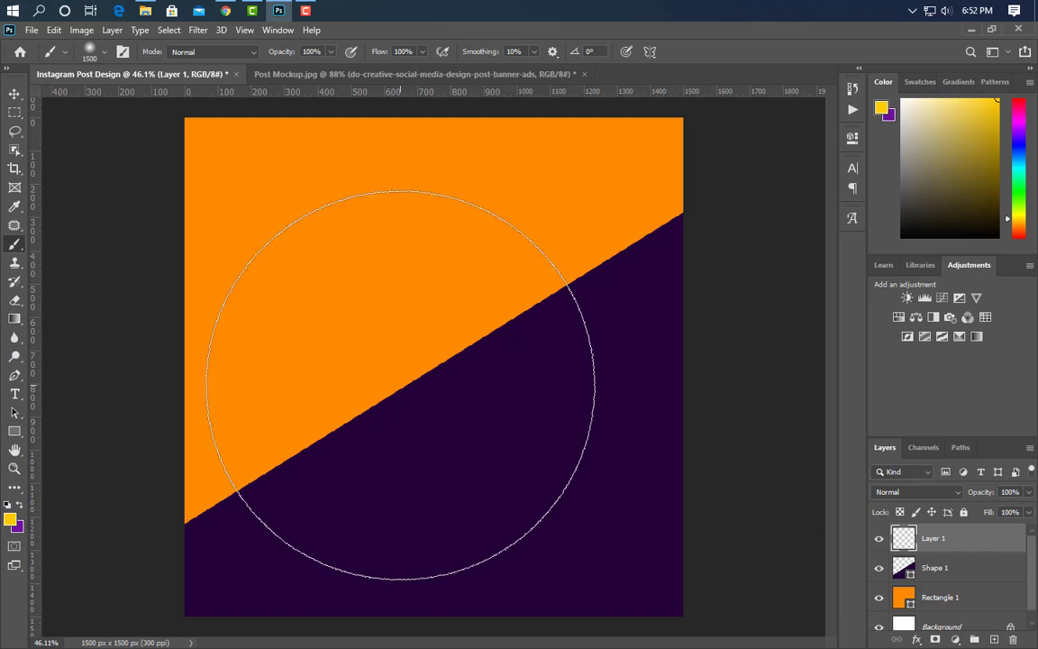
Paint a large soft yellow glow mid-canvas on a layer beneath the purple triangle.
key("bracketright")
left_click(432, 363)
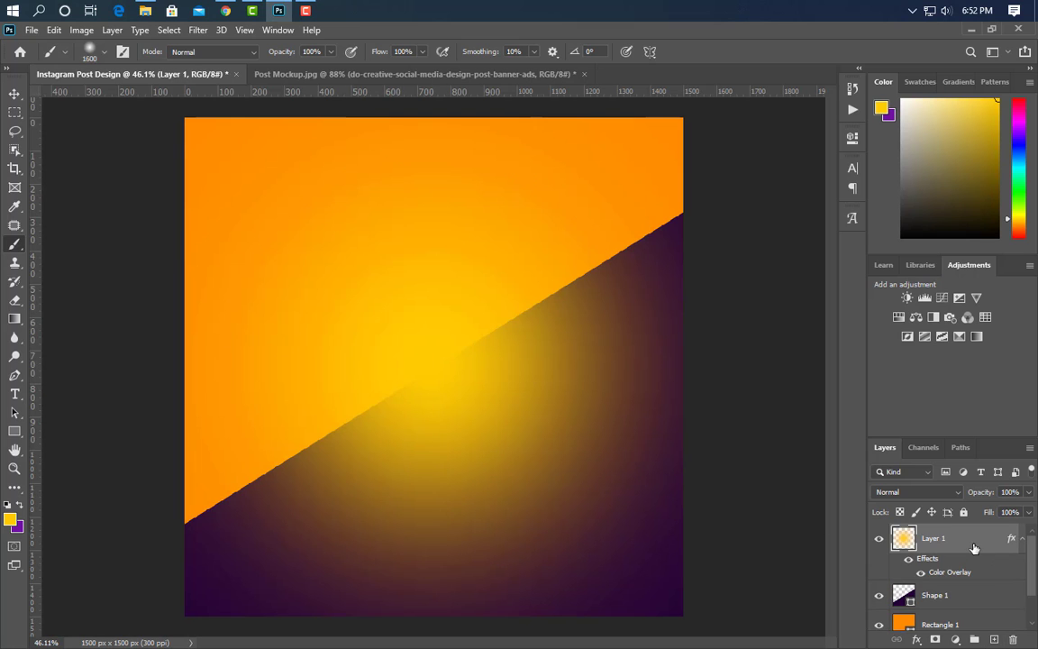
left_click_drag(973, 552, 998, 638)
Duplicate the glow, give the copy a purple Color Overlay, and clip it to the triangle.
left_click_drag(991, 568, 975, 538)
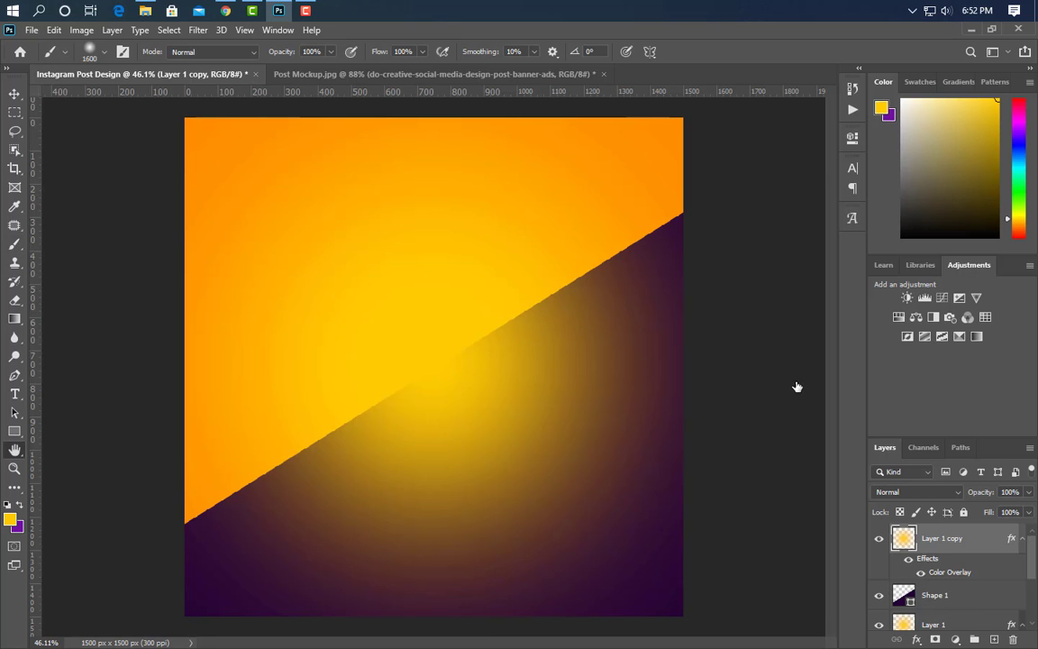
left_click(634, 236)
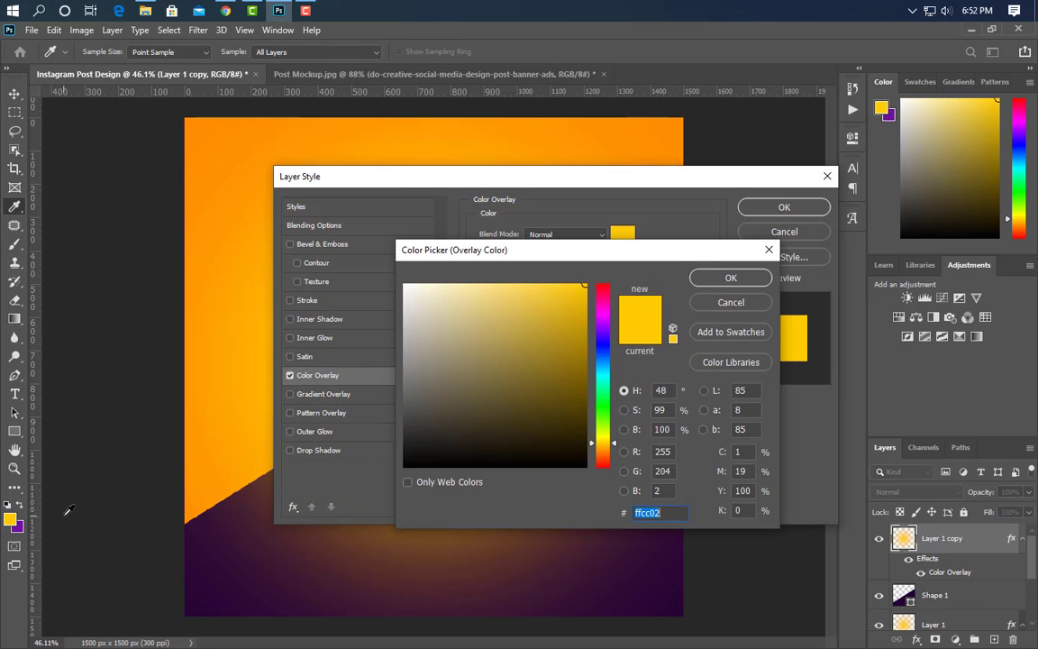
left_click(20, 528)
left_click(722, 282)
left_click(804, 209)
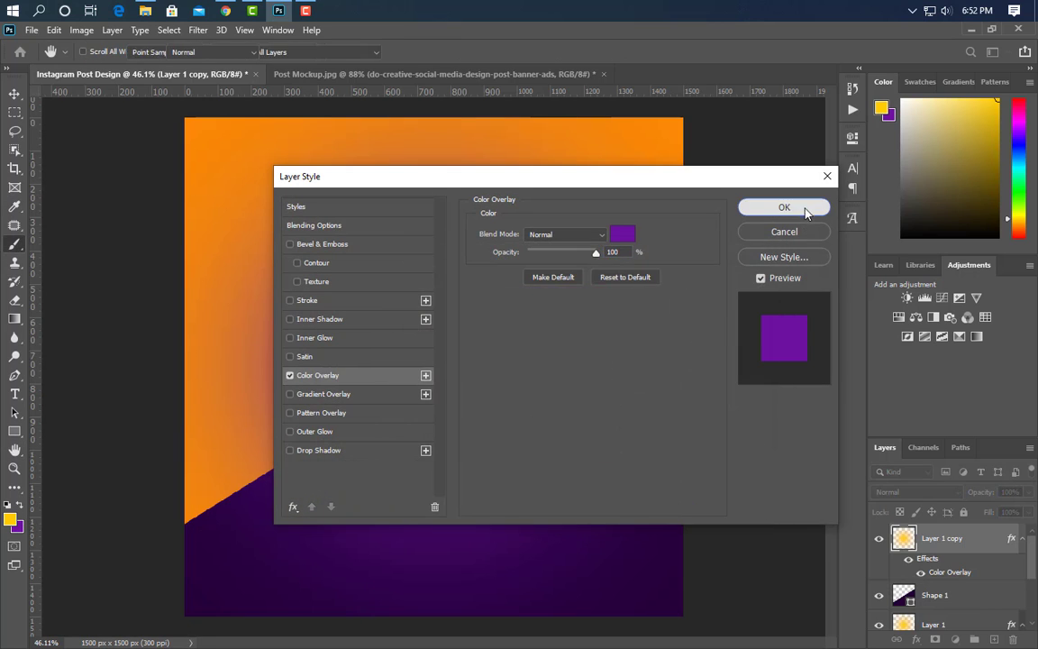
right_click(972, 550)
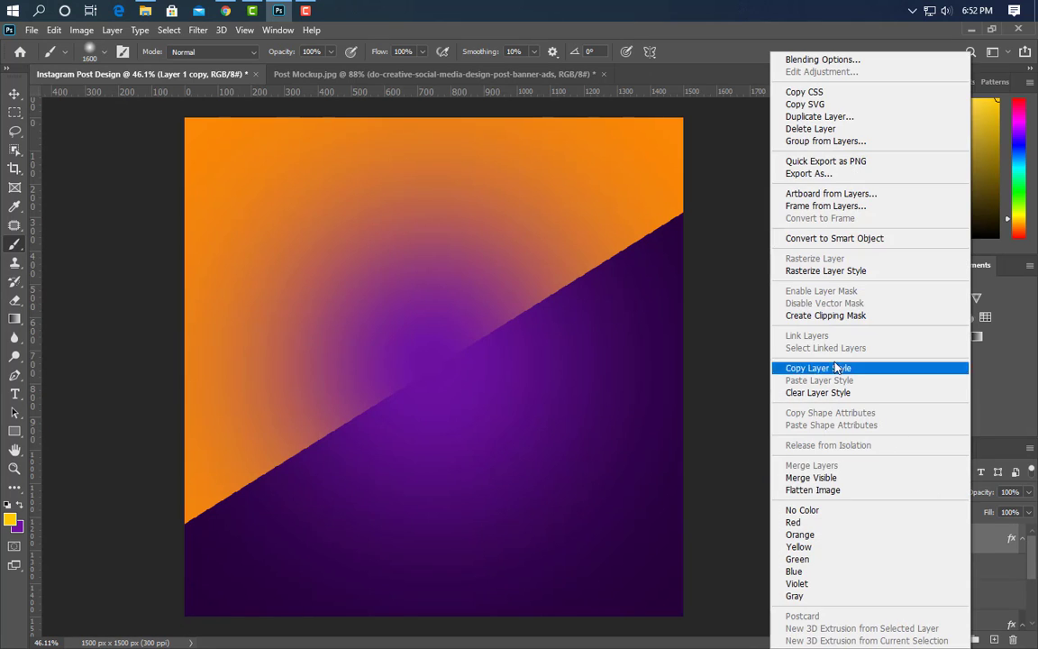
left_click(829, 313)
Place the burger PNG near the centre and scale it to about 36%.
left_click(13, 93)
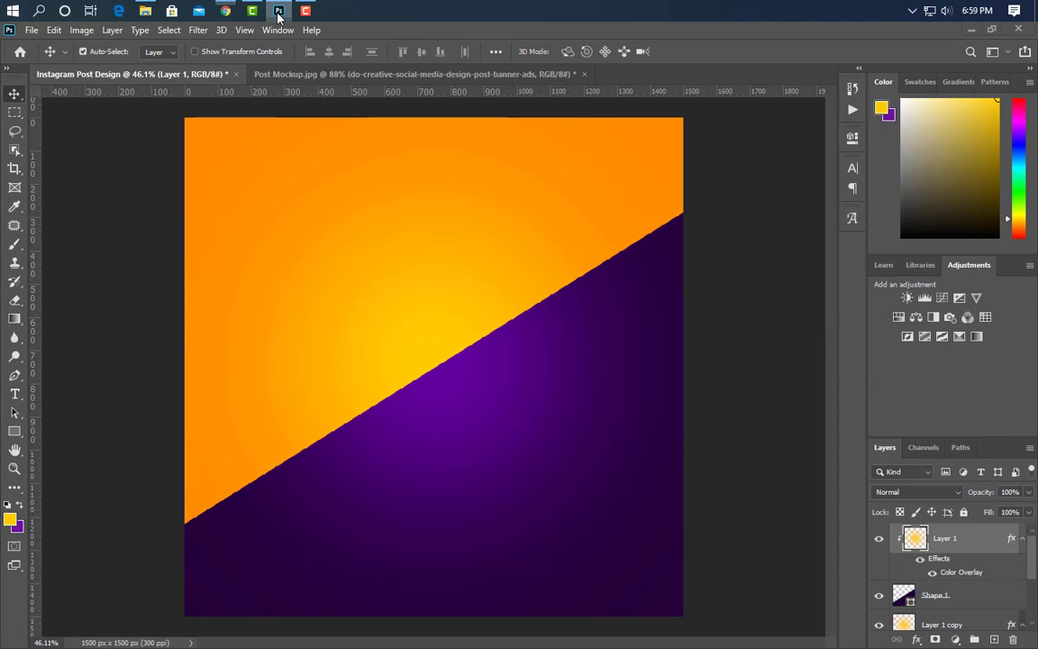
left_click(277, 17)
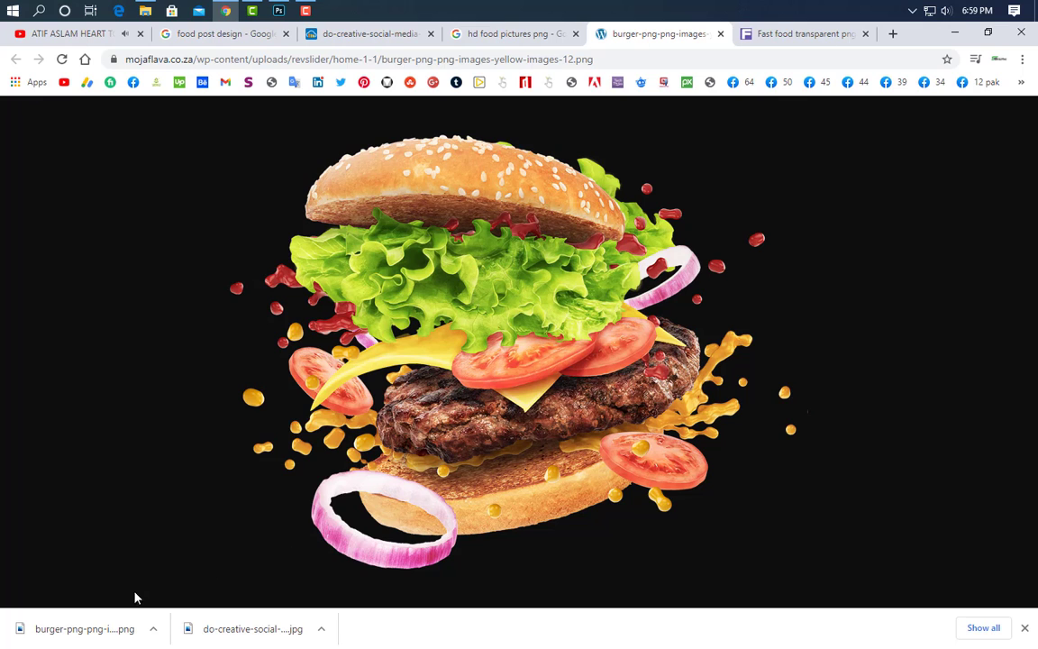
left_click_drag(89, 619, 436, 482)
left_click_drag(431, 180, 433, 236)
Move the burger up slightly and commit its size and position.
left_click_drag(462, 343, 463, 315)
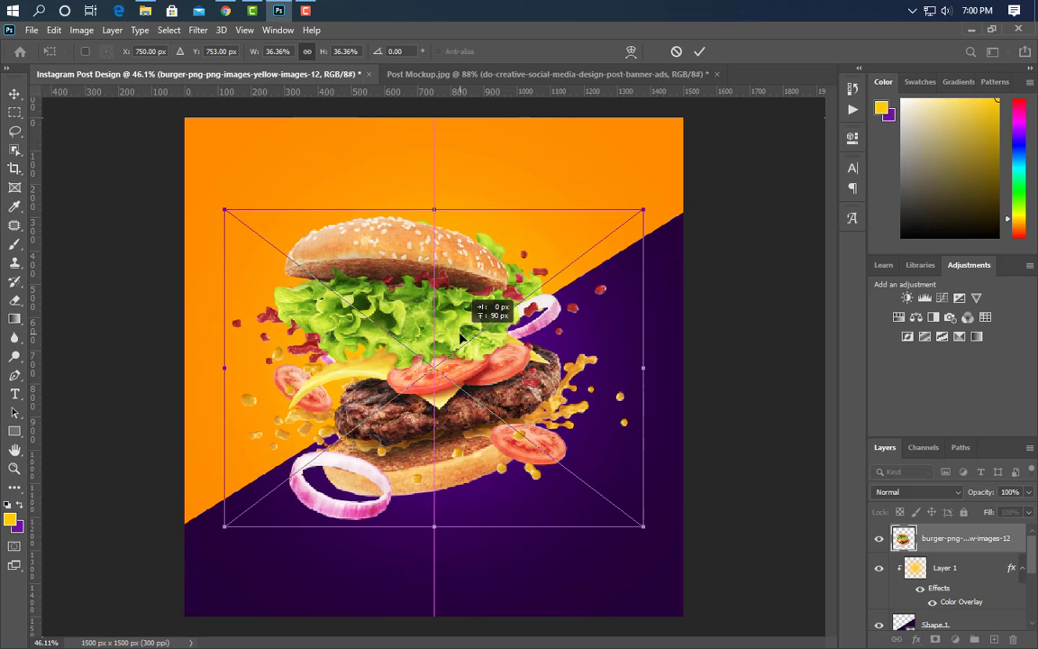
left_click(704, 53)
key("e")
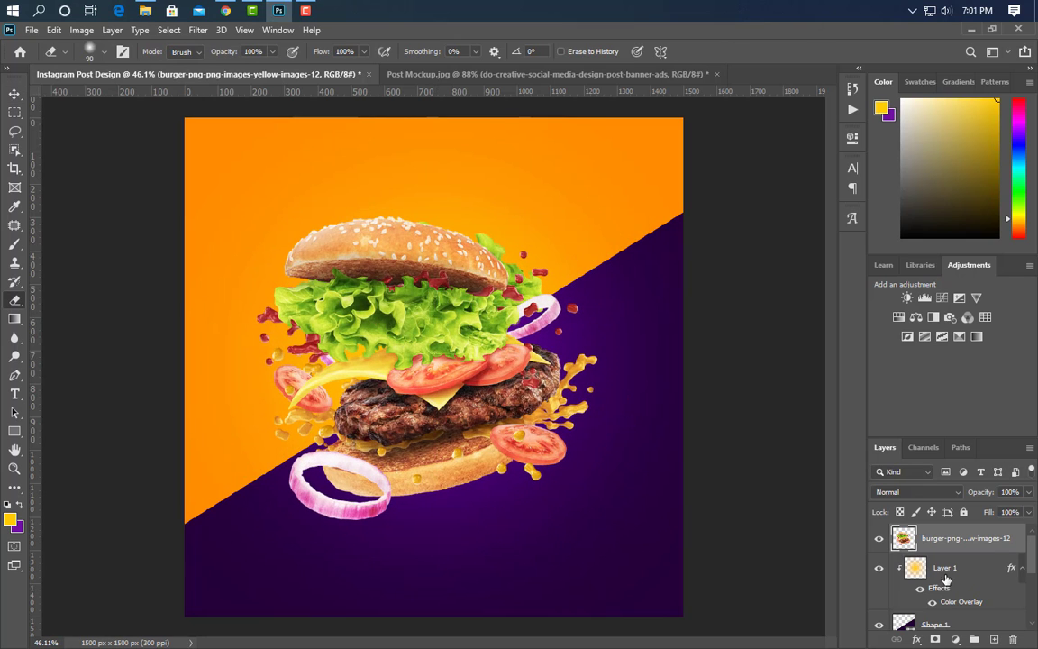
Duplicate the burger layer, place the copy beneath the original, and nudge it down.
left_click_drag(994, 543, 994, 638)
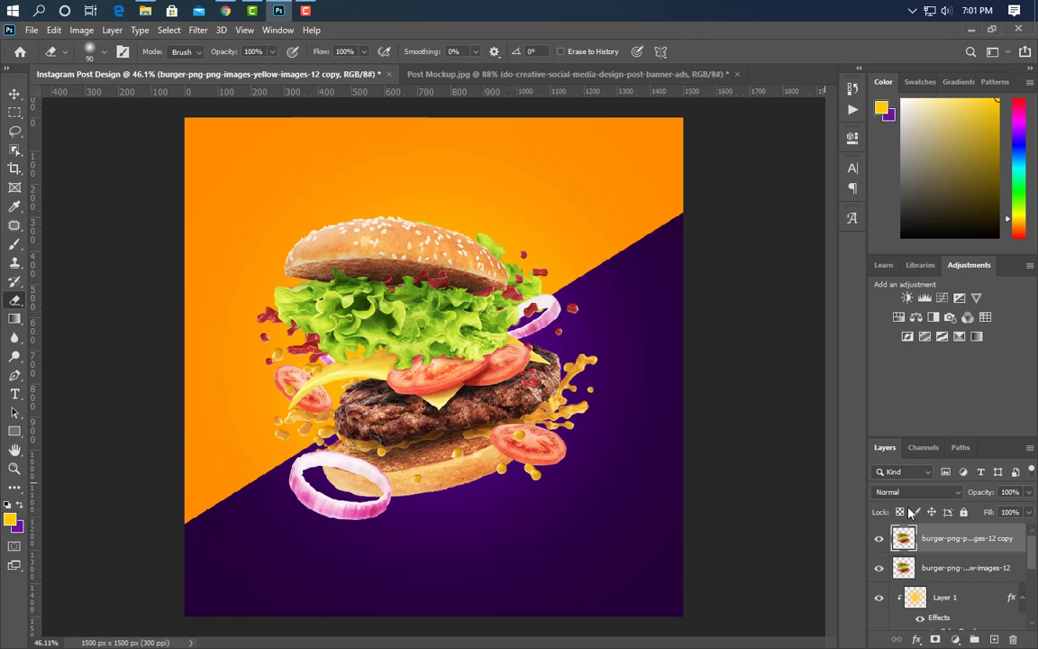
left_click_drag(961, 541, 956, 582)
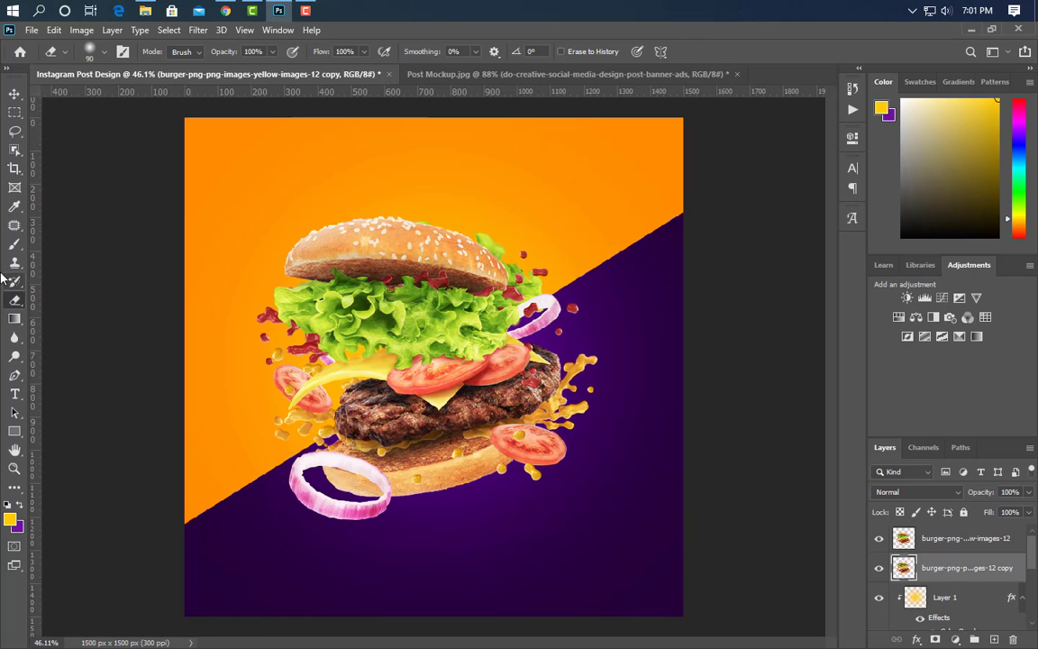
left_click(15, 93)
key("Down")
key("Down")
key("Down")
key("Down")
key("Down")
key("Down")
key("Down")
key("Down")
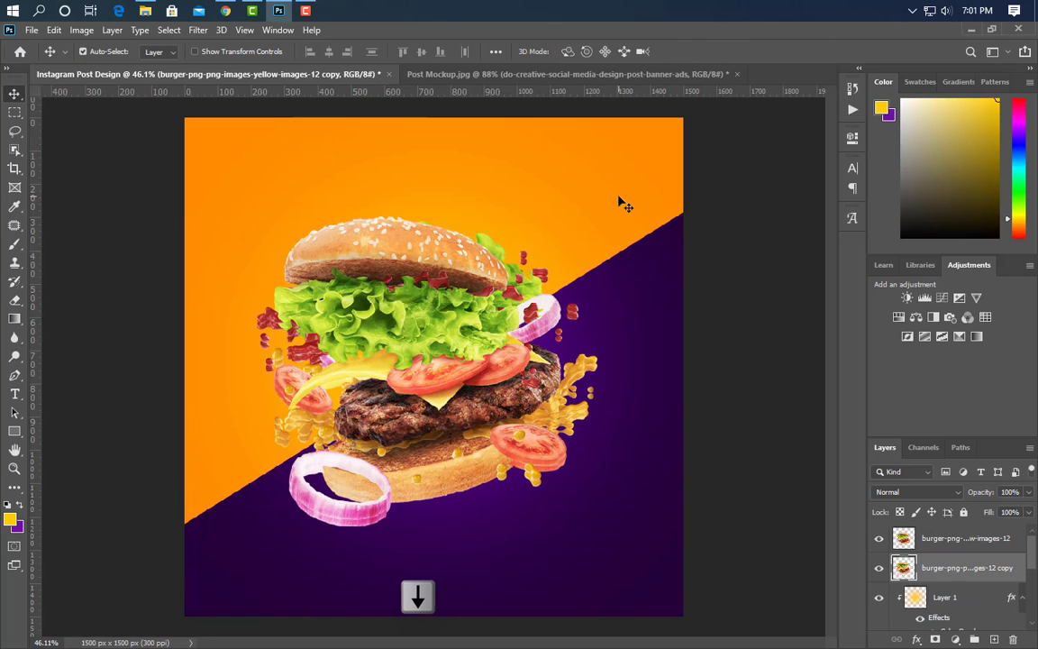
key("Down")
key("Down")
key("Down")
key("Down")
key("Down")
key("Down")
key("Down")
key("Down")
key("Down")
key("Down")
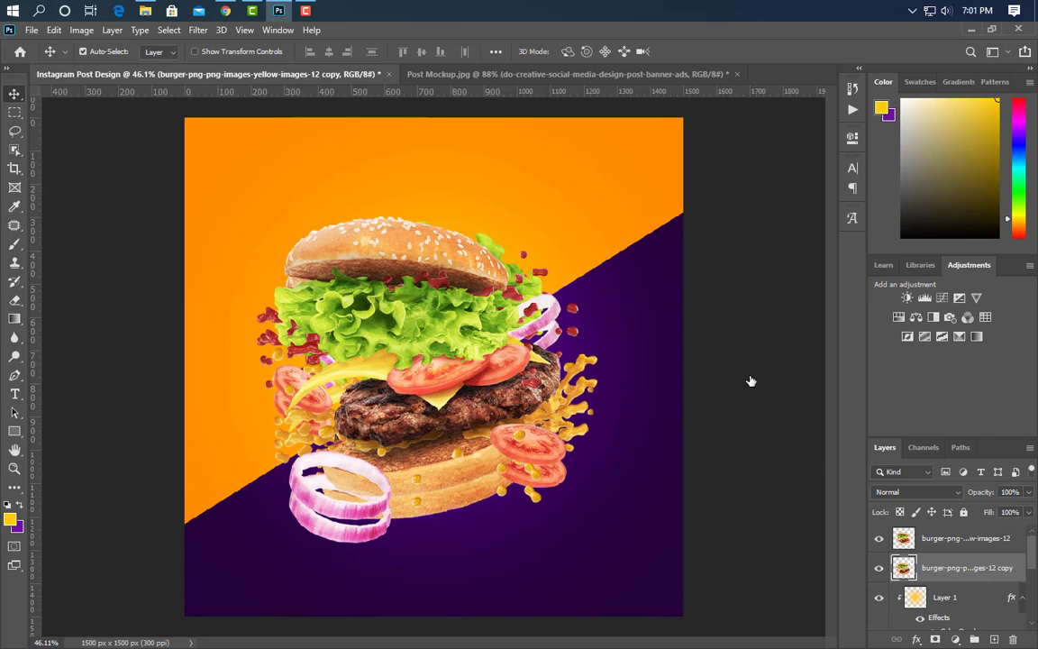
Give the burger copy a black Color Overlay.
left_click(561, 313)
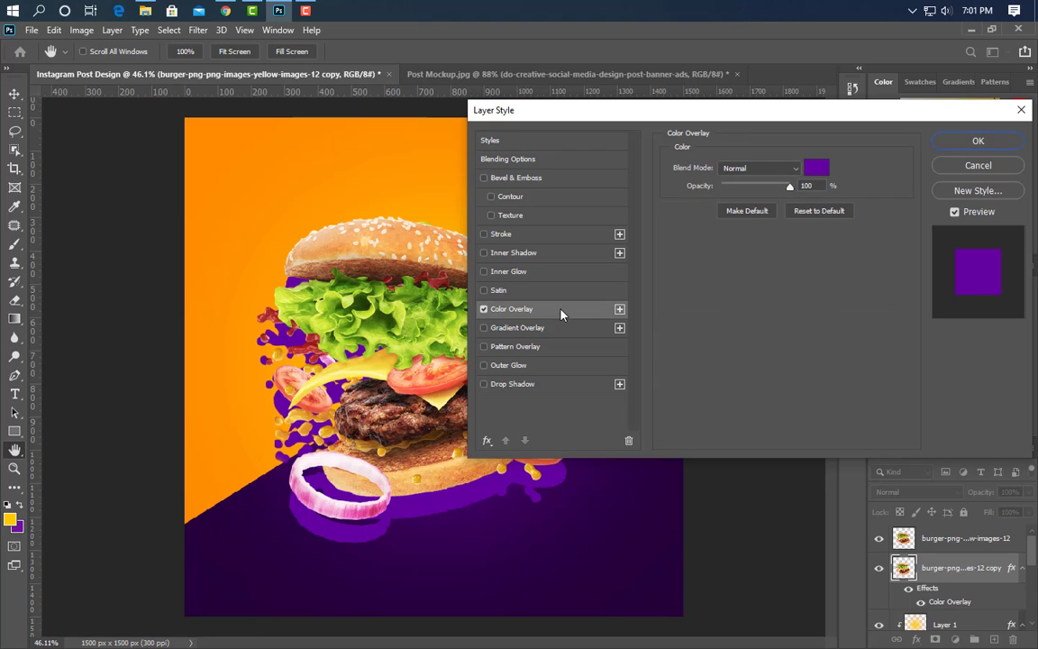
left_click(818, 169)
left_click_drag(757, 387, 609, 462)
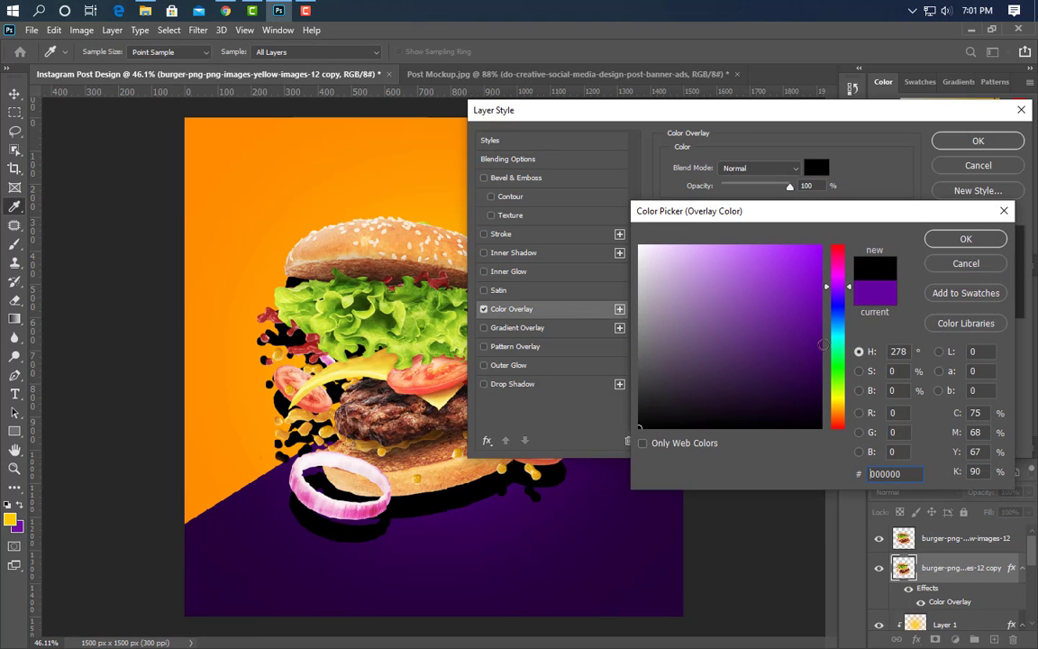
left_click(964, 237)
left_click(976, 141)
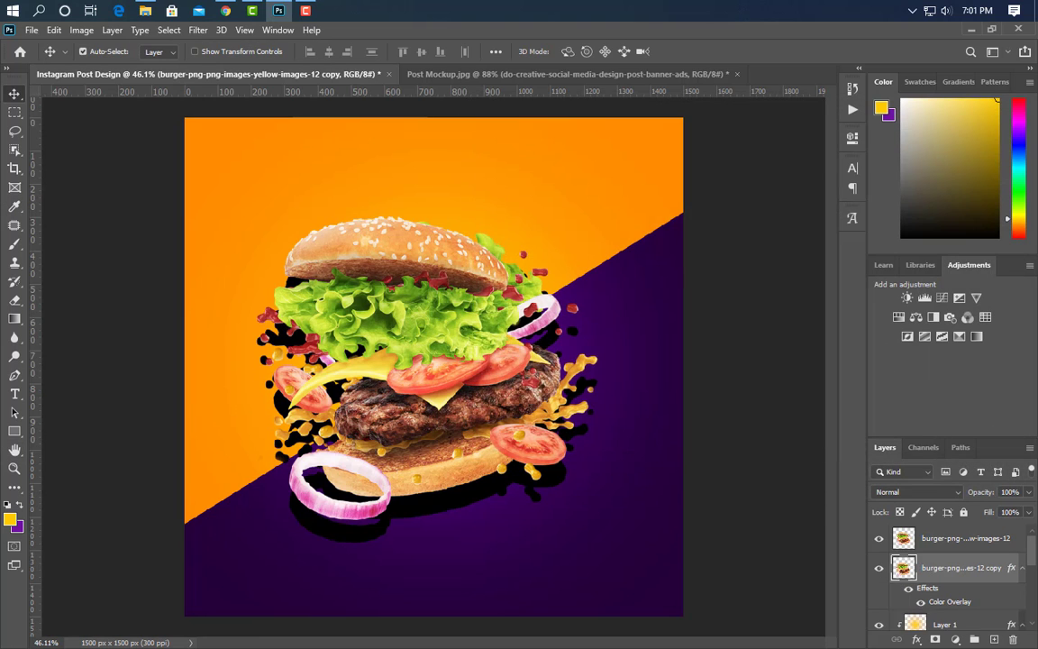
Erase most of the black copy with a size 500 eraser, leaving a soft shadow.
left_click(14, 299)
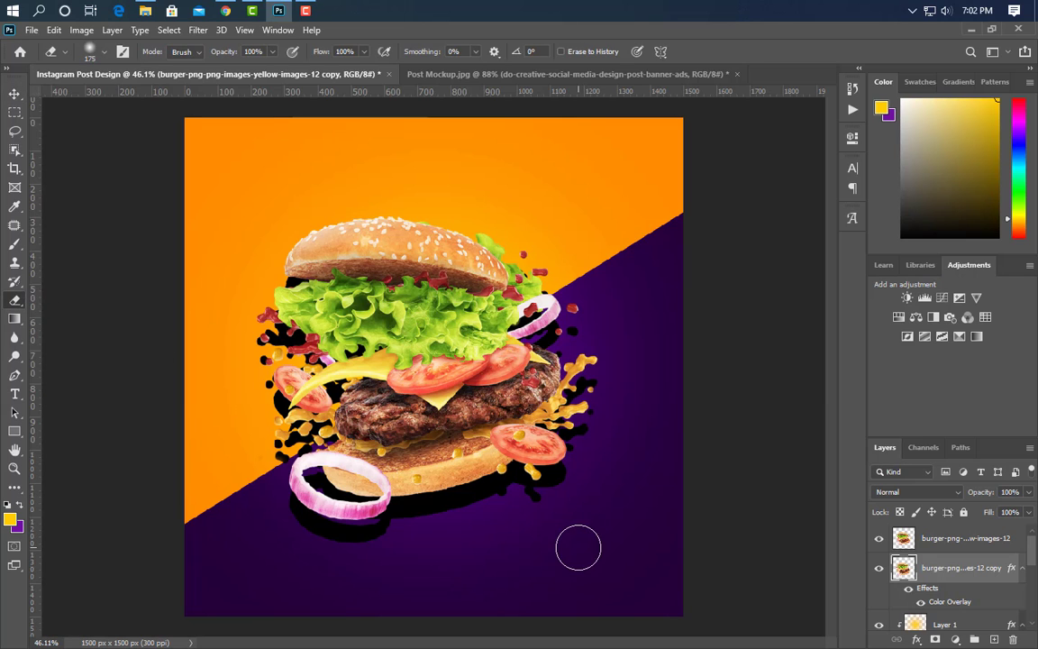
key("bracketright")
key("bracketright")
key("bracketright")
key("bracketright")
key("bracketright")
mouse_move(453, 599)
left_mouse_down()
mouse_move(434, 603)
mouse_move(531, 582)
left_mouse_up()
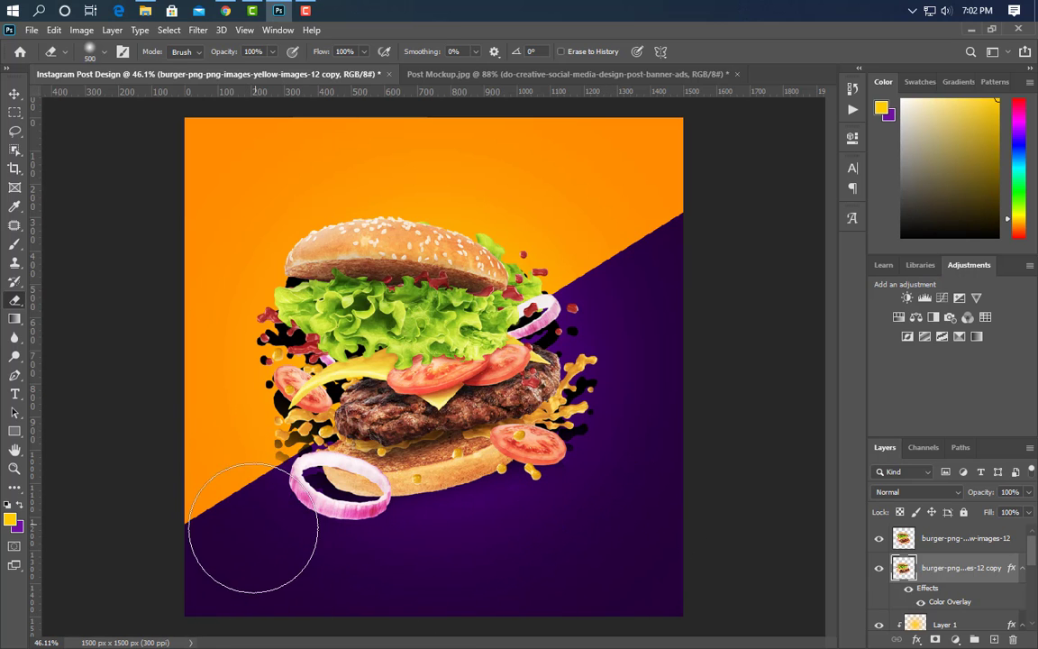
mouse_move(254, 529)
left_mouse_down()
mouse_move(237, 453)
mouse_move(262, 422)
mouse_move(265, 304)
left_mouse_up()
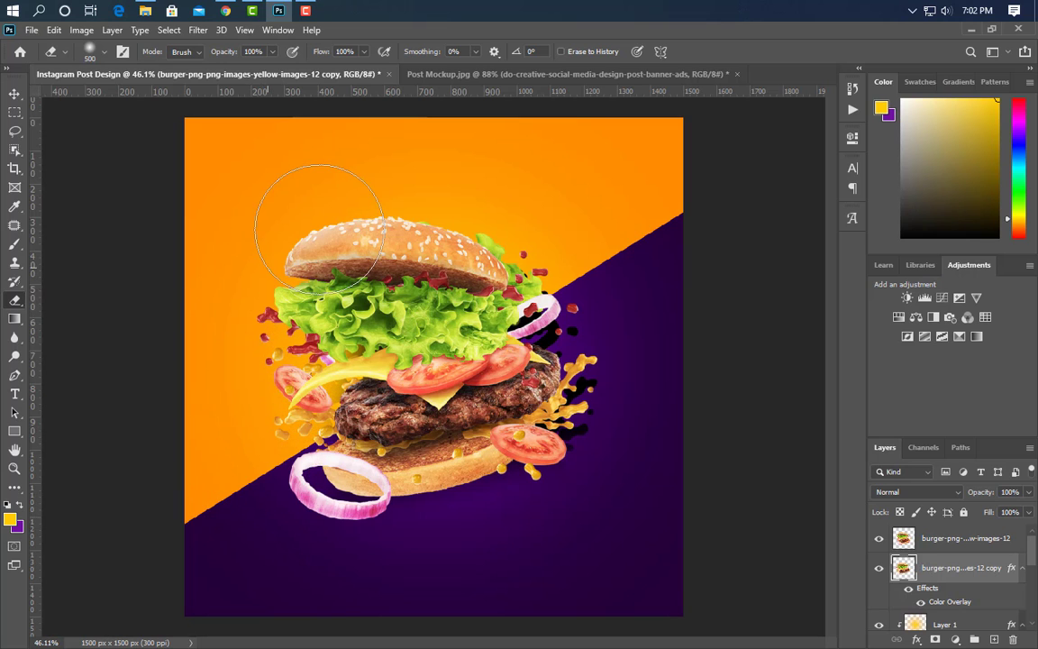
mouse_move(532, 242)
left_mouse_down()
mouse_move(517, 289)
mouse_move(544, 311)
mouse_move(591, 385)
left_mouse_up()
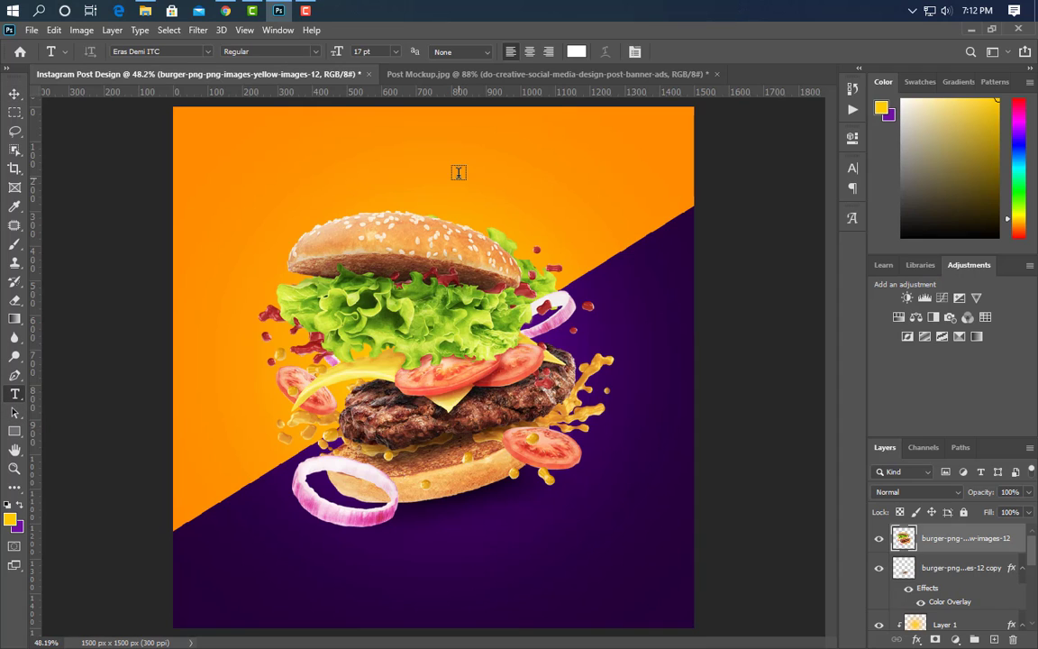
Add the word 'Burger' near the top and enlarge it.
left_click(458, 167)
type("Burger")
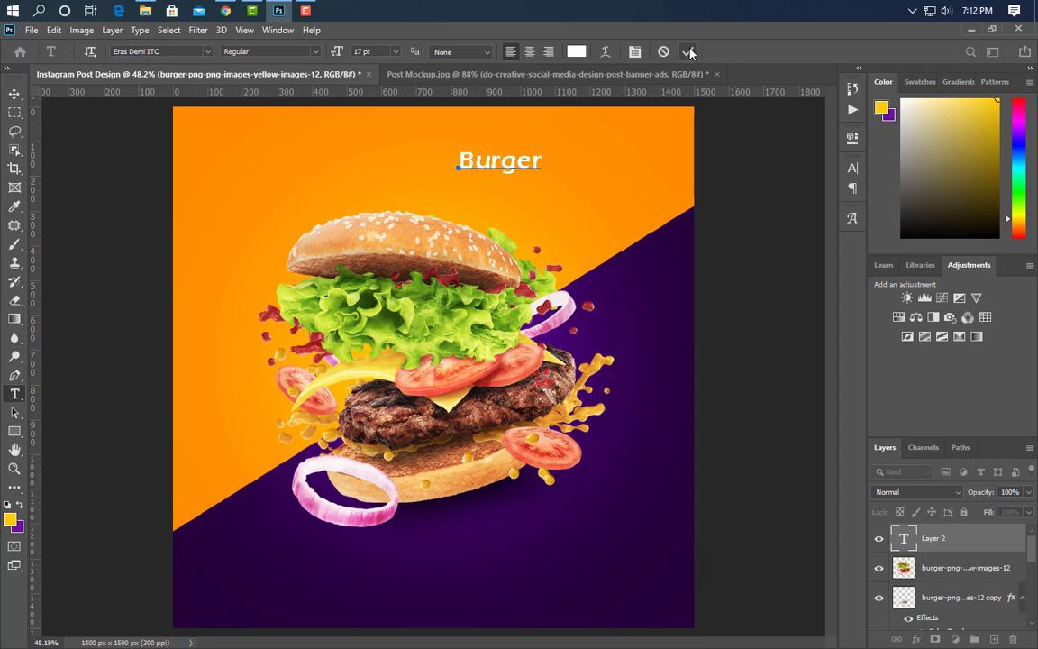
key("ctrl+Return")
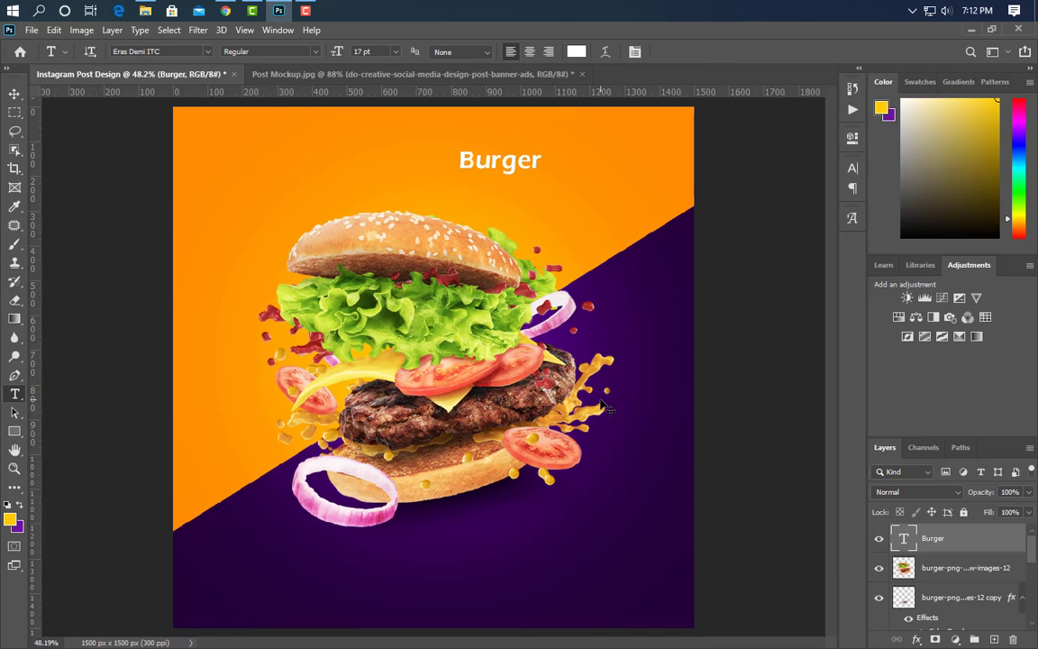
key("ctrl+t")
left_click_drag(543, 160, 666, 166)
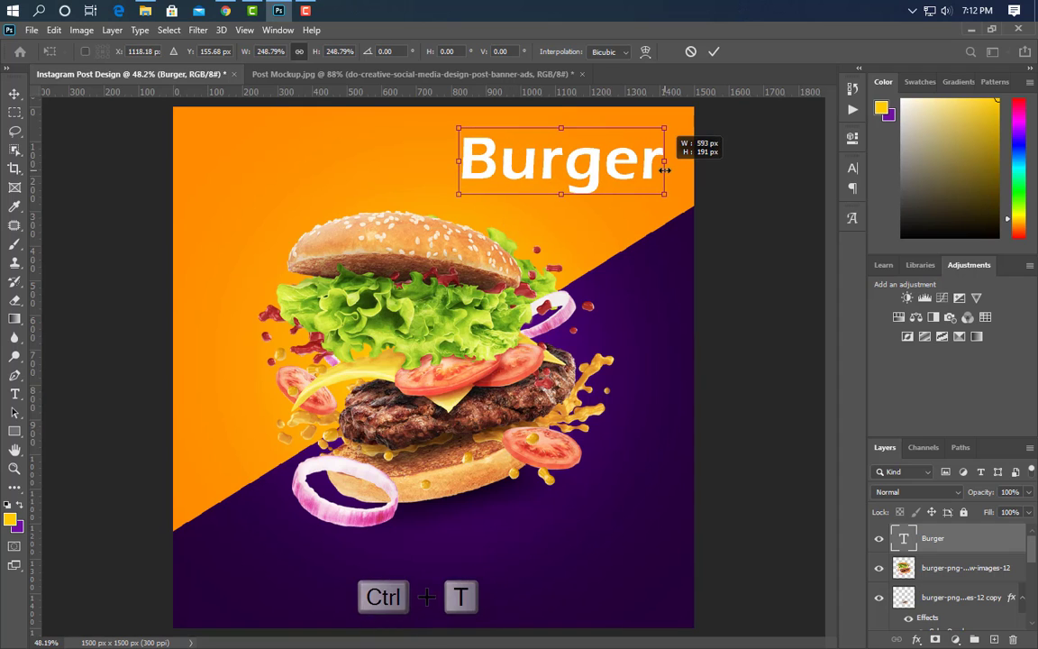
left_click_drag(595, 175, 575, 176)
left_click_drag(640, 166, 648, 167)
left_click(716, 51)
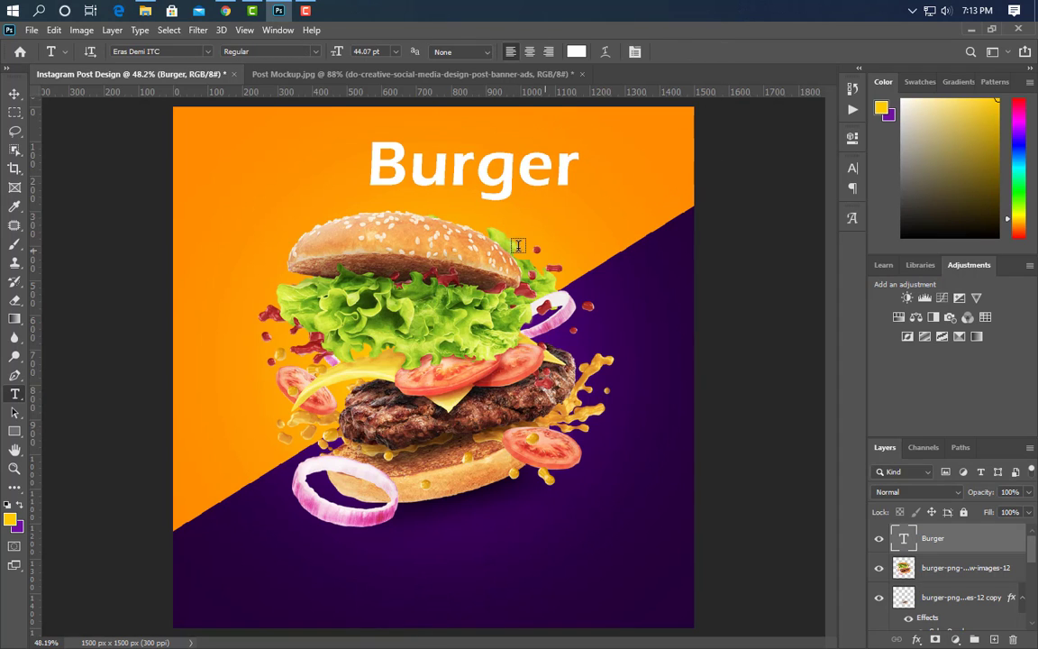
Add 'Only' below Burger, scale it to 162%, and colour it dark purple #220037.
left_click(520, 221)
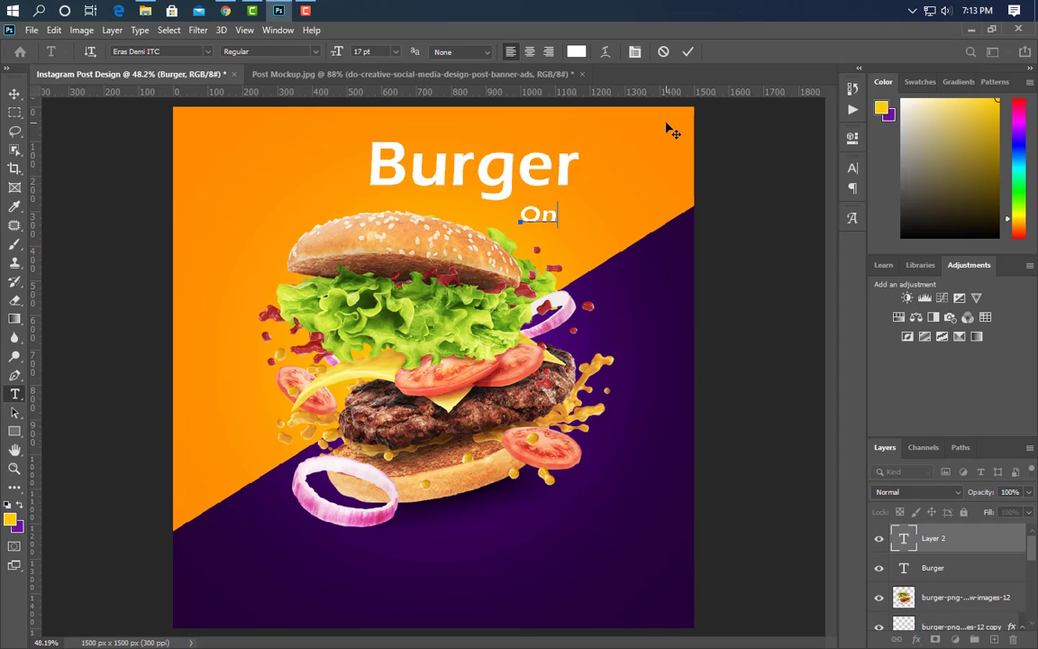
left_click(687, 51)
key("ctrl+t")
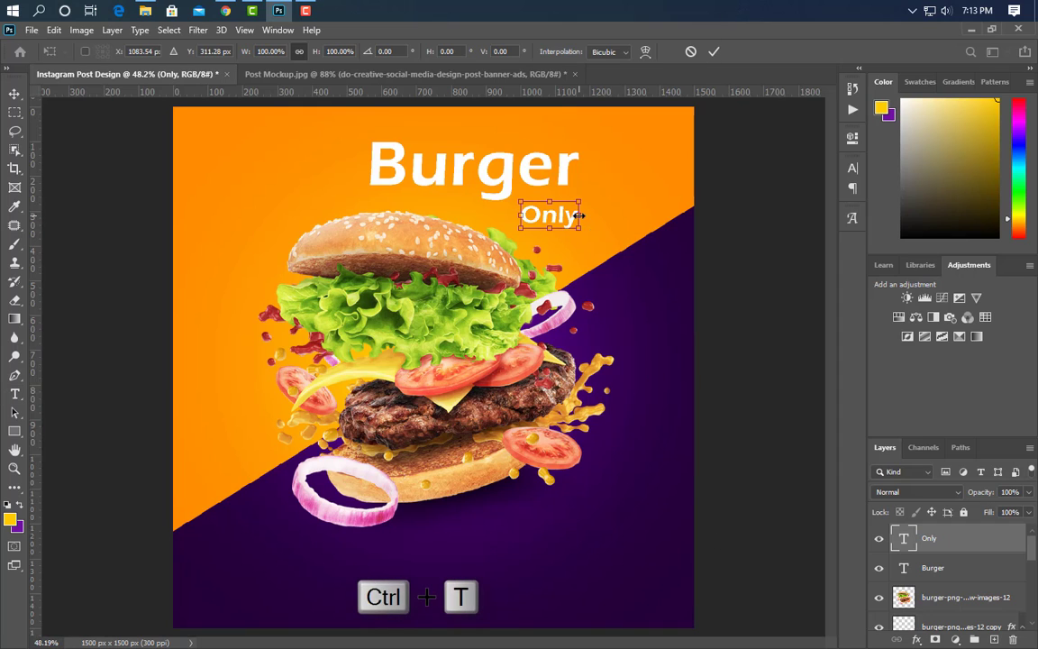
left_click_drag(579, 215, 614, 213)
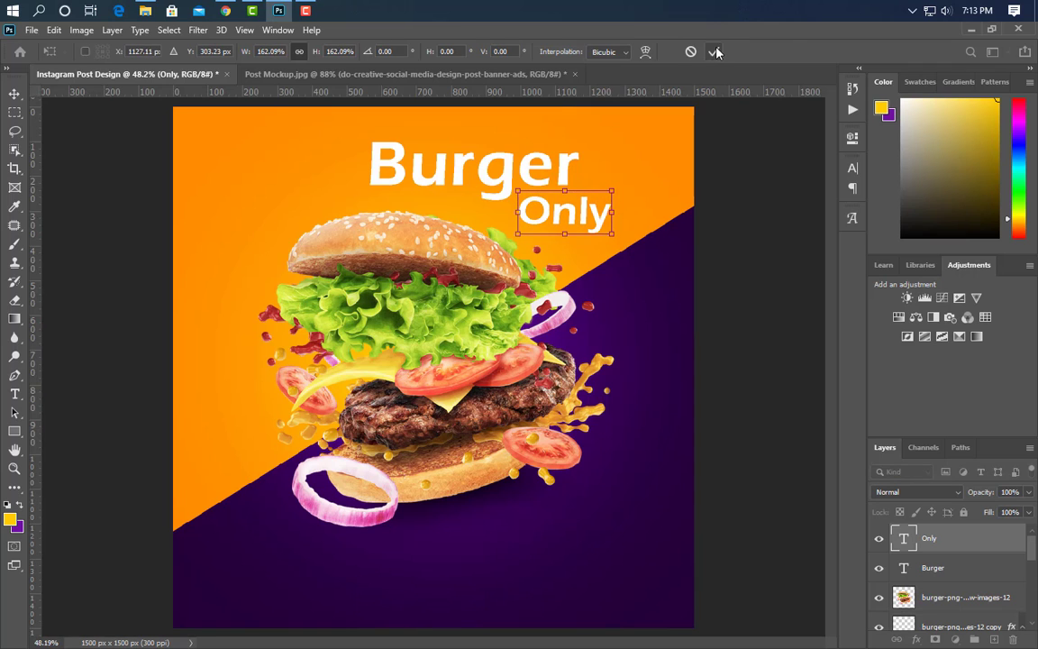
left_click(712, 52)
left_click(853, 168)
left_click(814, 252)
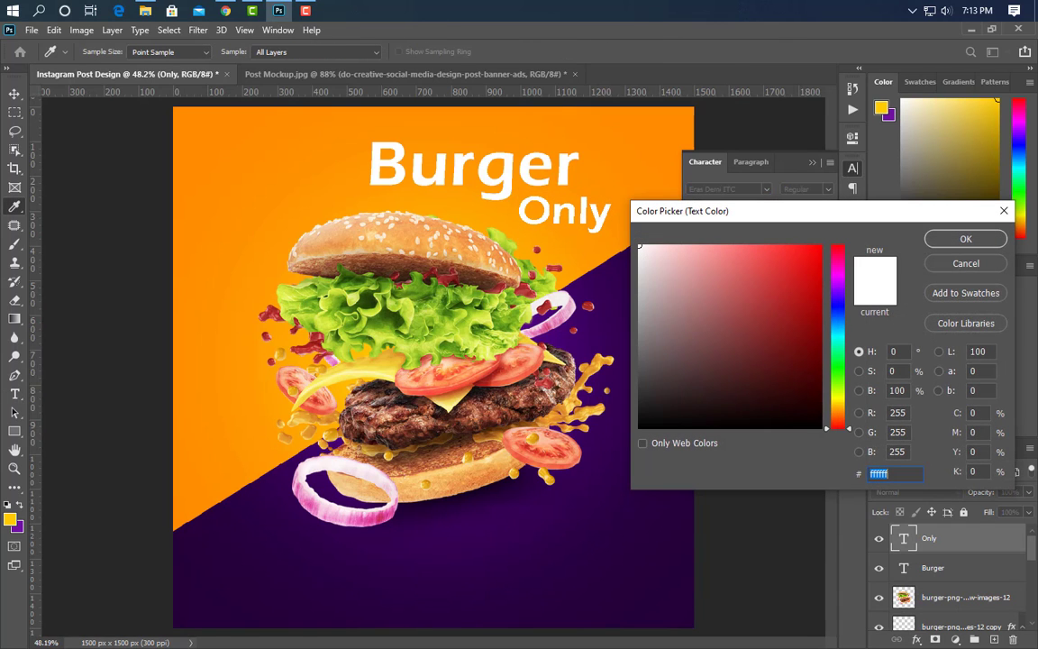
left_click(184, 617)
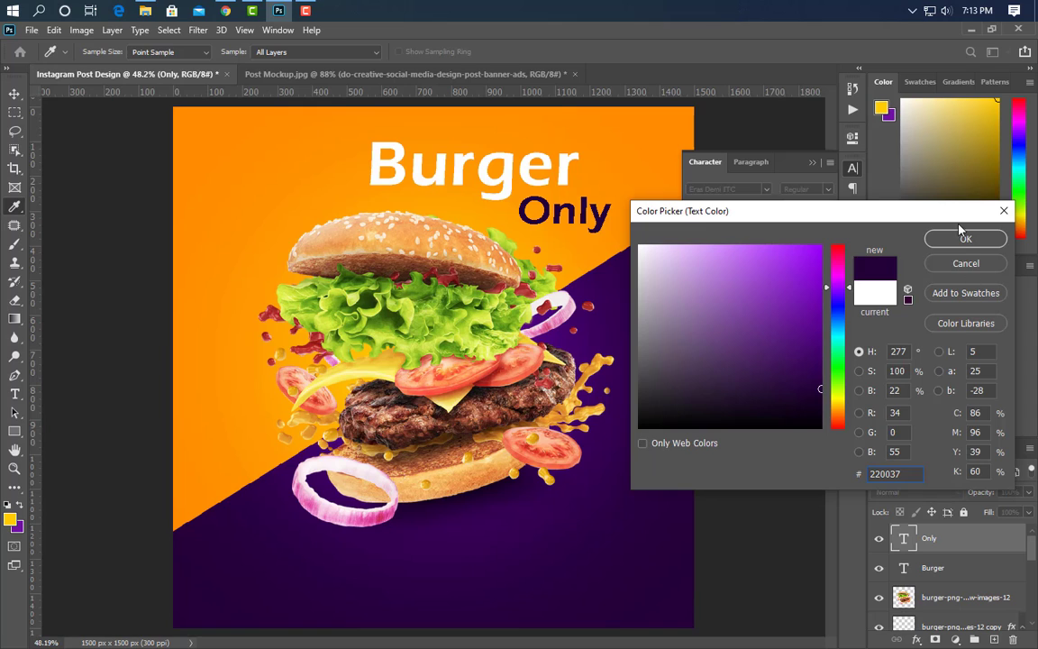
left_click(965, 238)
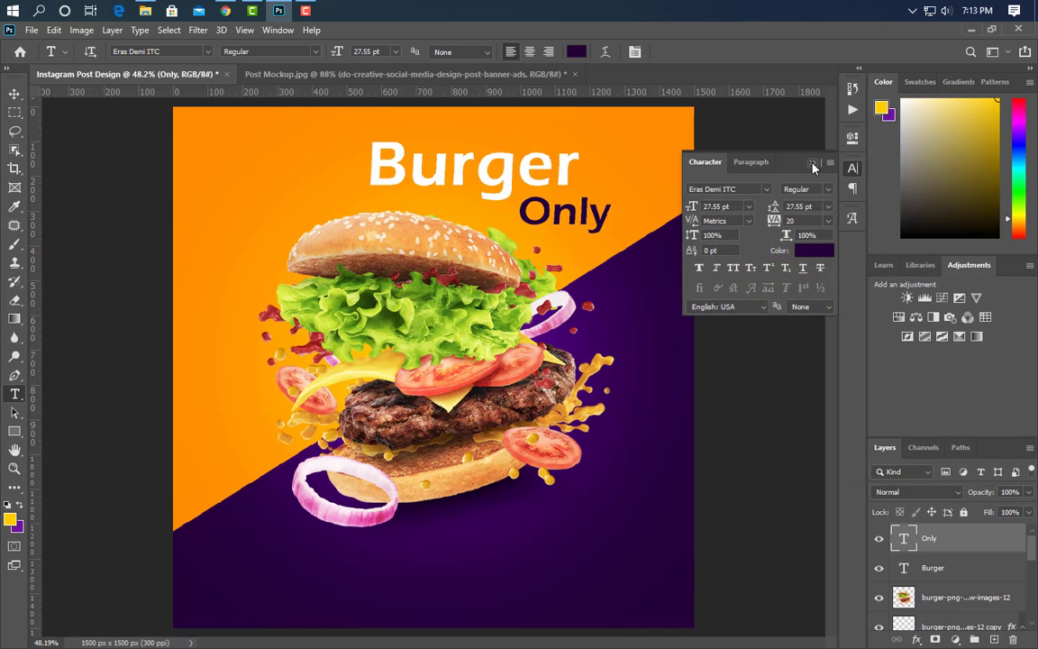
Add 'Best' at the top left, positioned just above the Burger title.
left_click(273, 125)
type("Best")
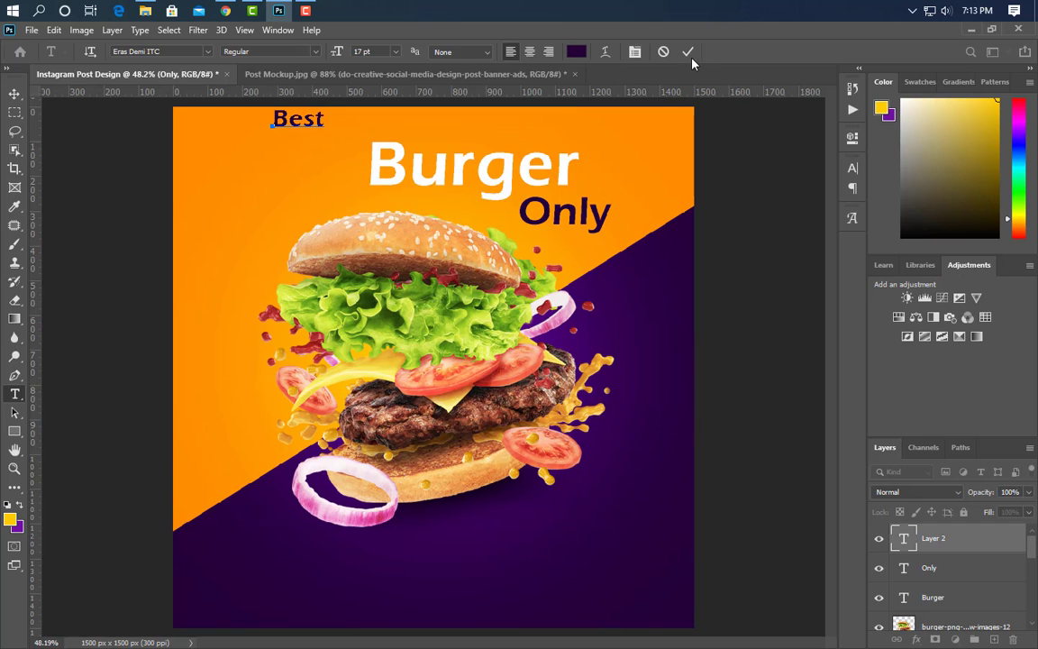
left_click(688, 52)
key("ctrl+t")
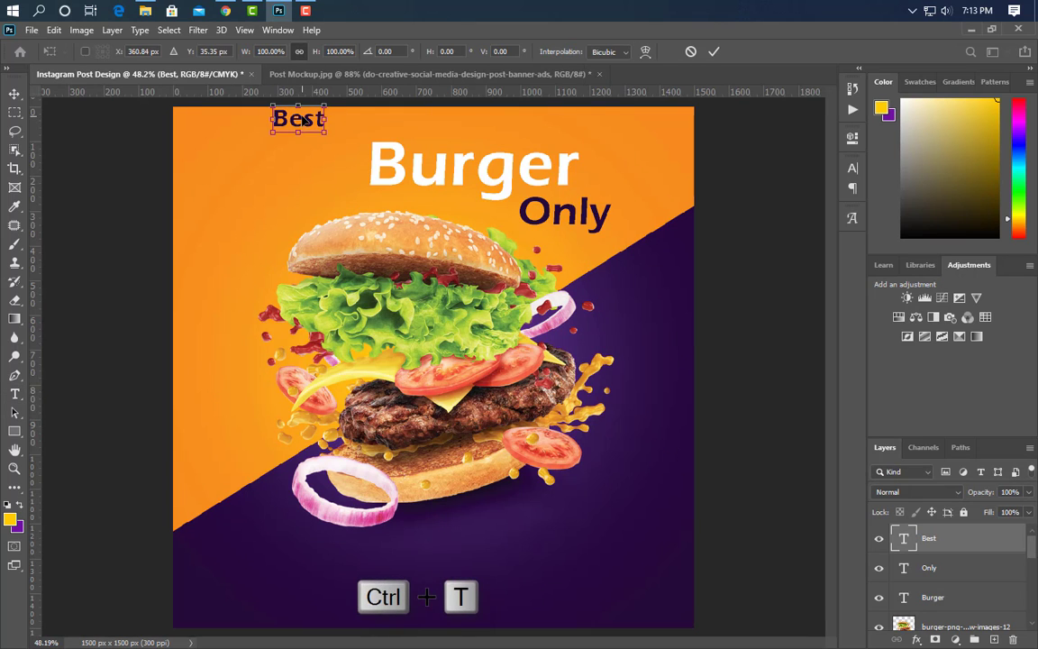
left_click_drag(301, 119, 334, 128)
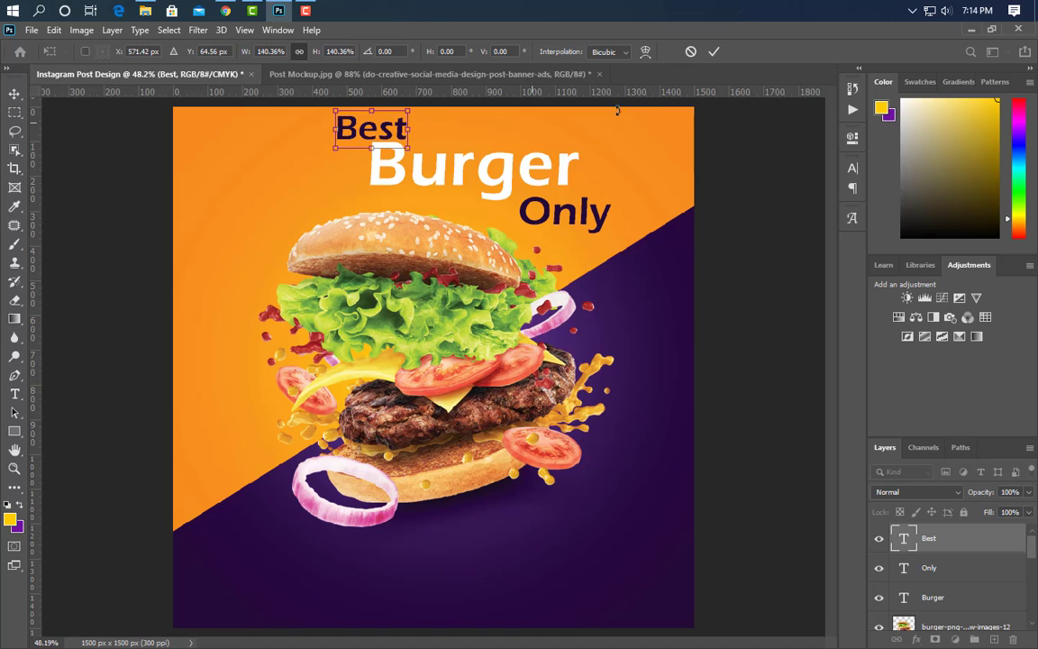
left_click(712, 52)
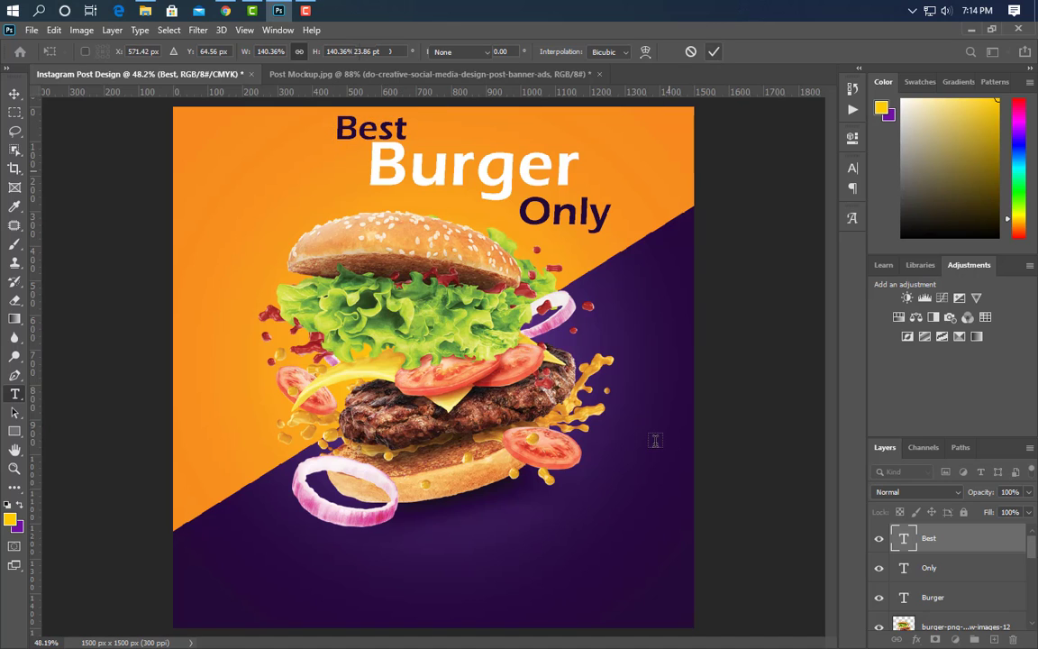
left_click(13, 95)
left_click(461, 180)
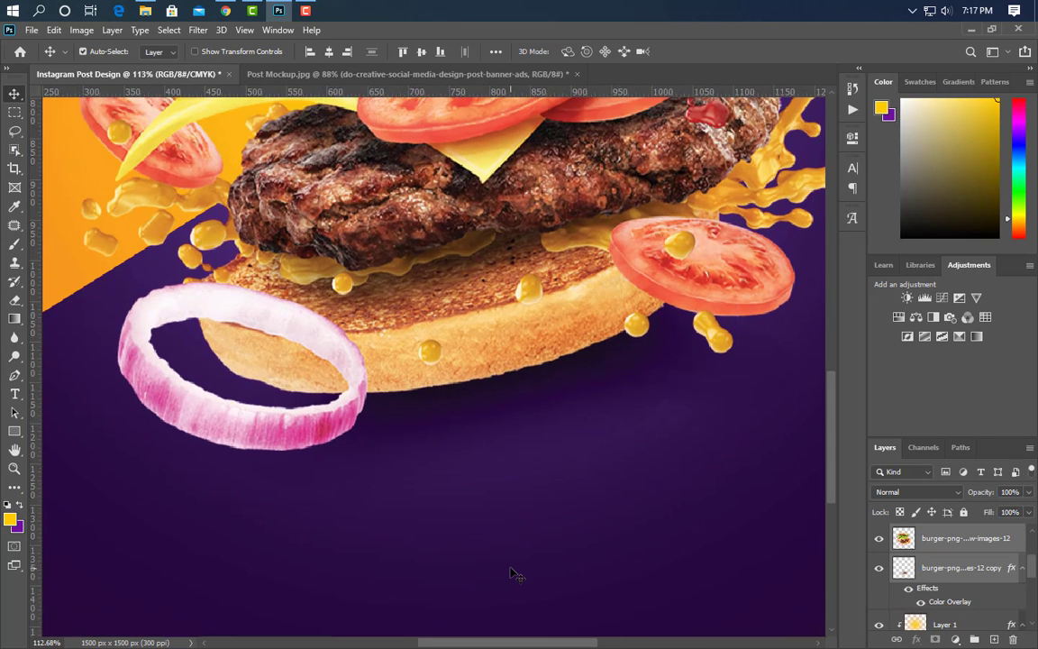
Draw a rounded pill-shaped rectangle below the burger.
scroll(514, 570, "down", 2)
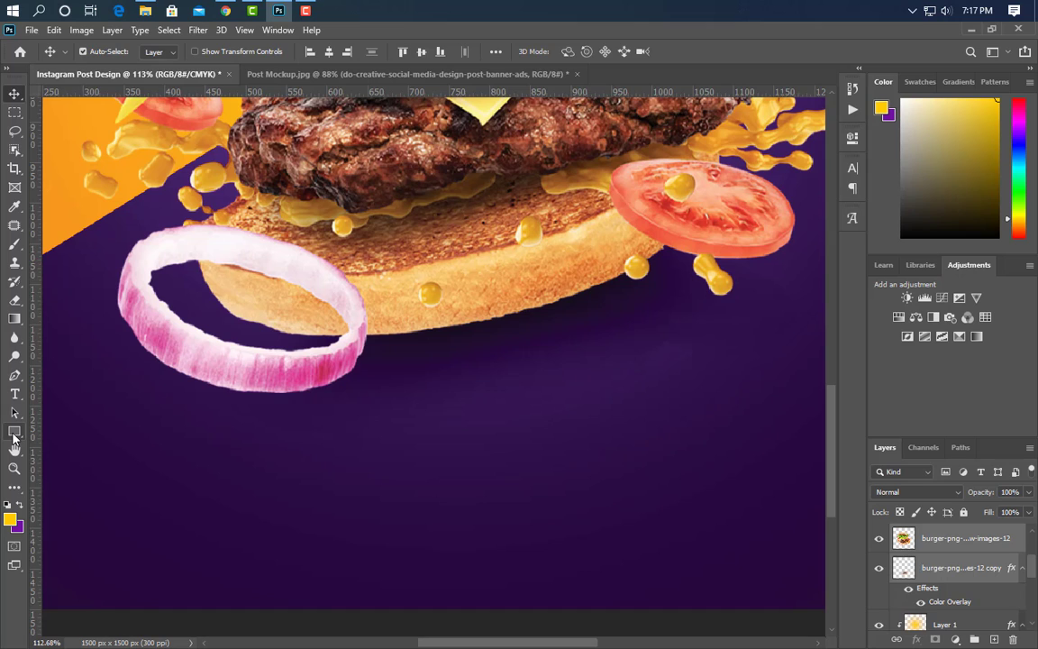
left_click(14, 433)
left_click_drag(328, 415, 571, 475)
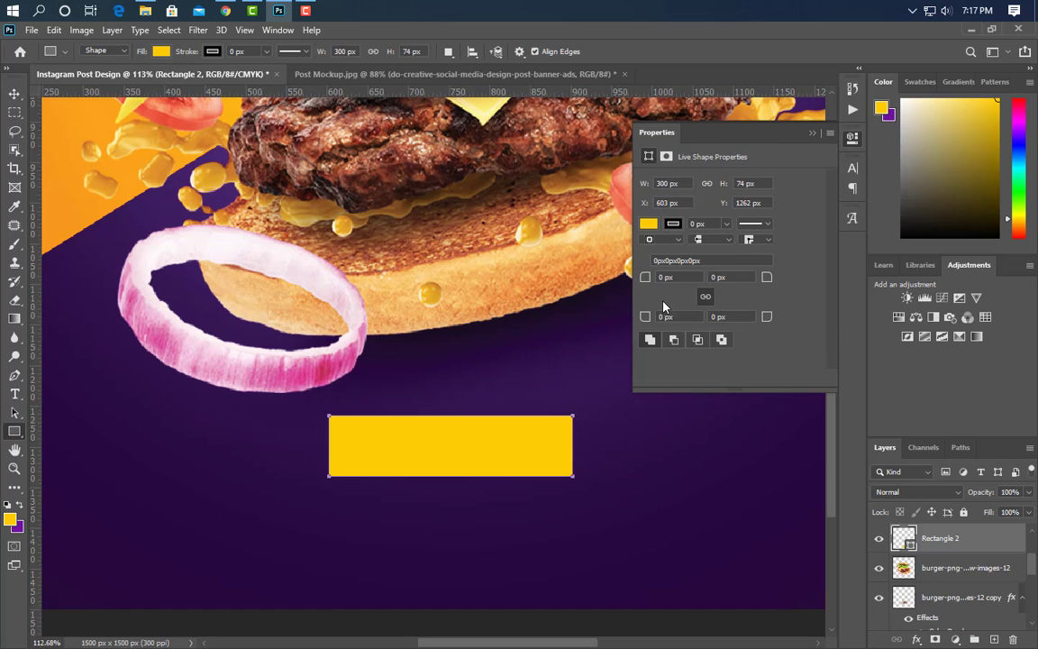
left_click_drag(642, 276, 688, 256)
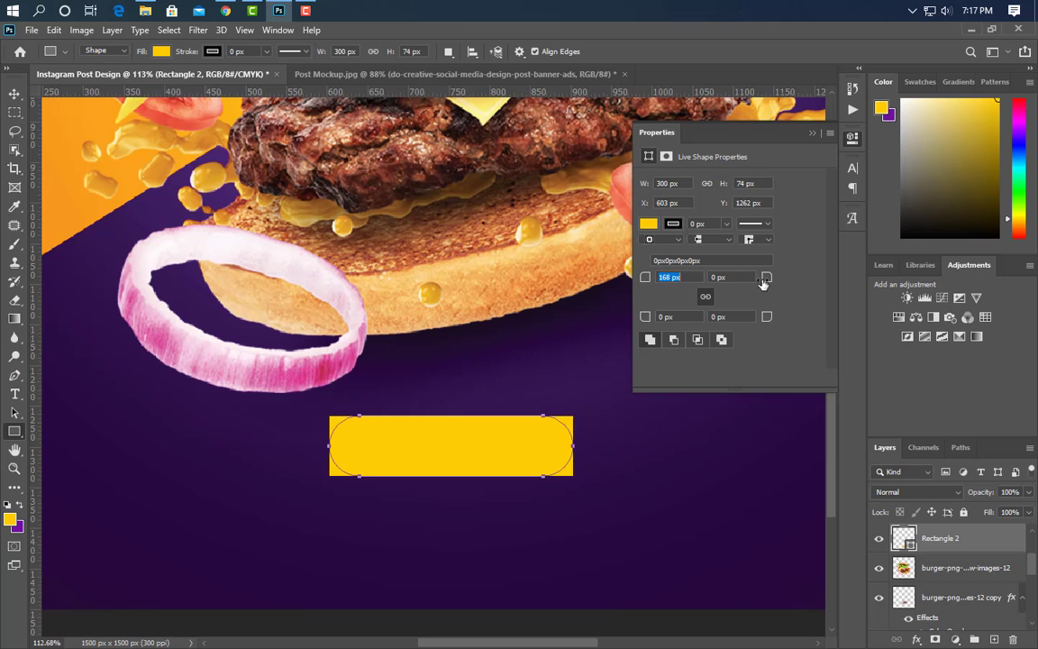
left_click(812, 134)
Fill the pill with orange ff9900.
left_click(10, 520)
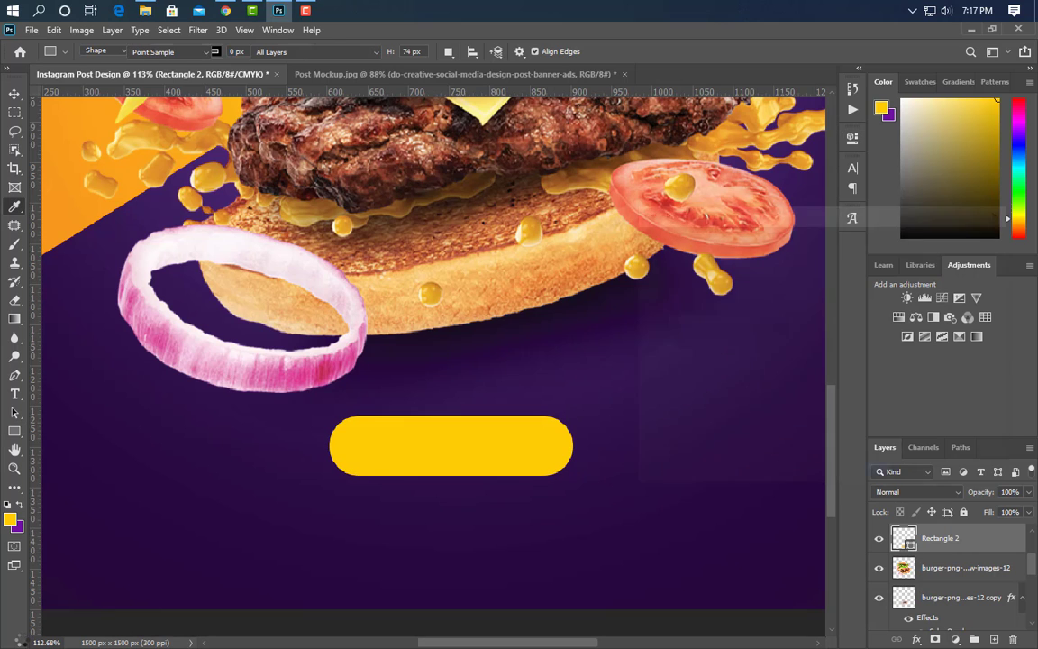
type("ff9900")
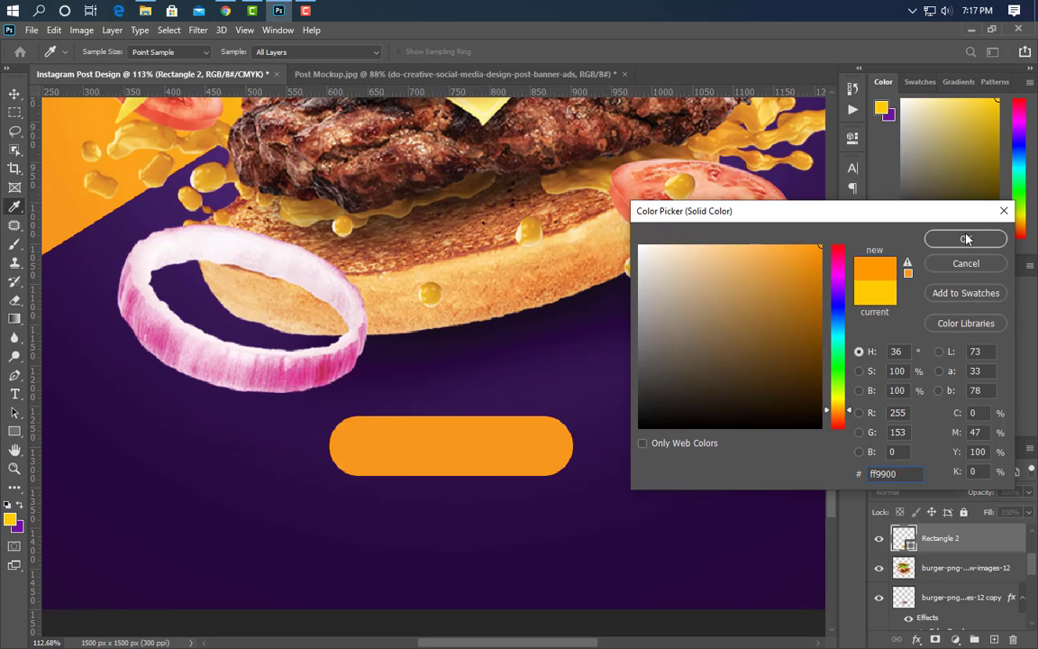
left_click(966, 239)
left_click(15, 393)
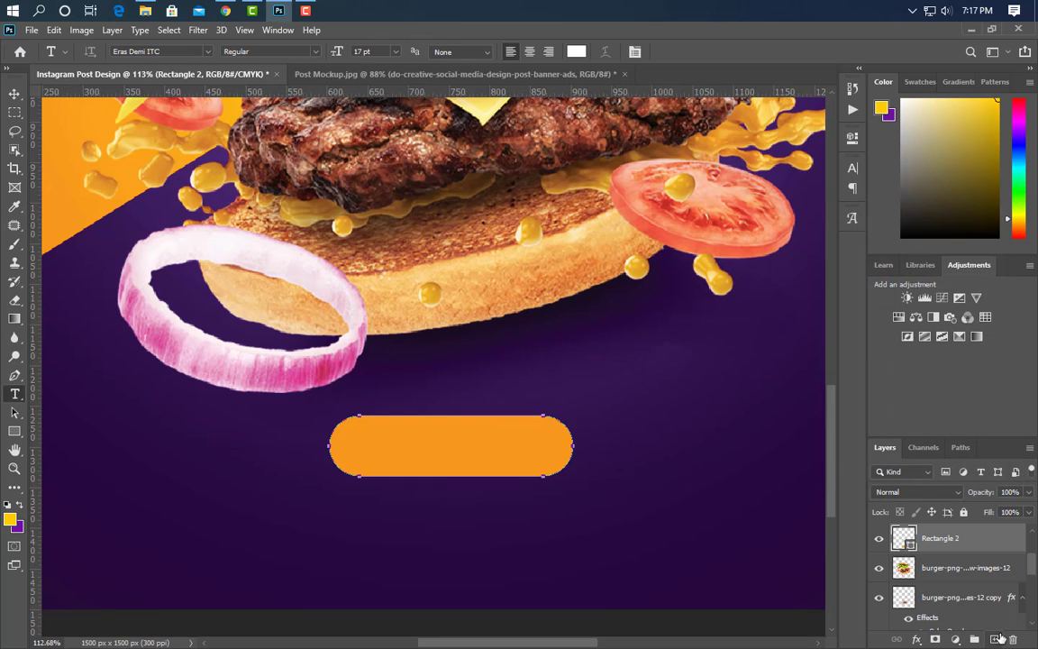
left_click(999, 638)
Type 'Order Now' in the pill, set it to all caps, and shrink it to fit.
left_click(358, 456)
type("Or")
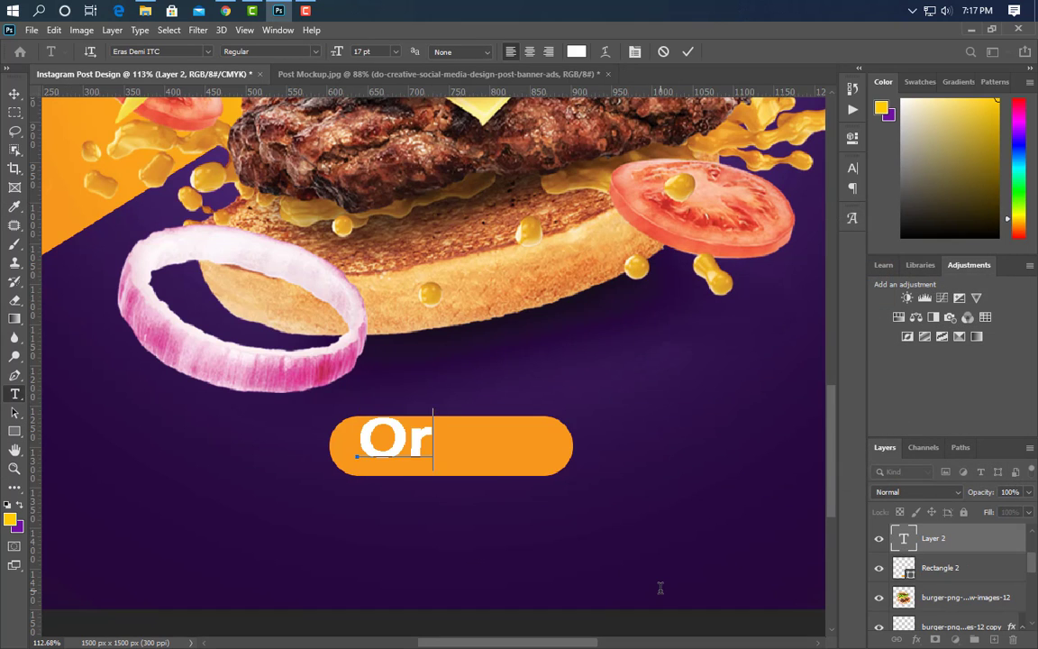
type("der Now")
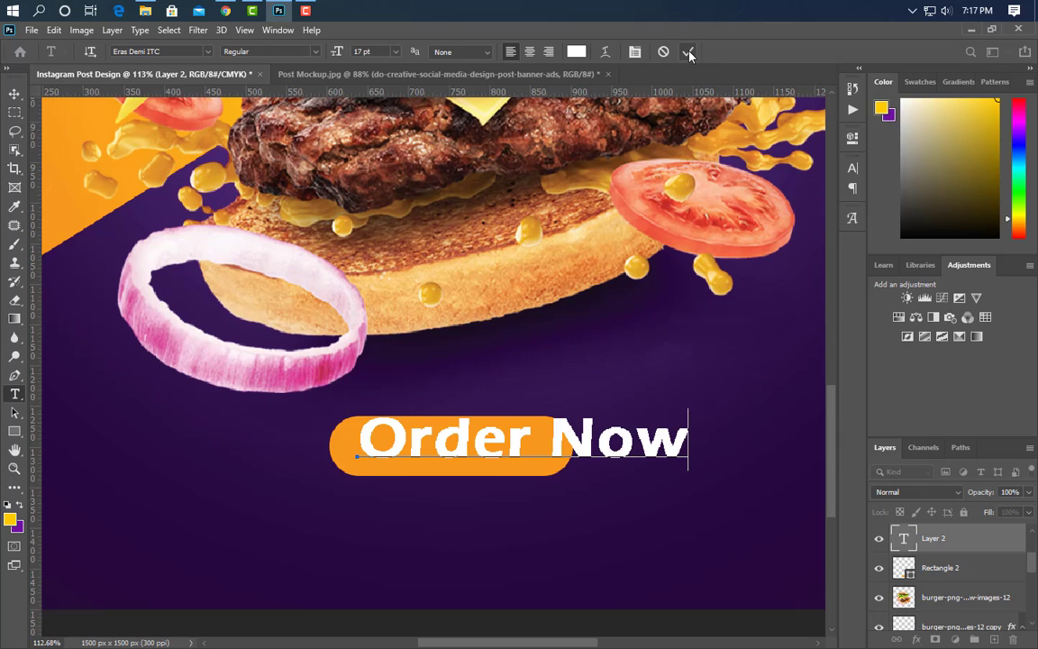
left_click(689, 52)
left_click(854, 171)
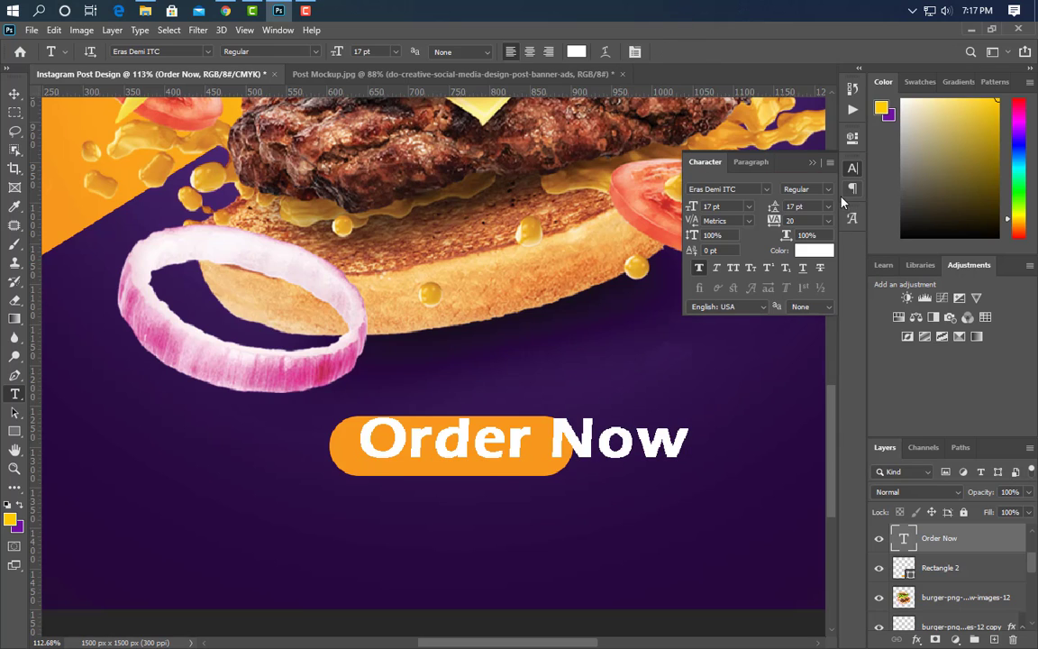
left_click(701, 267)
left_click(736, 268)
left_click(817, 164)
key("ctrl+t")
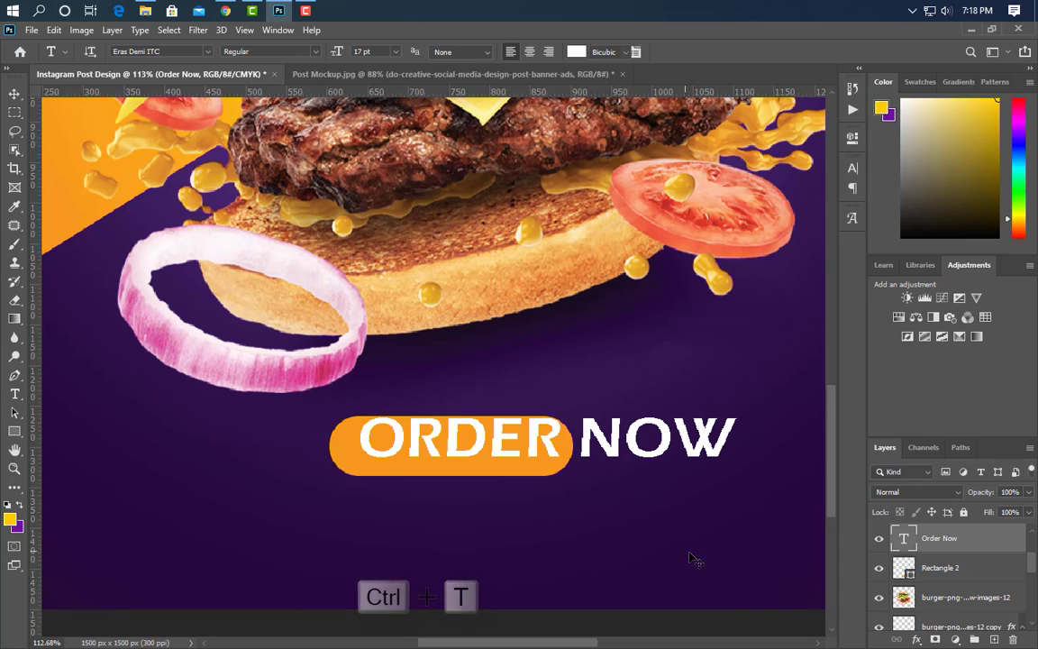
left_click_drag(732, 469, 534, 465)
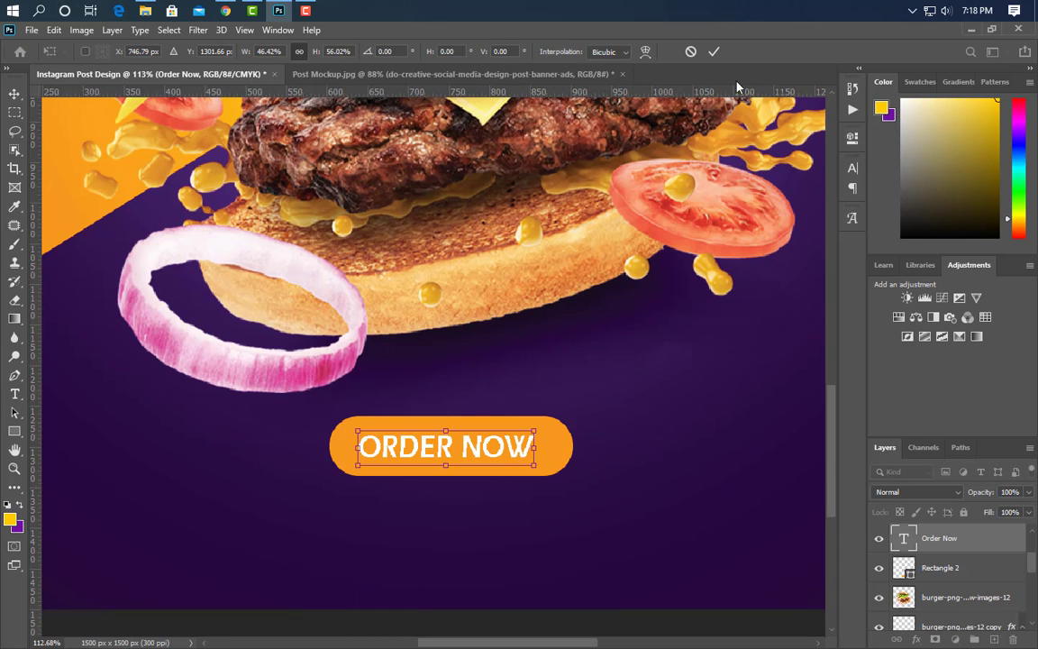
left_click(715, 52)
Change the ORDER NOW font to Akrobat Bold and widen it horizontally.
left_click(853, 169)
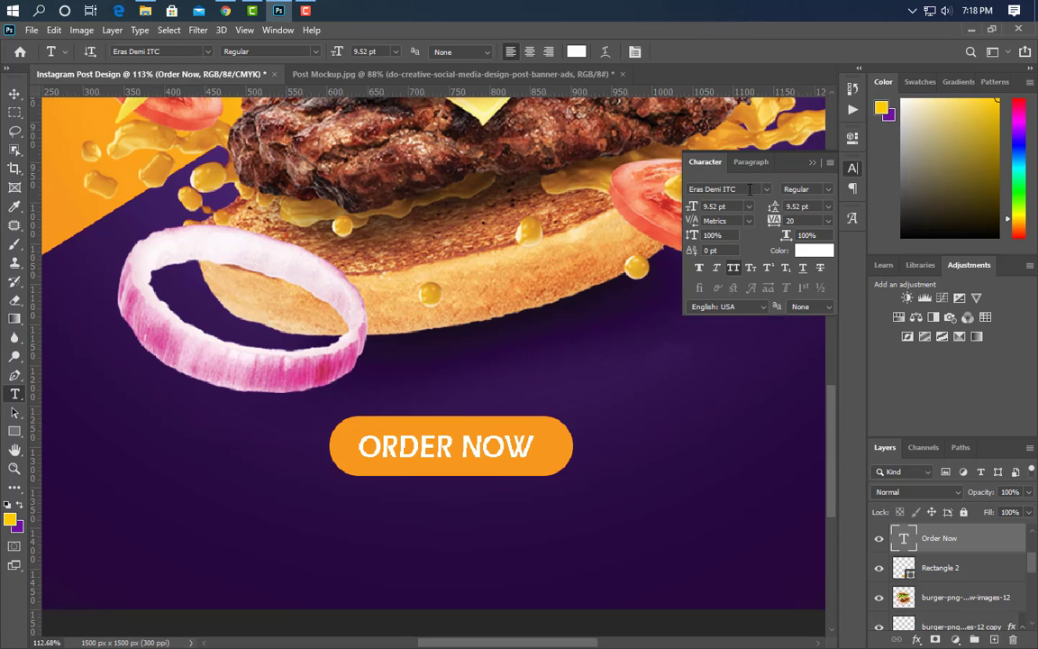
left_click(767, 190)
scroll(843, 525, "down", 6)
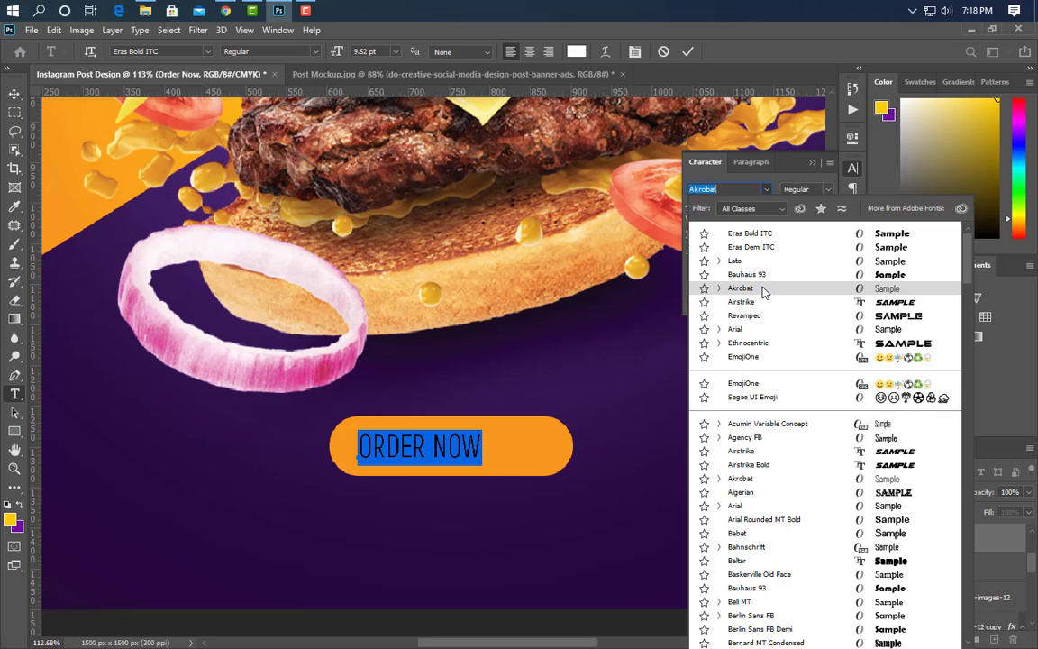
left_click(762, 289)
left_click(825, 190)
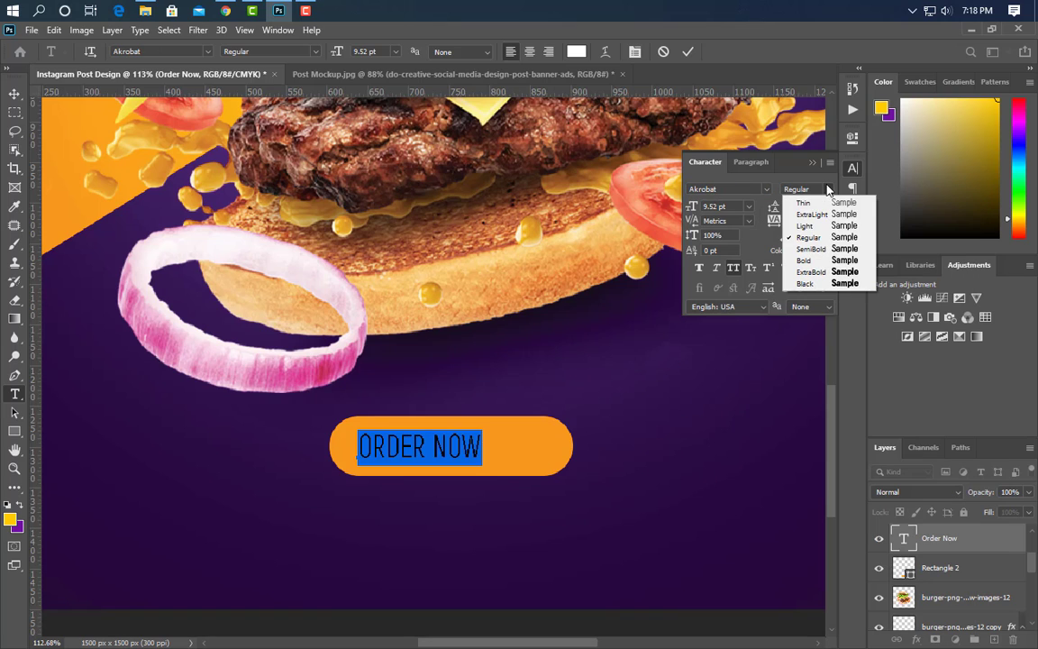
left_click(825, 267)
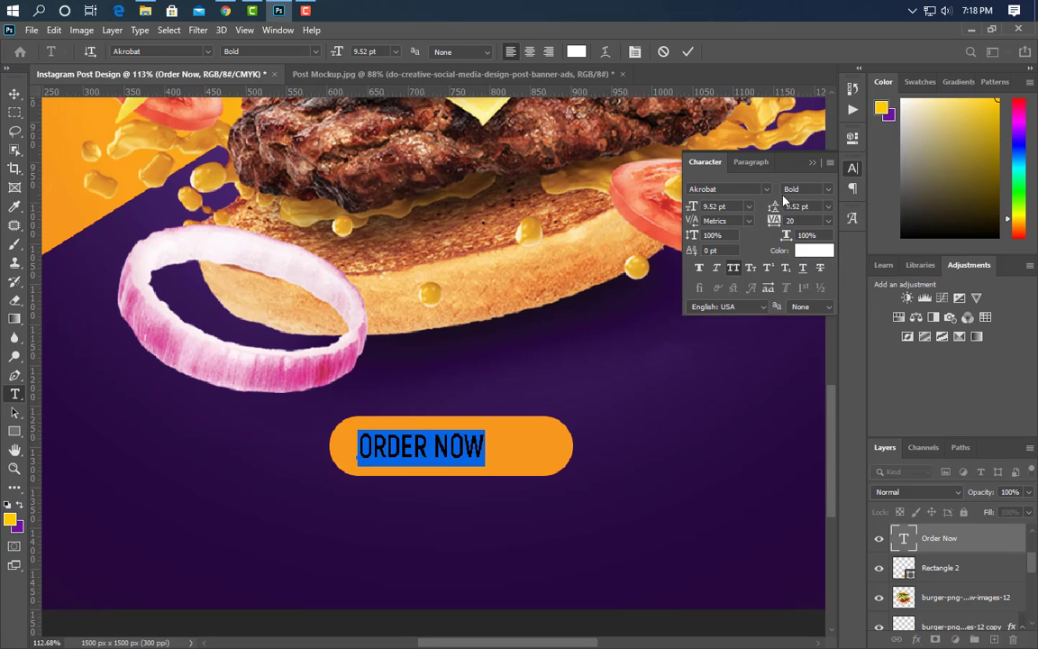
left_click(814, 164)
left_click(684, 53)
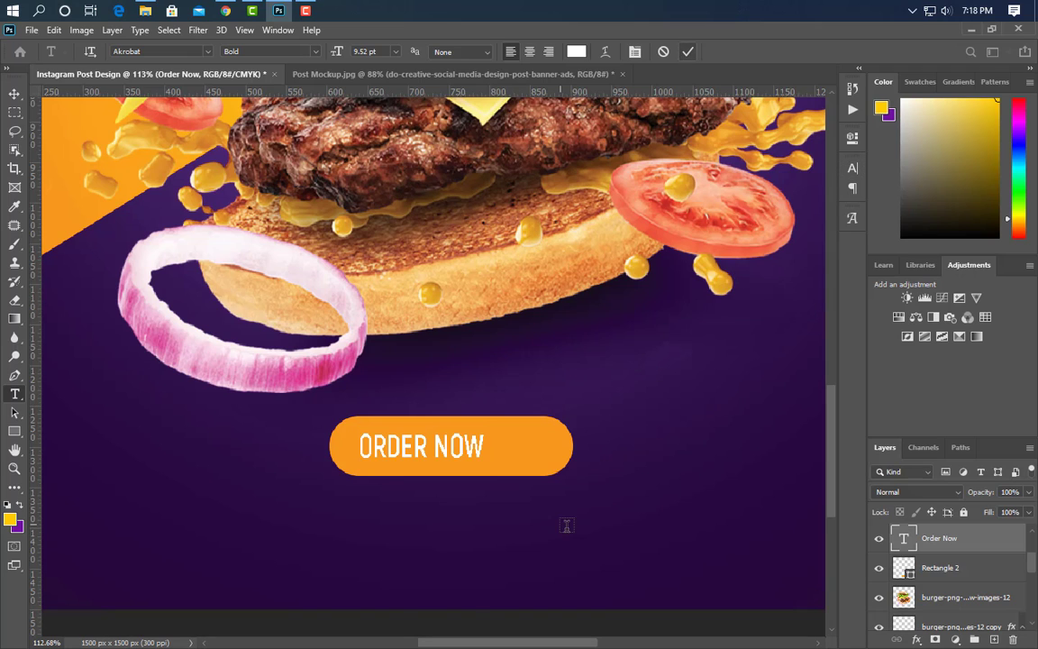
key("ctrl+t")
left_click_drag(491, 447, 508, 447)
Stretch ORDER NOW slightly wider and draw a rectangle over the pill's right end on a new layer.
left_click_drag(509, 447, 515, 447)
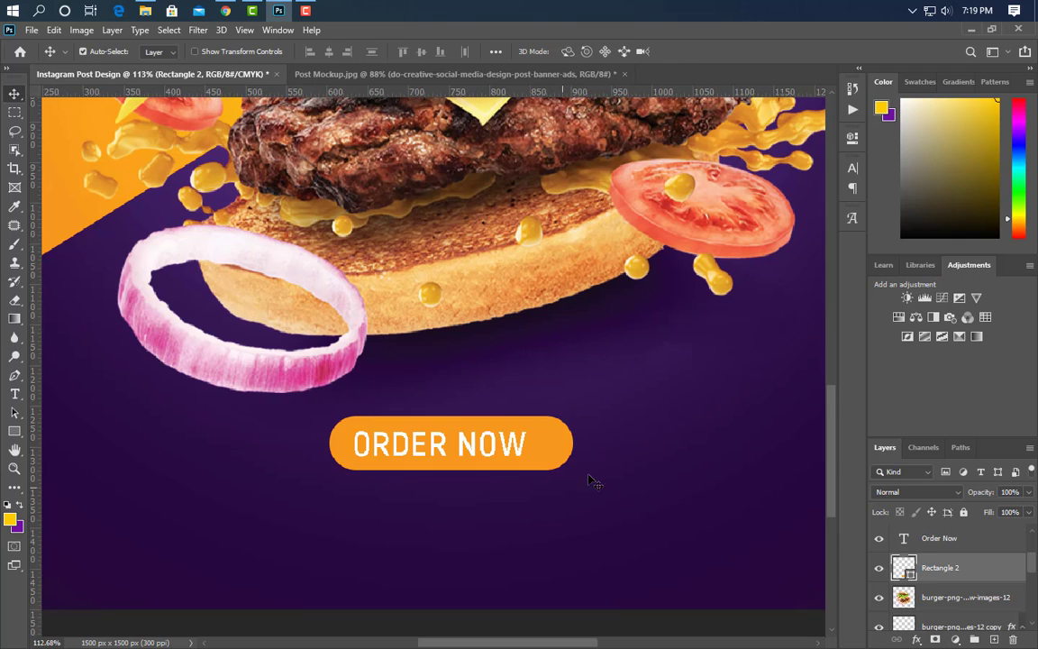
scroll(601, 478, "up", 6)
left_click(17, 432)
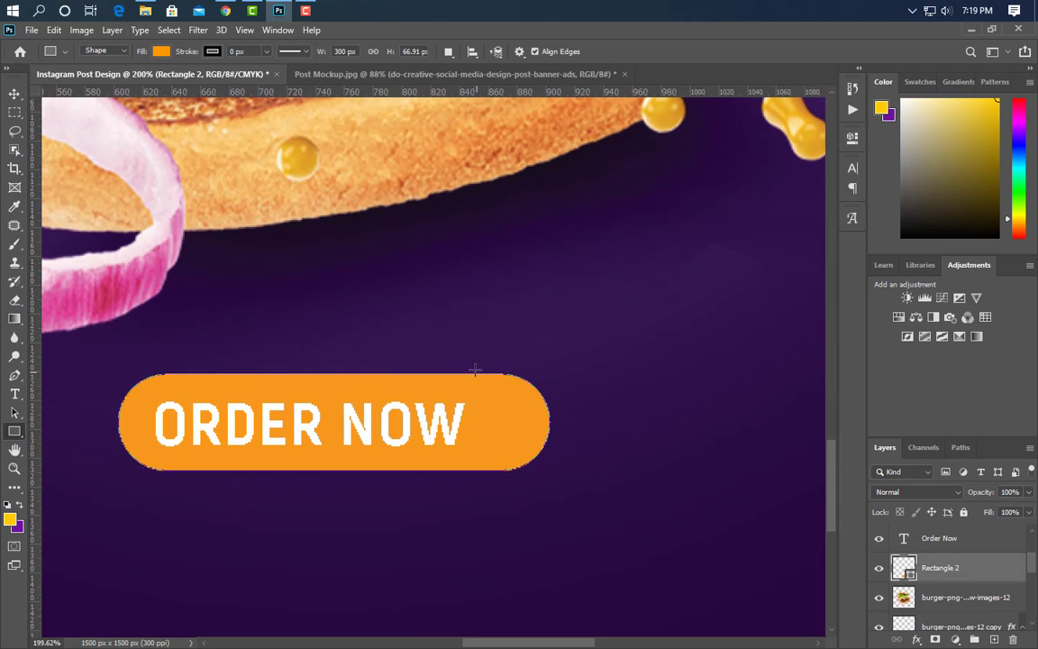
left_click(994, 639)
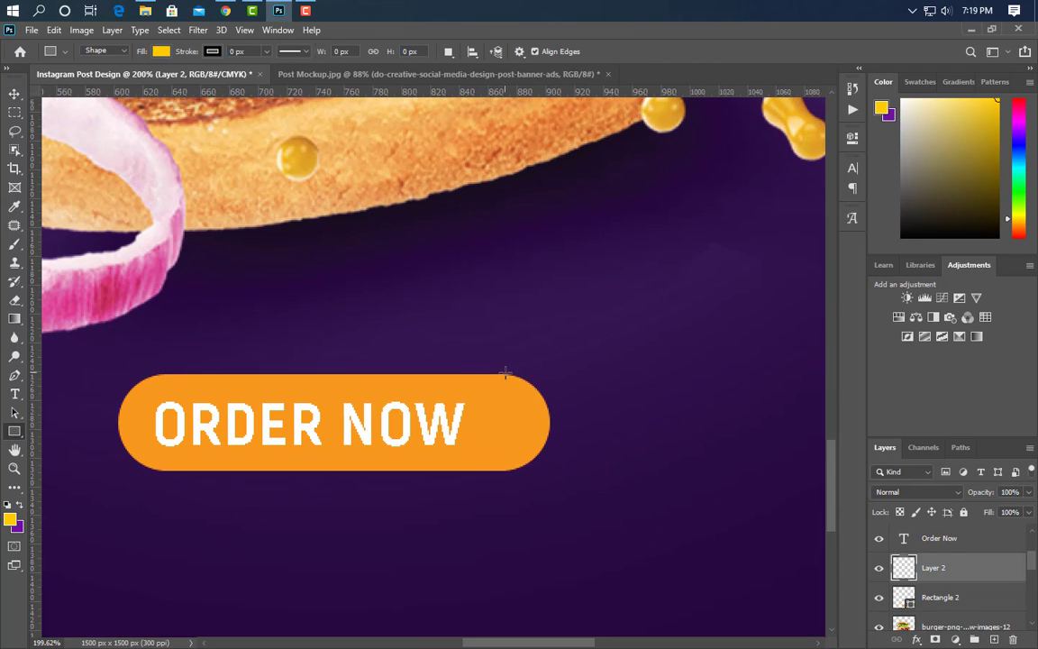
left_click_drag(474, 363, 566, 490)
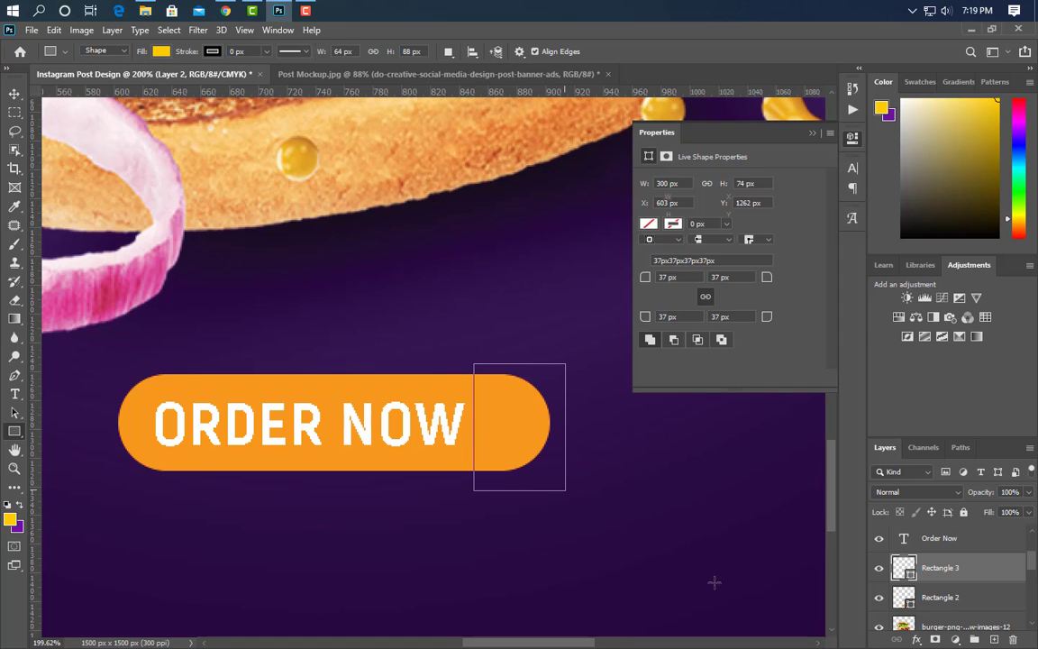
Clip the rectangle to the pill, fill it with dark purple #26003d, and add an empty layer.
right_click(984, 582)
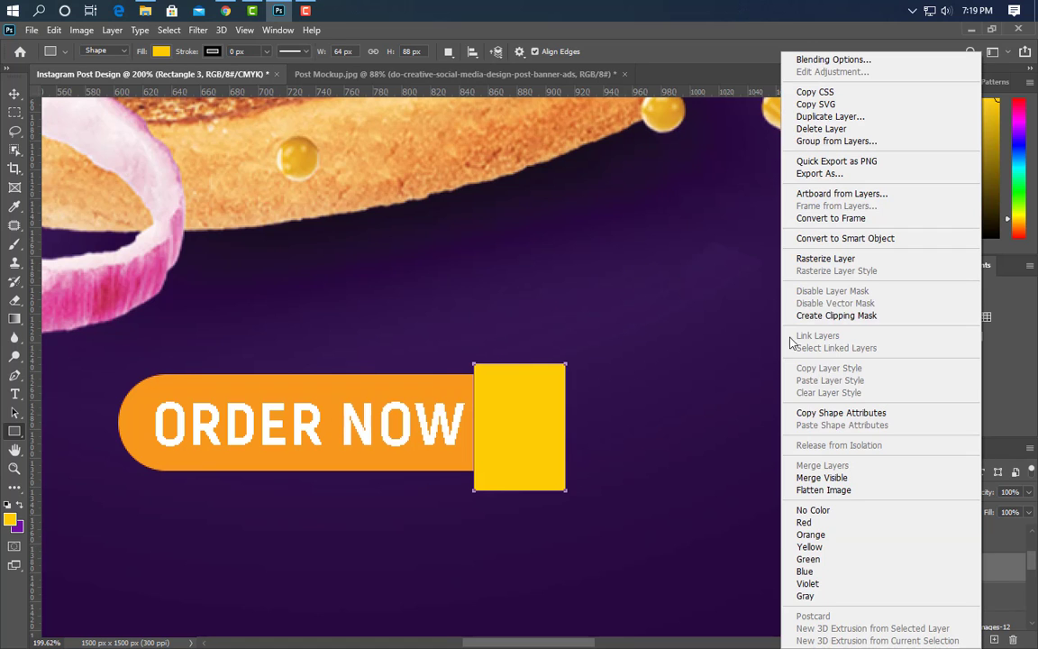
left_click(728, 282)
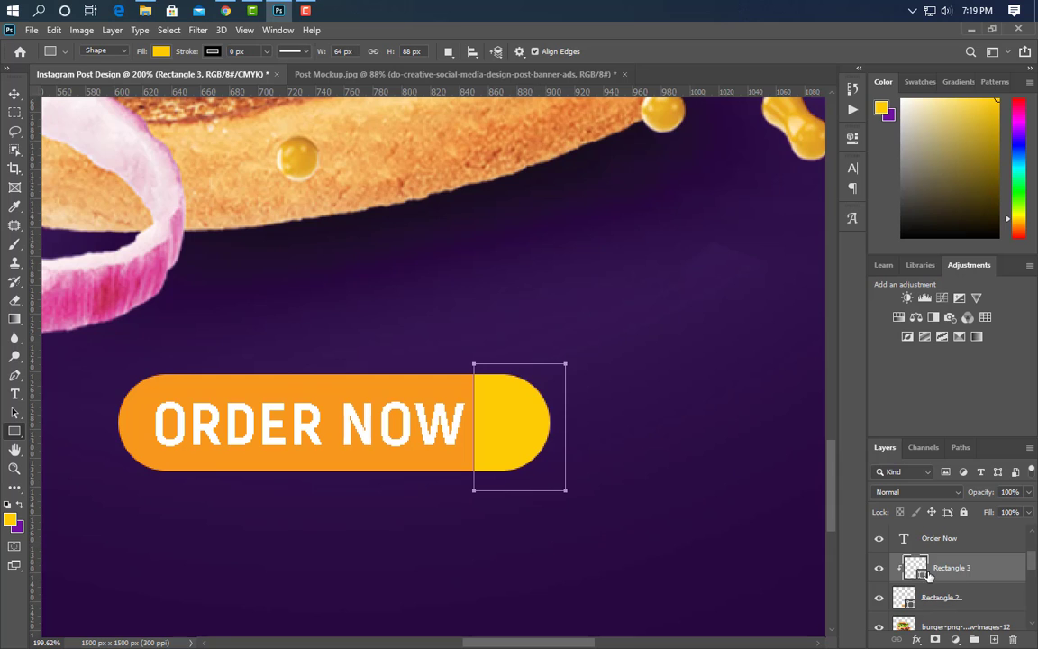
double_click(917, 576)
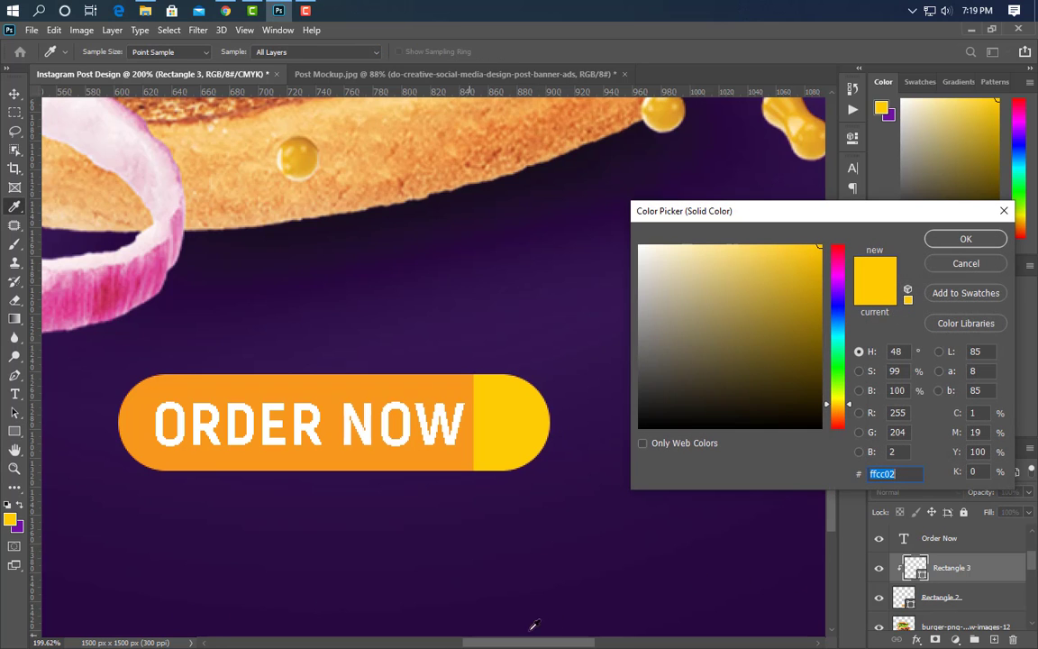
left_click(817, 623)
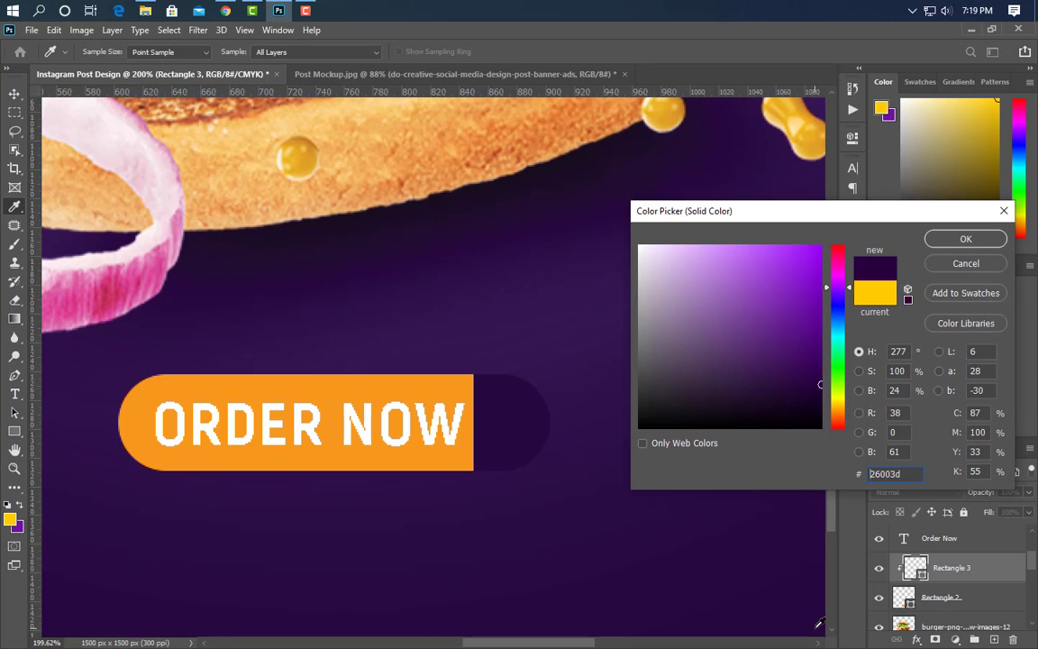
left_click(965, 240)
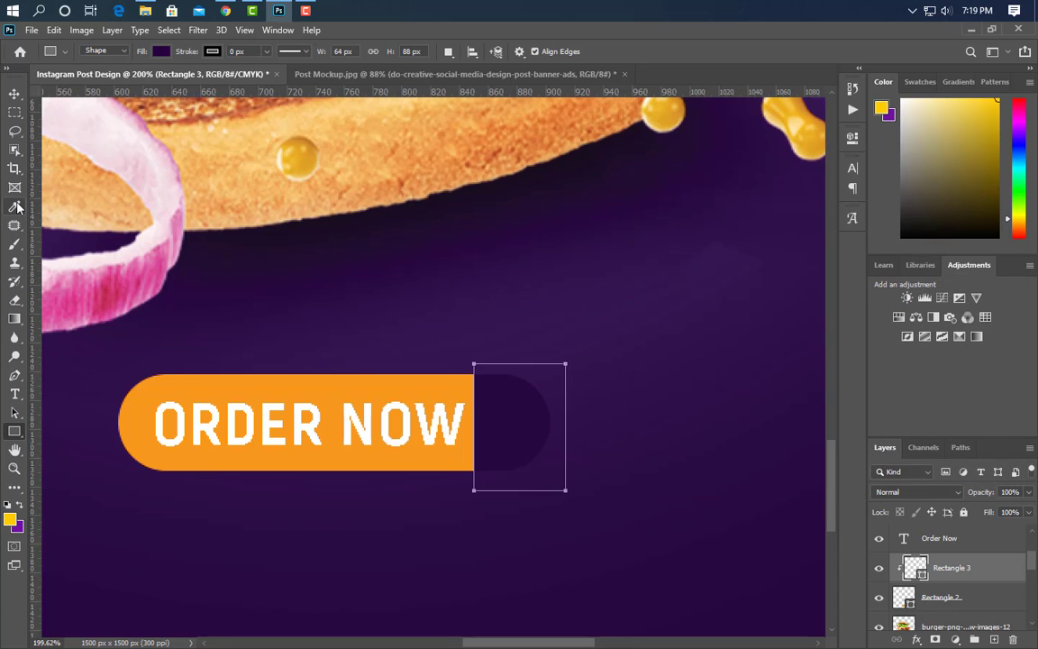
left_click(13, 245)
left_click(994, 639)
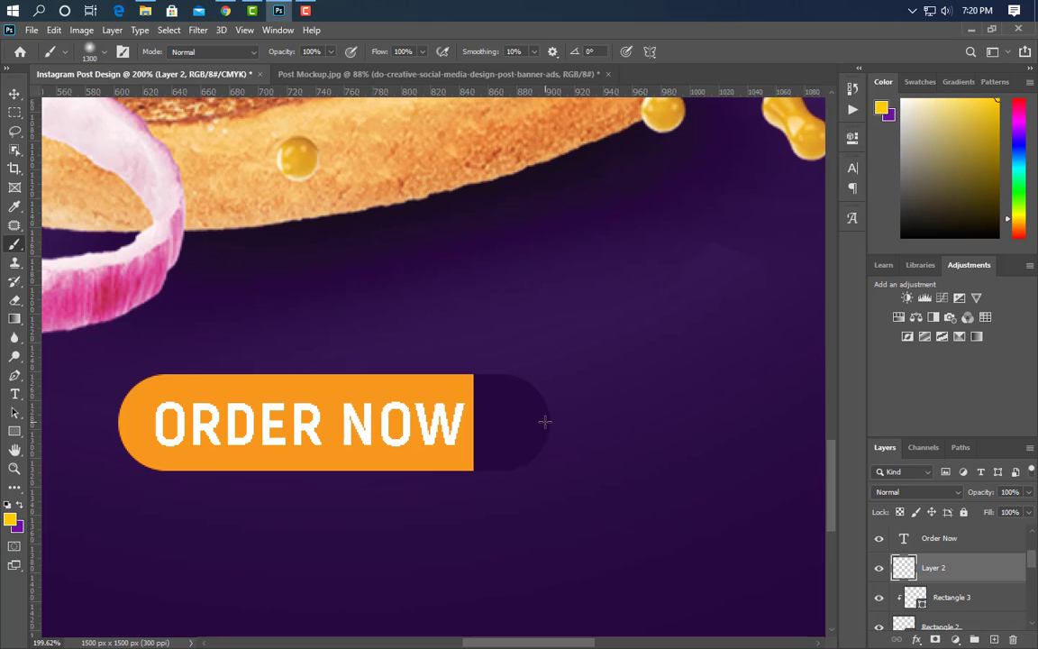
Paint a soft dab on the button's dark right end with a size 80 brush.
key("bracketleft")
key("bracketleft")
key("bracketleft")
key("bracketleft")
key("bracketleft")
key("bracketleft")
key("bracketleft")
key("bracketleft")
key("bracketleft")
key("bracketleft")
key("bracketleft")
key("bracketleft")
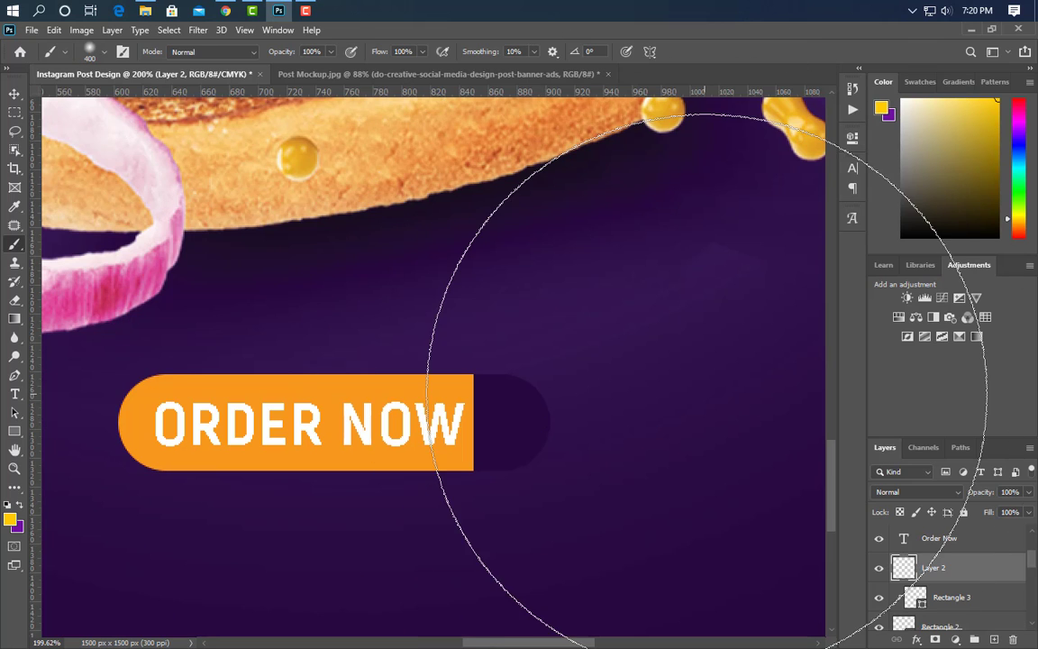
key("bracketleft")
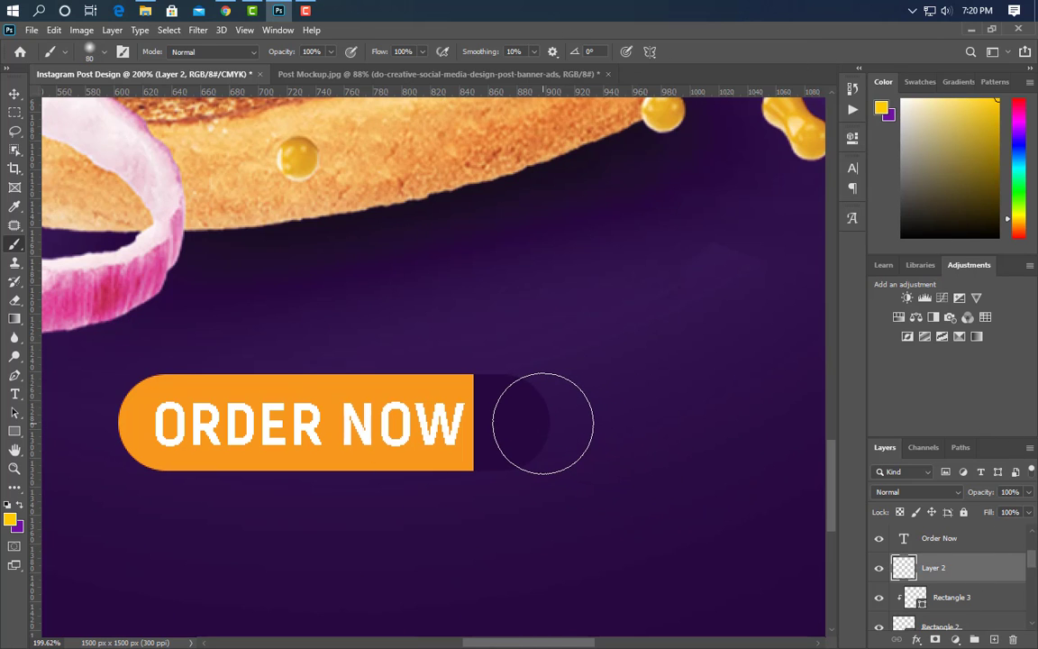
key("bracketleft")
left_click(528, 423)
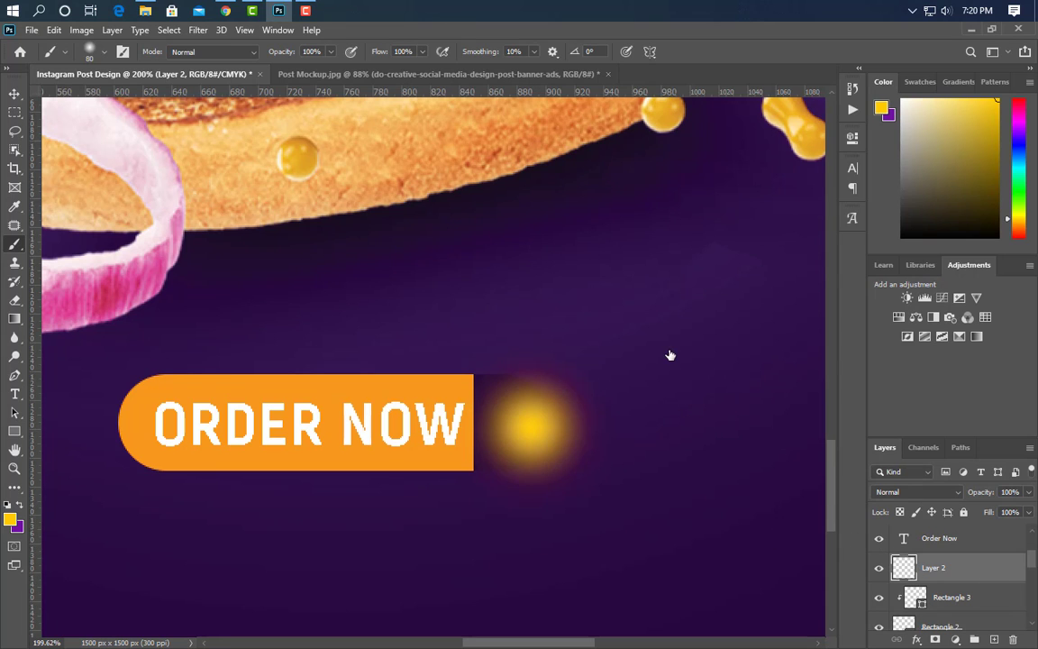
Give the dab a purple #6d11a3 Color Overlay and clip it to the button shape.
left_click(548, 309)
left_click(816, 167)
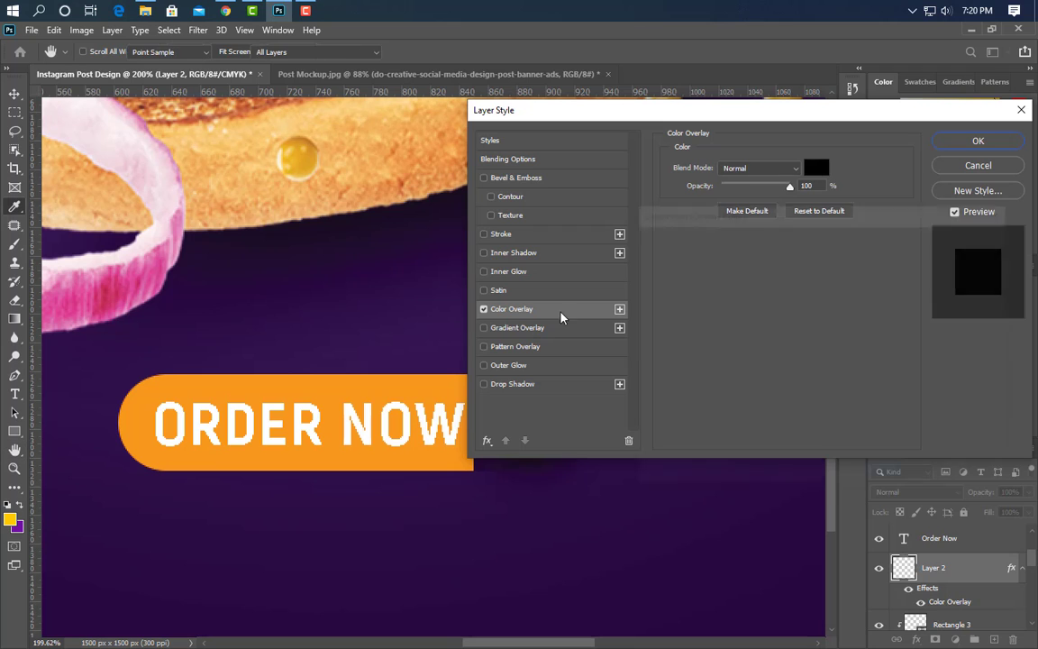
left_click(21, 526)
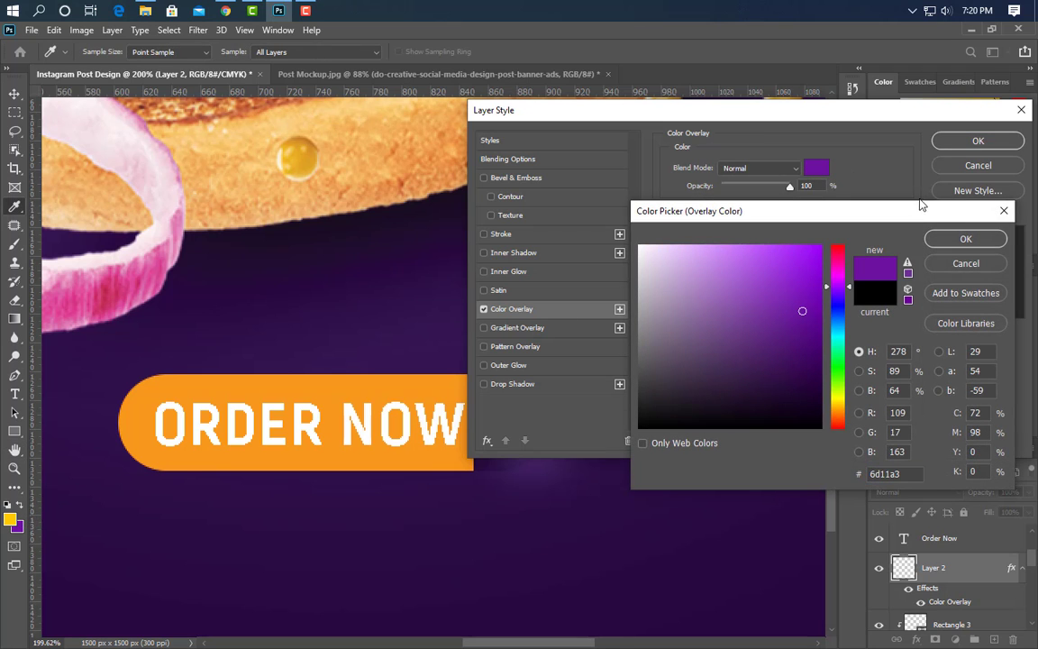
left_click(965, 237)
left_click(975, 145)
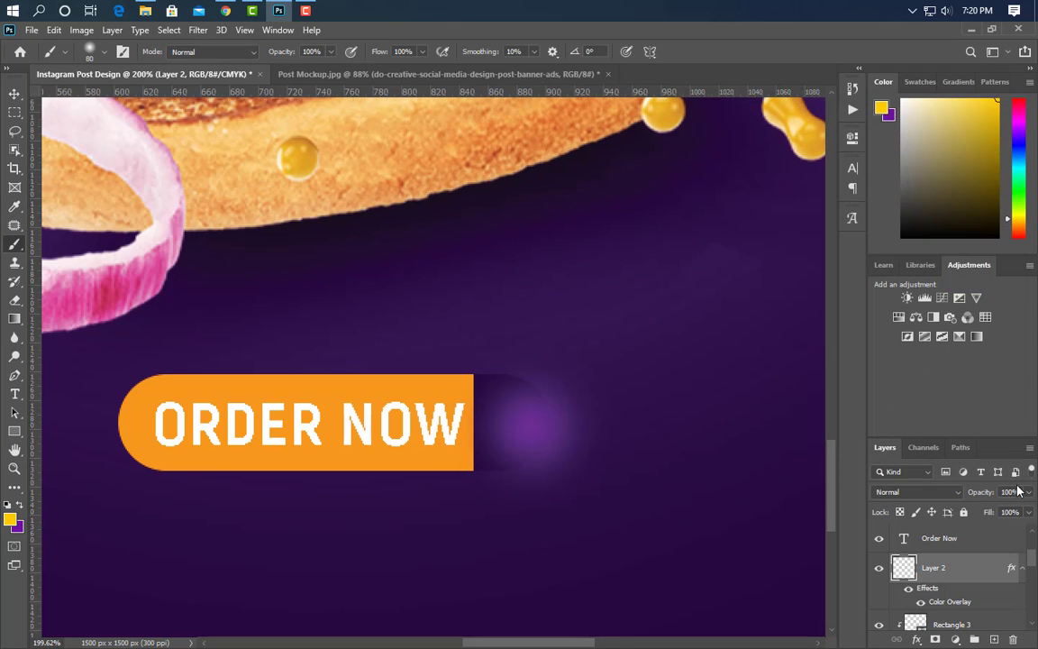
right_click(992, 574)
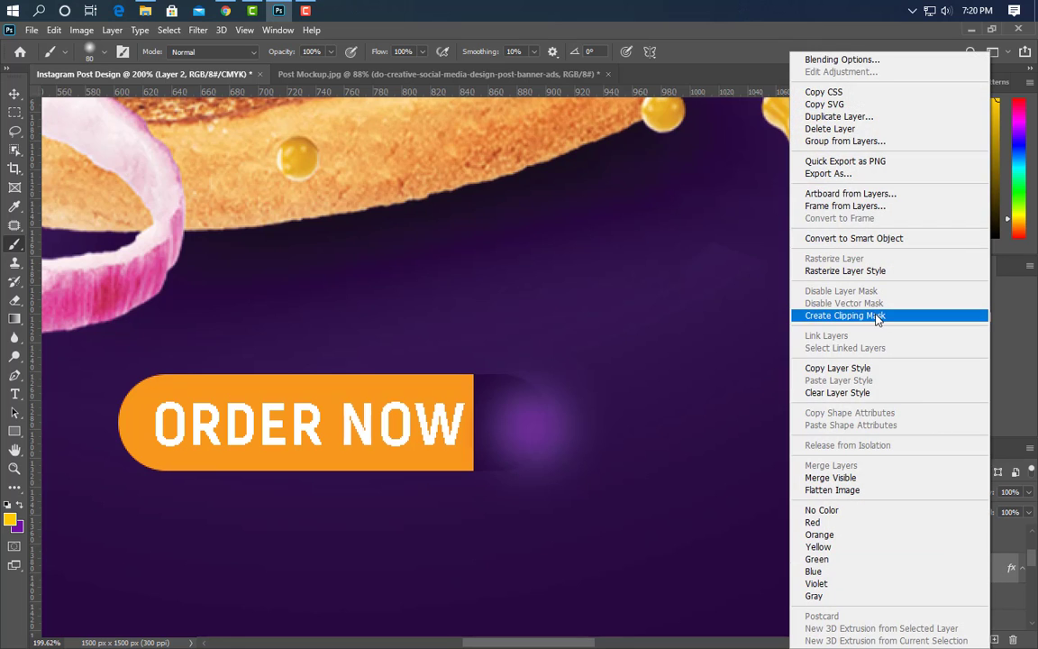
left_click(877, 317)
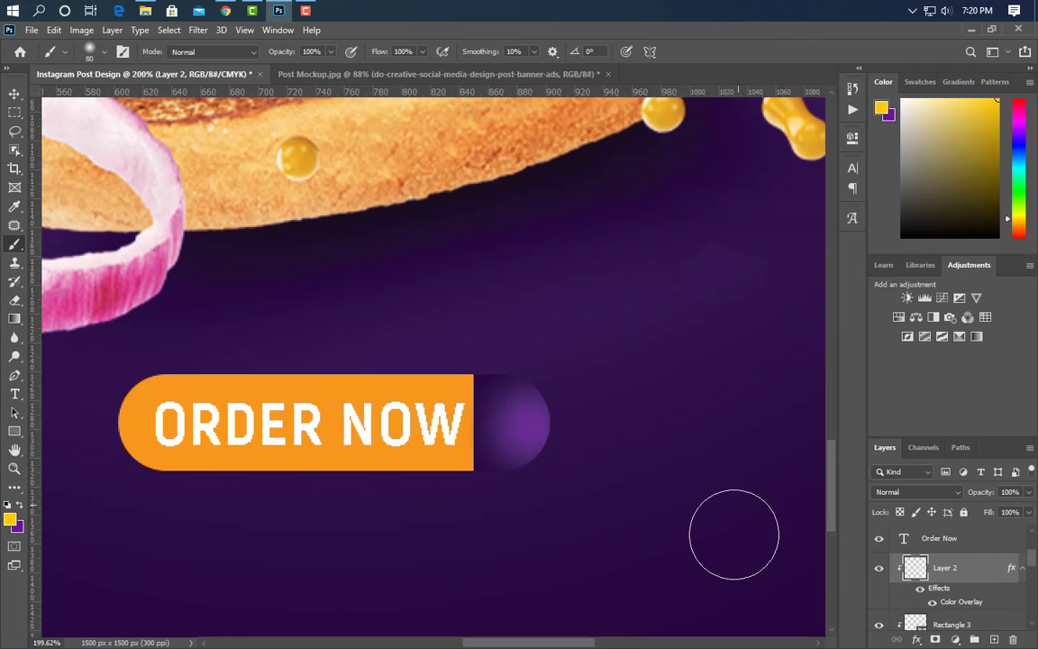
left_click(15, 93)
scroll(894, 606, "down", 3)
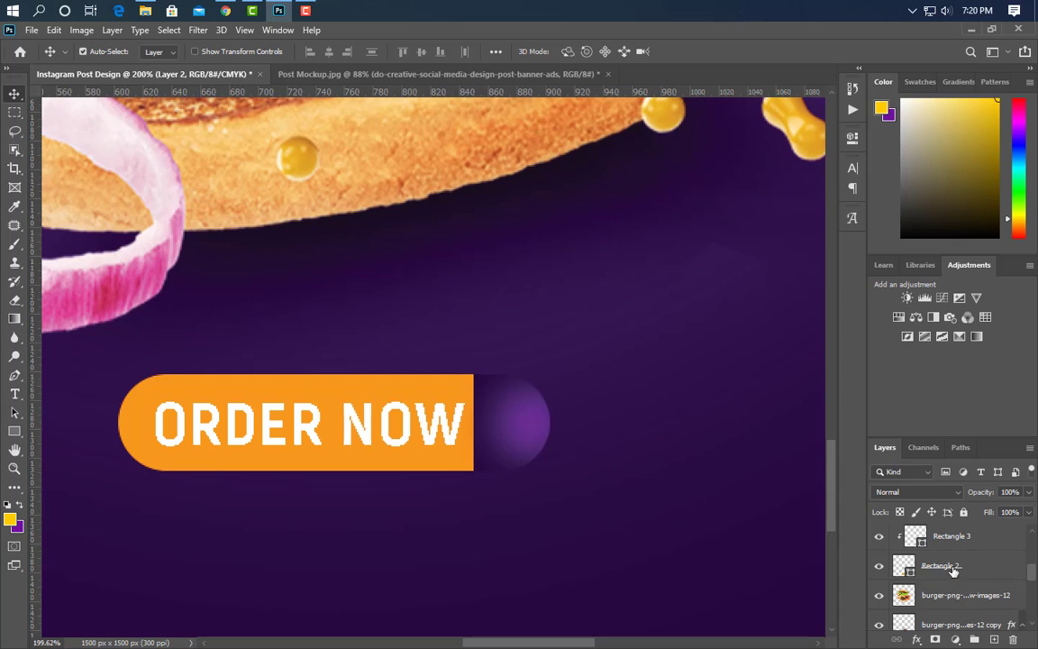
Stretch Rectangle 2 and Rectangle 3 slightly wider to the right.
left_click(952, 571)
key("ctrl+t")
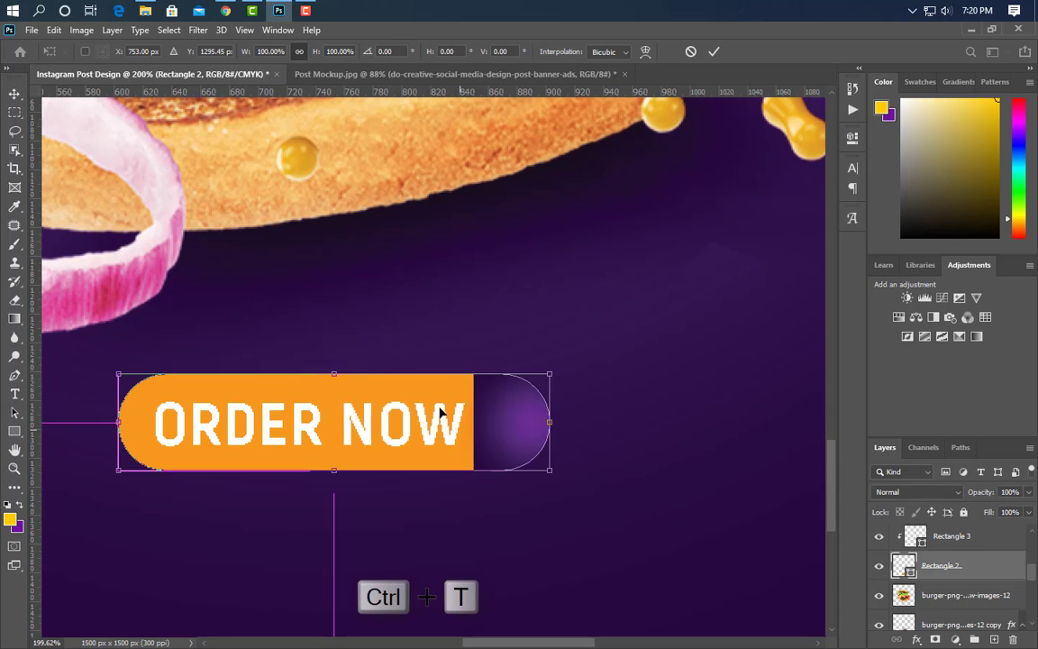
left_click_drag(550, 421, 582, 421)
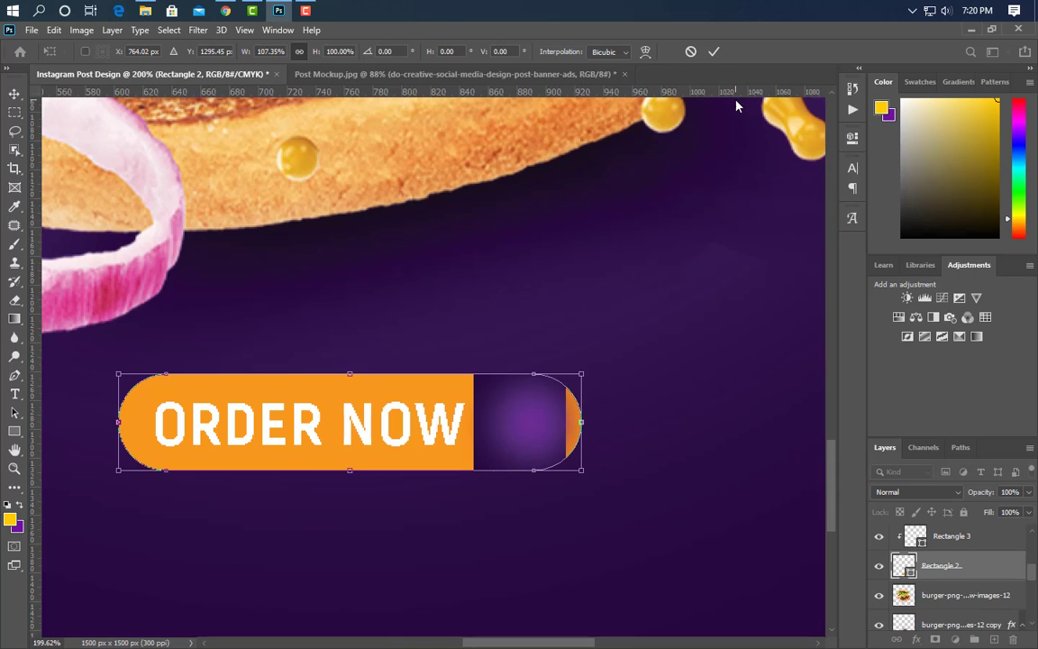
left_click(713, 53)
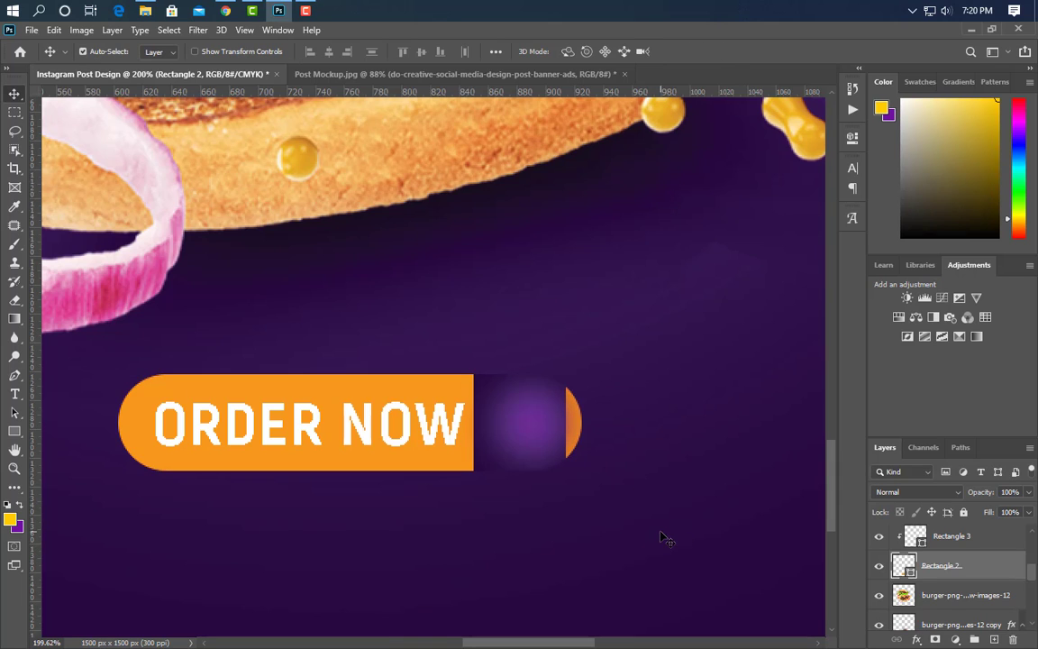
left_click(967, 545)
key("ctrl+t")
left_click_drag(556, 426, 583, 431)
left_click(712, 53)
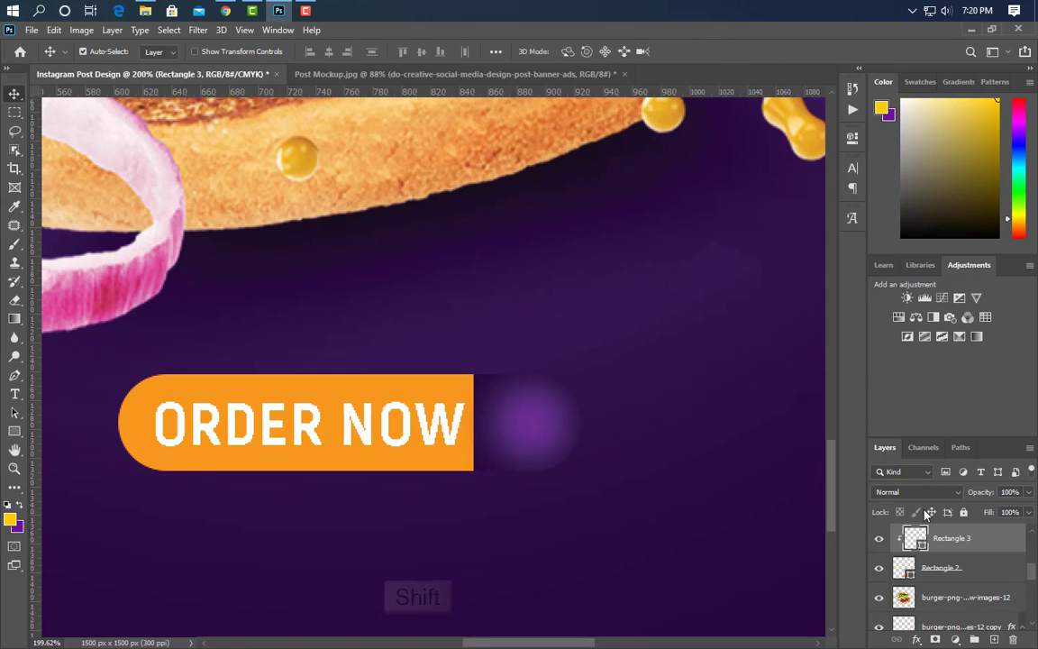
Nudge the purple glow on Layer 2 slightly right to match the wider button.
scroll(932, 559, "up", 2)
left_click(943, 540)
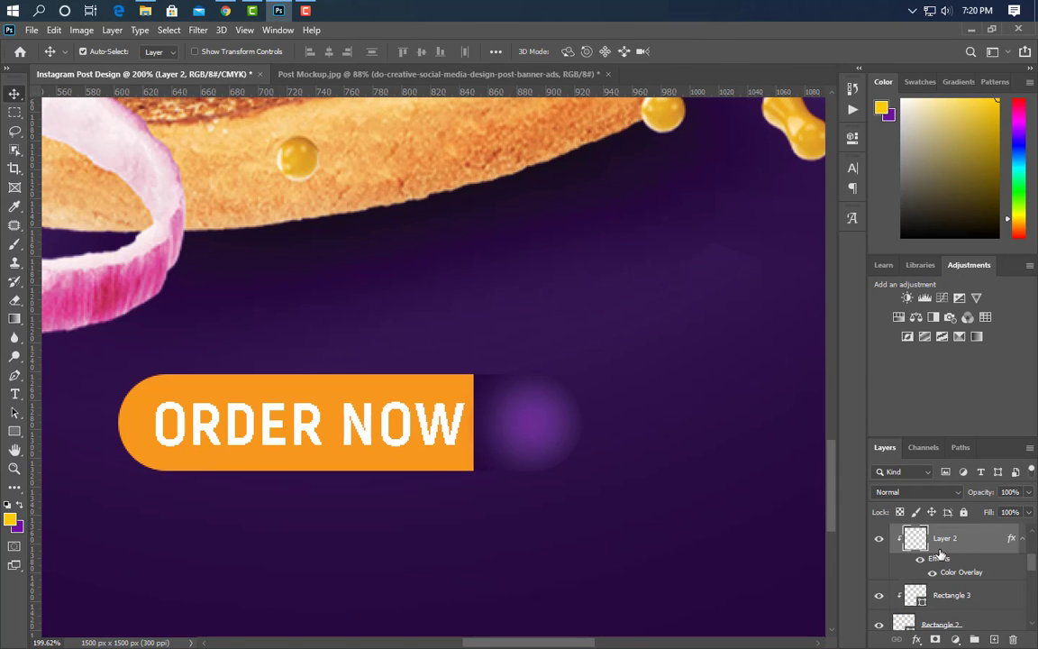
key("Right")
key("Right")
key("Right")
key("Right")
key("ctrl+minus")
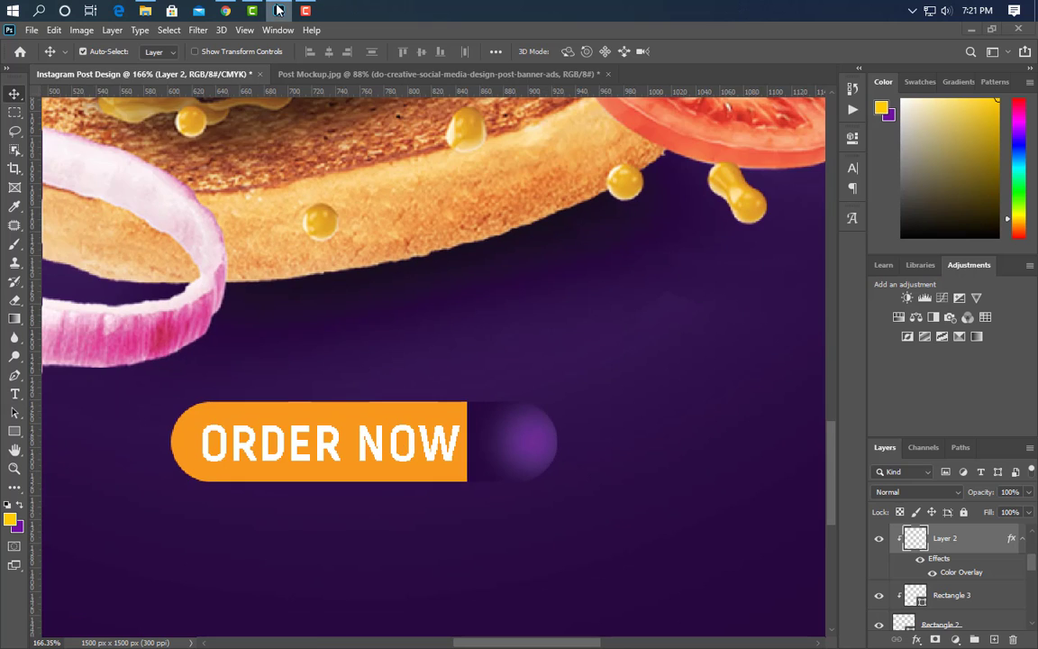
Place the arrow icon, flip it horizontally, and scale it into the purple circle.
left_click(278, 9)
left_click_drag(657, 137, 447, 440)
right_click(507, 184)
left_click(550, 408)
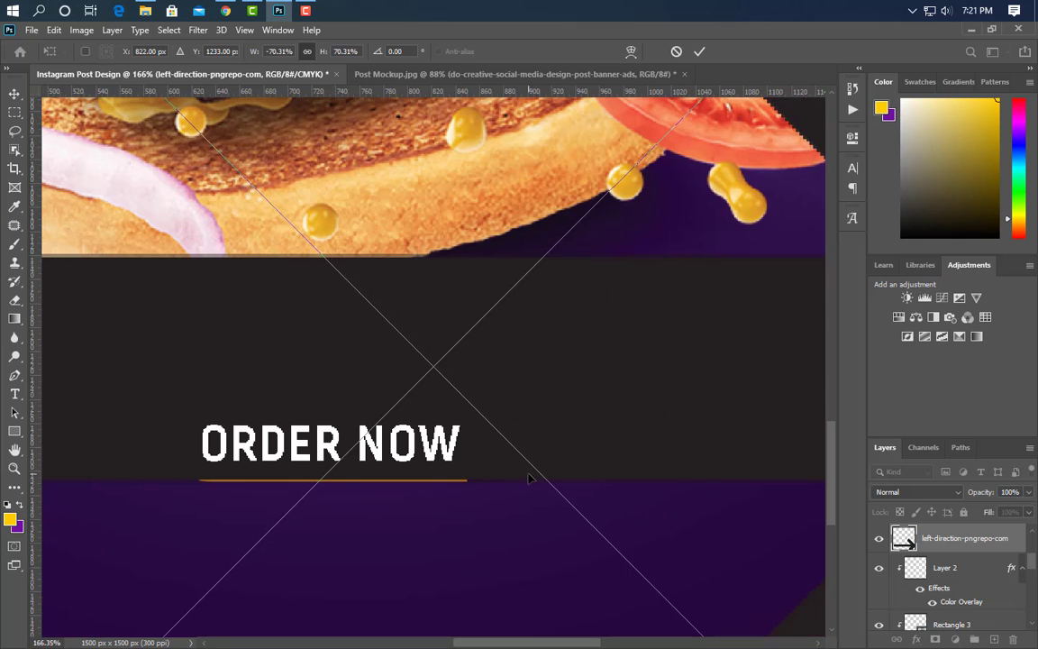
scroll(530, 478, "down", 5)
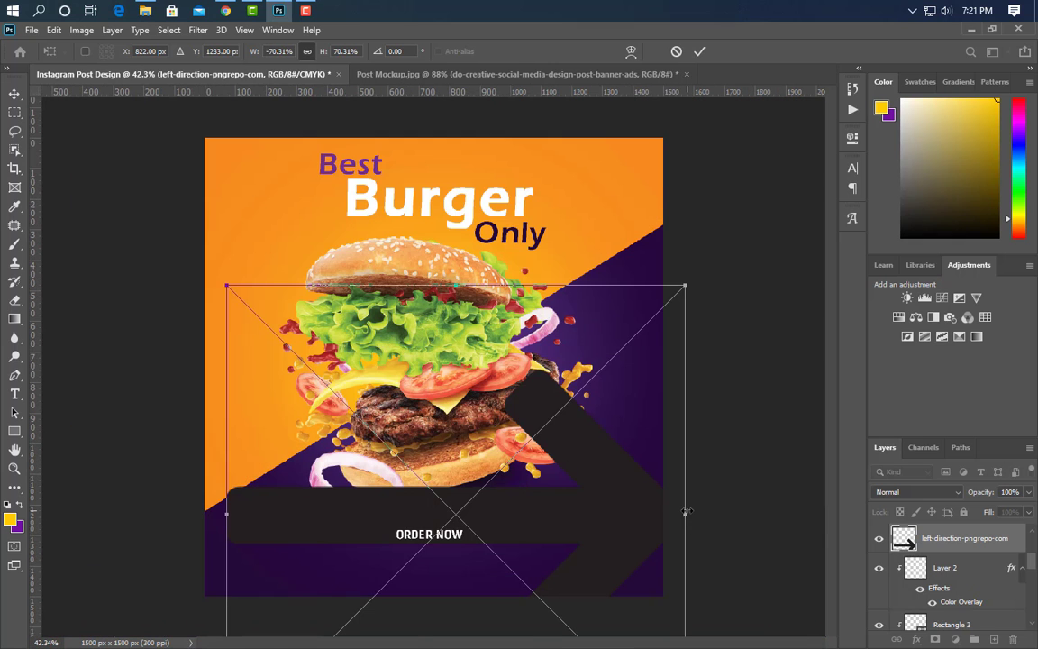
left_click_drag(686, 512, 469, 532)
scroll(470, 533, "up", 4)
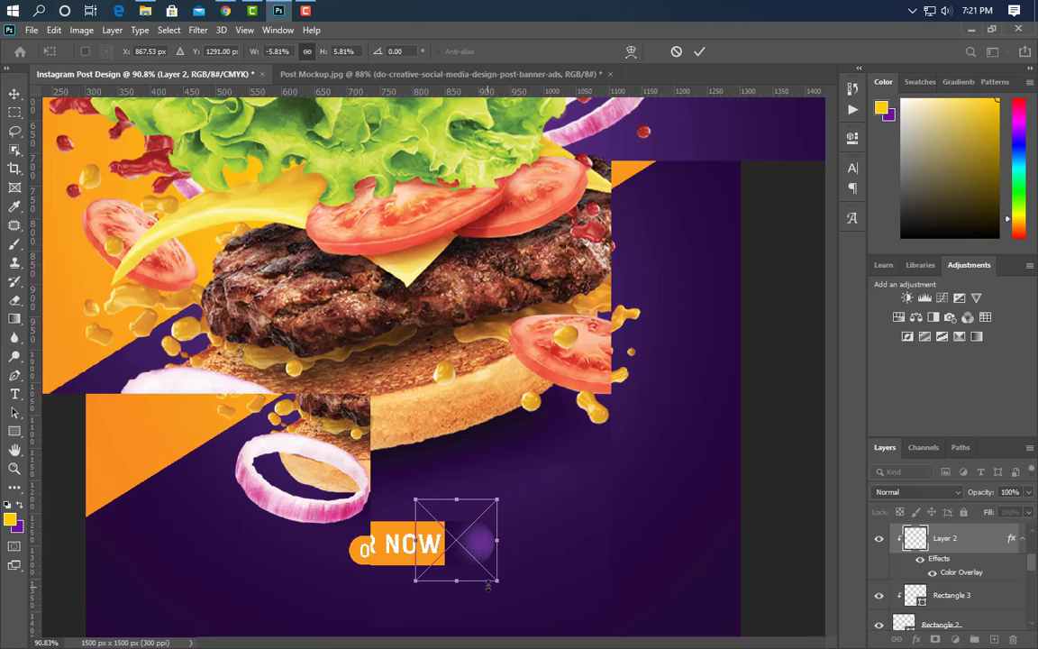
scroll(488, 585, "up", 5)
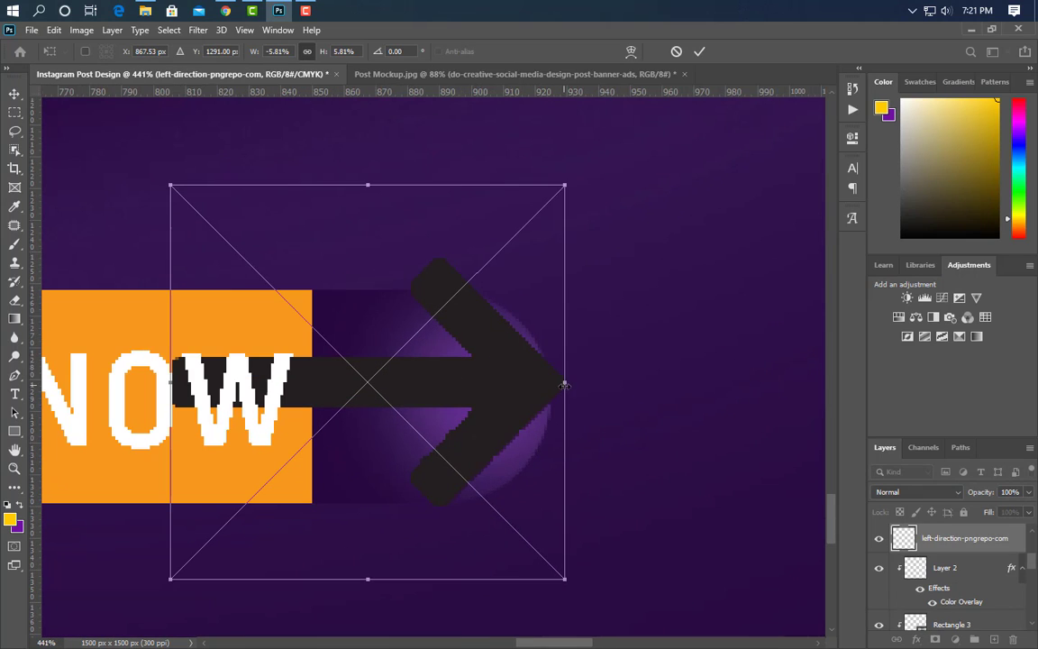
left_click_drag(564, 385, 448, 410)
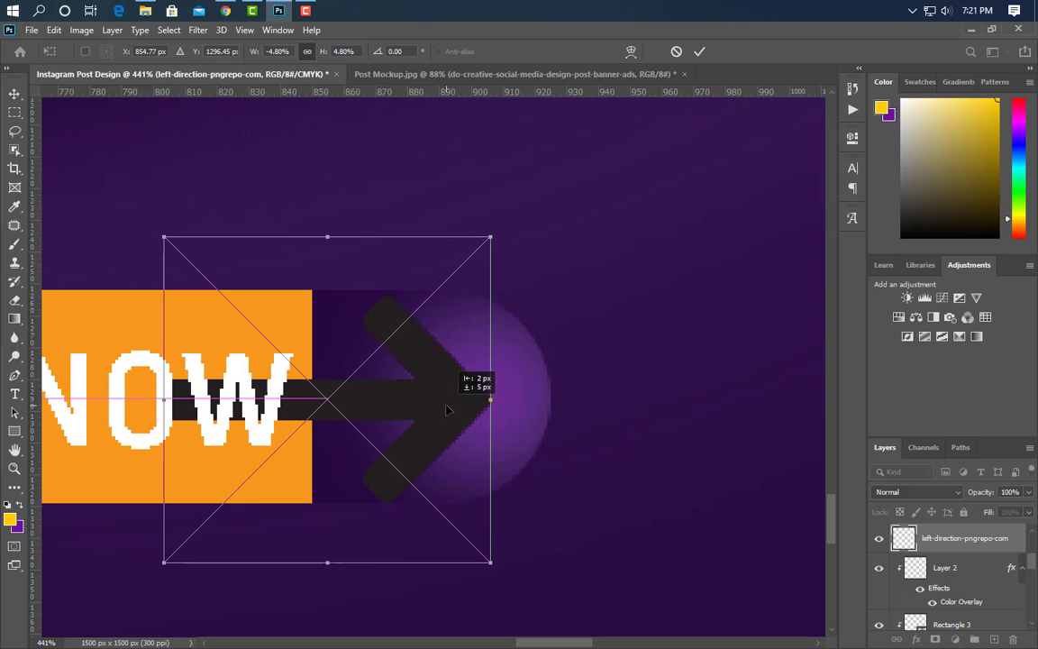
left_click_drag(165, 399, 334, 394)
left_click_drag(391, 365, 410, 365)
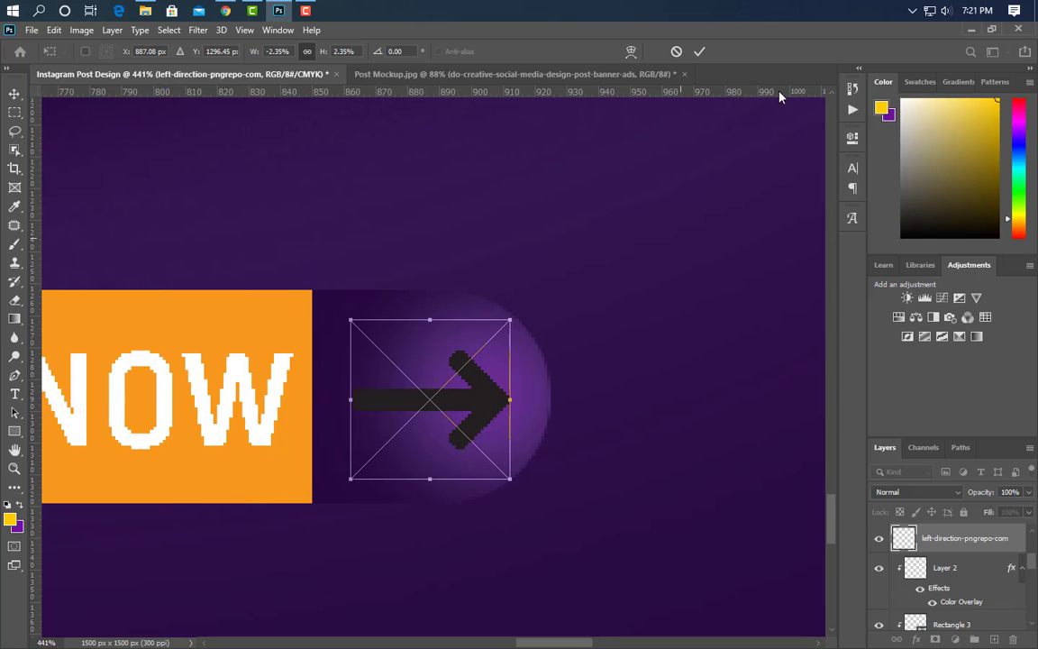
left_click(699, 52)
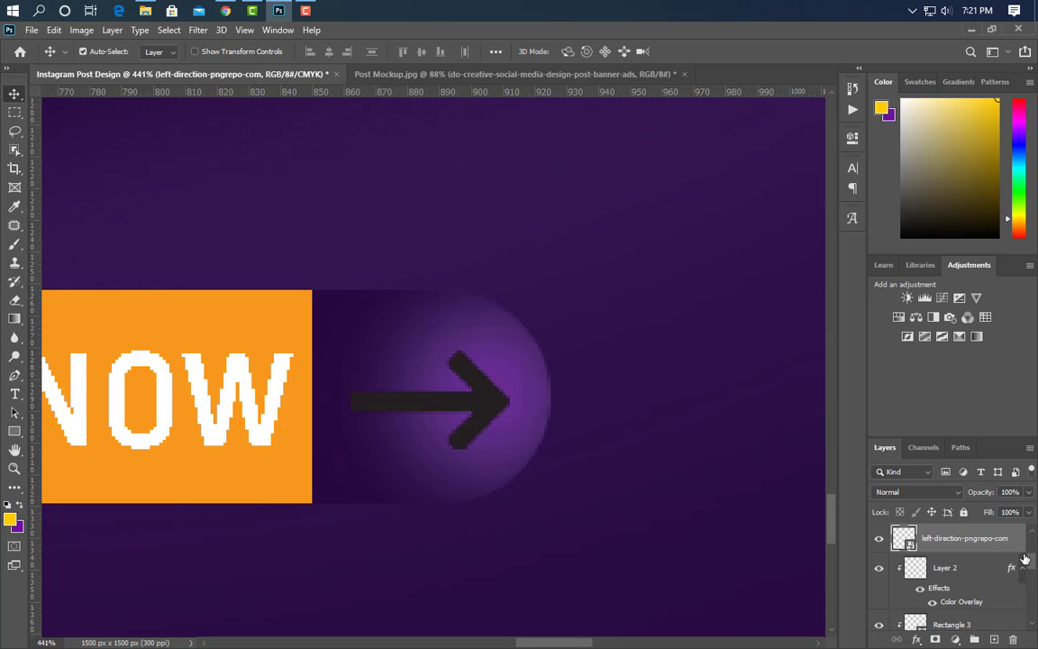
Give the arrow a white Color Overlay layer style.
left_click(562, 315)
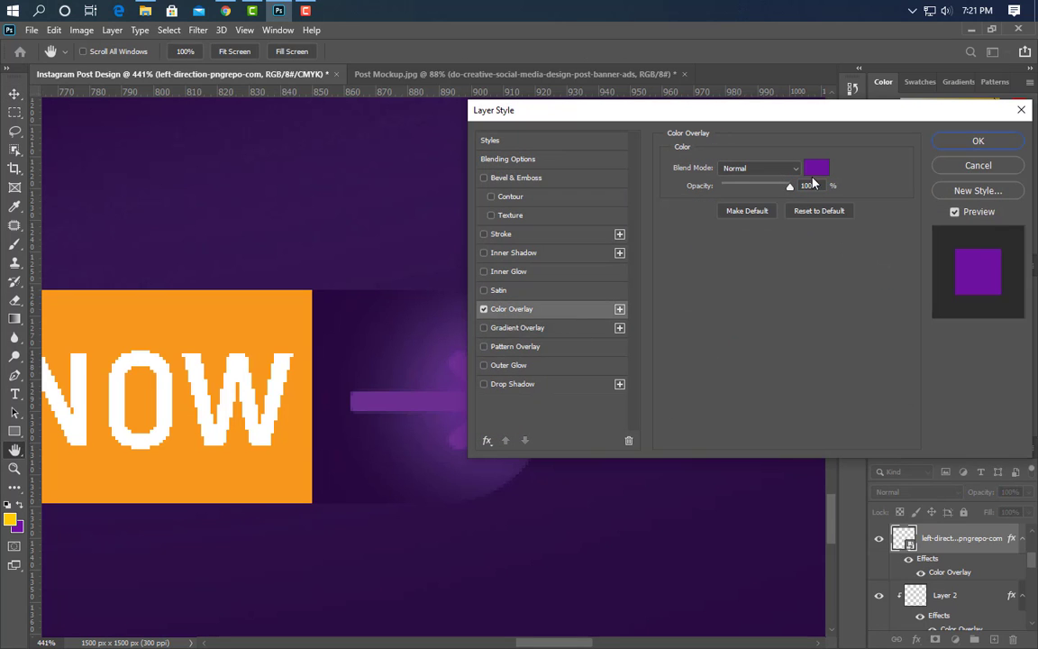
left_click(814, 172)
left_click(642, 246)
left_click(964, 240)
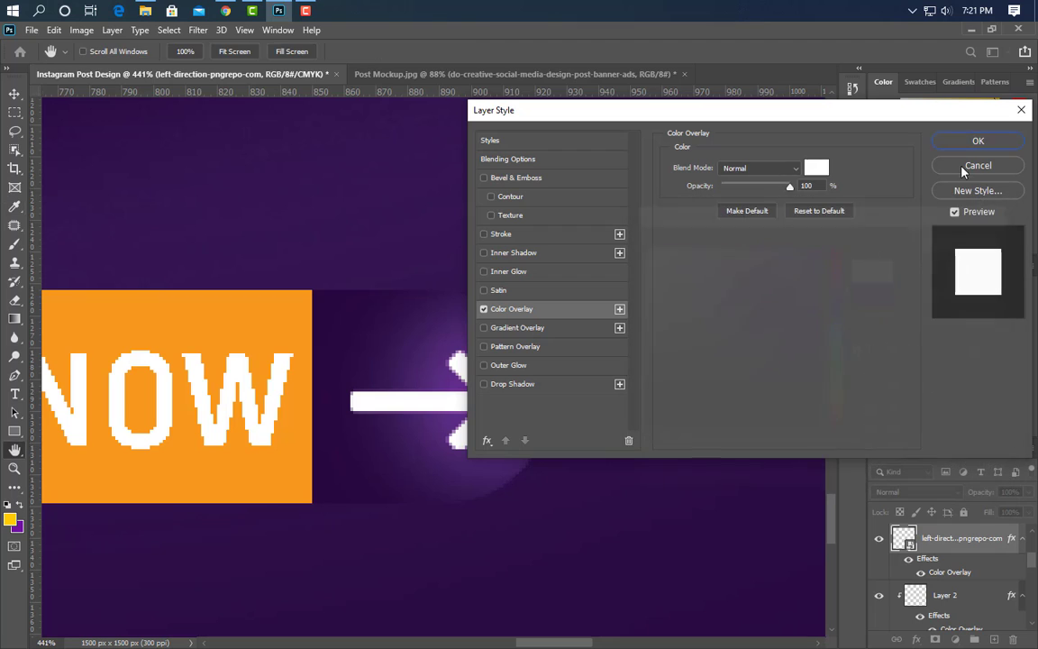
key("Return")
scroll(671, 442, "down", 6)
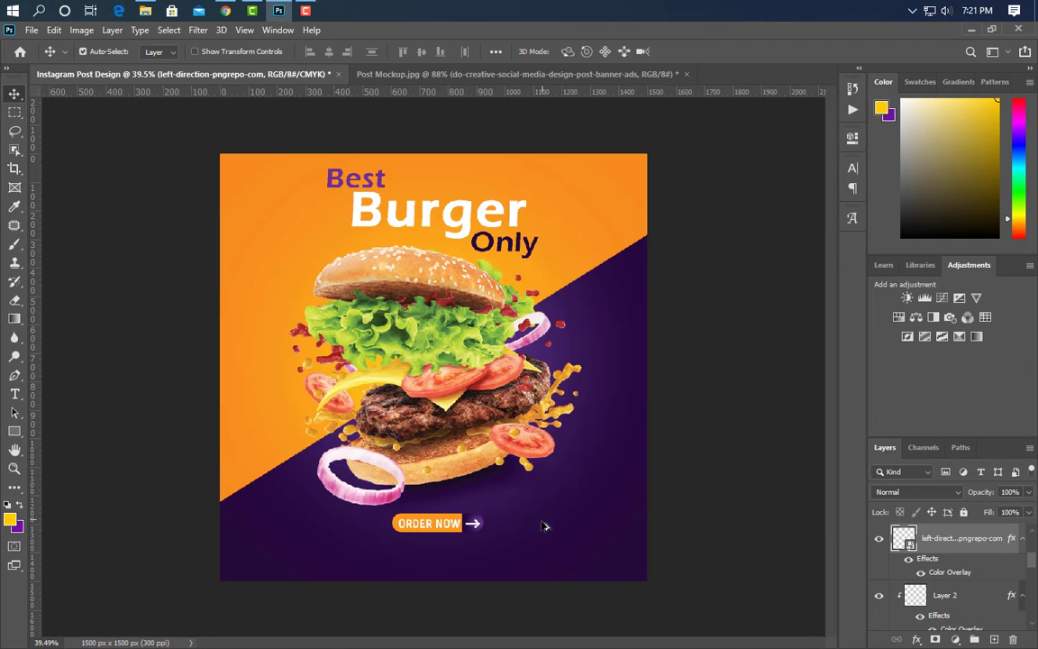
scroll(479, 607, "up", 3)
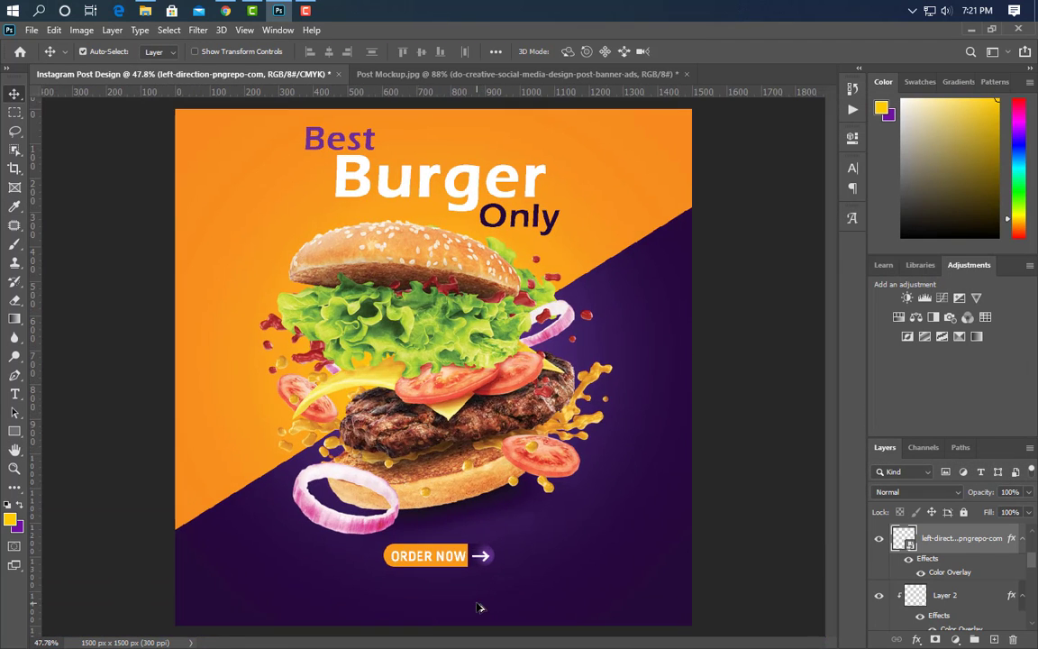
scroll(301, 621, "up", 4)
Type the contact phone number as a text line at the design's bottom-left.
scroll(352, 616, "down", 3)
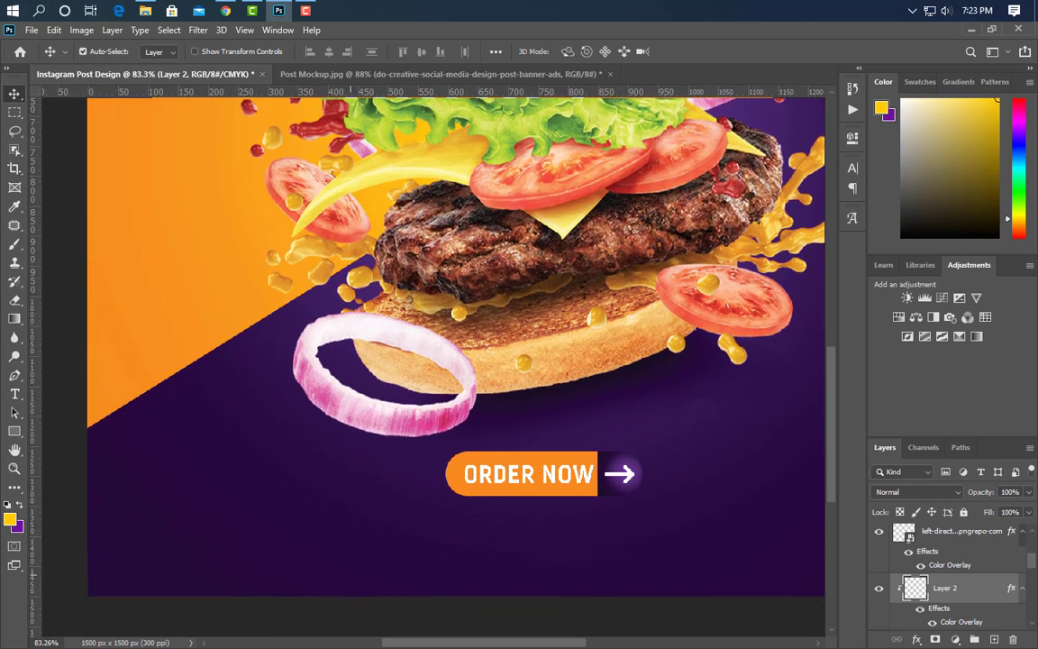
left_click(14, 396)
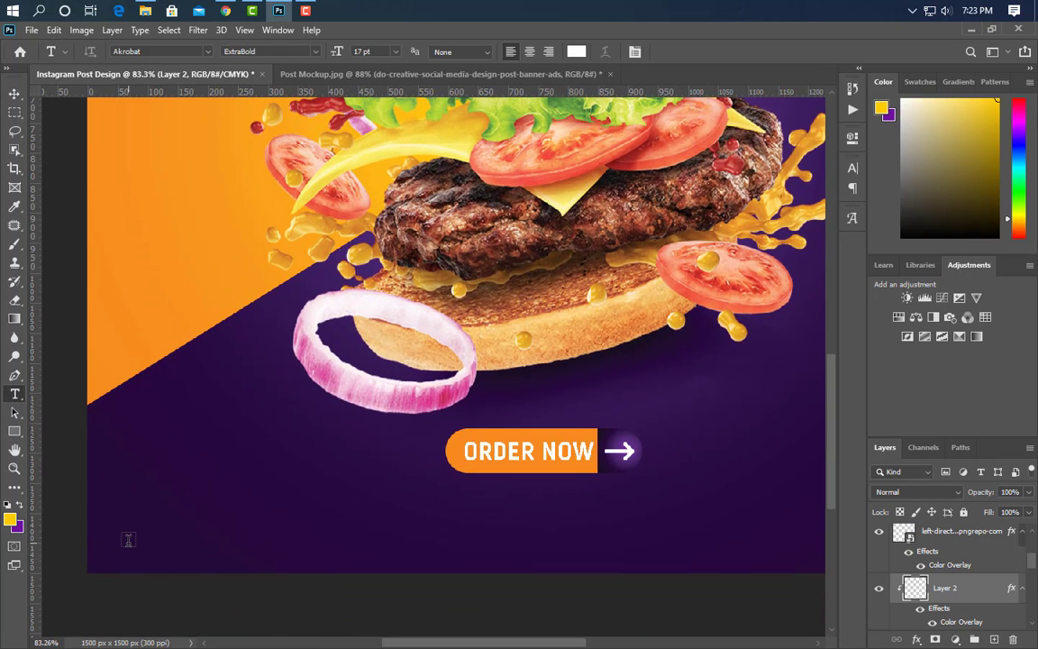
left_click(128, 541)
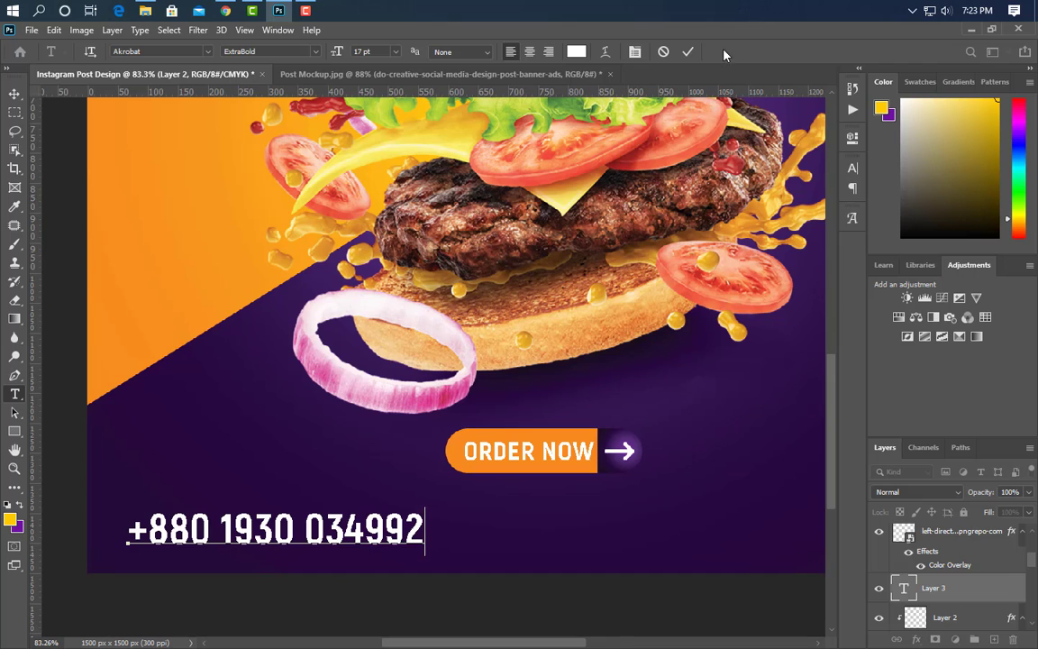
left_click(685, 52)
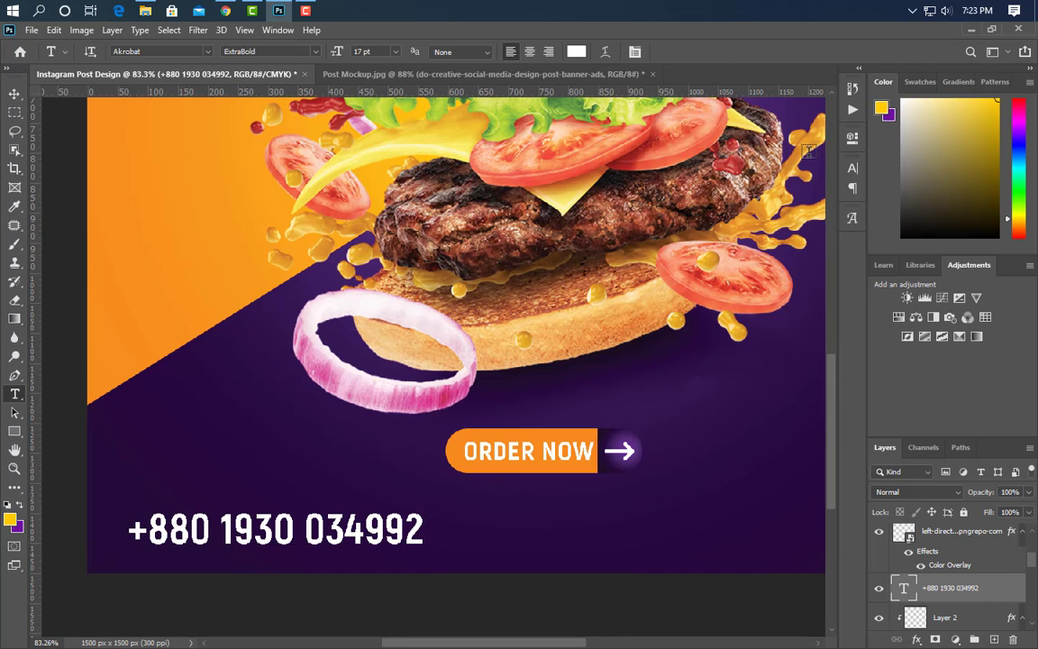
Set the phone number's weight to SemiBold and scale it down to about 57%.
left_click(852, 168)
left_click(829, 191)
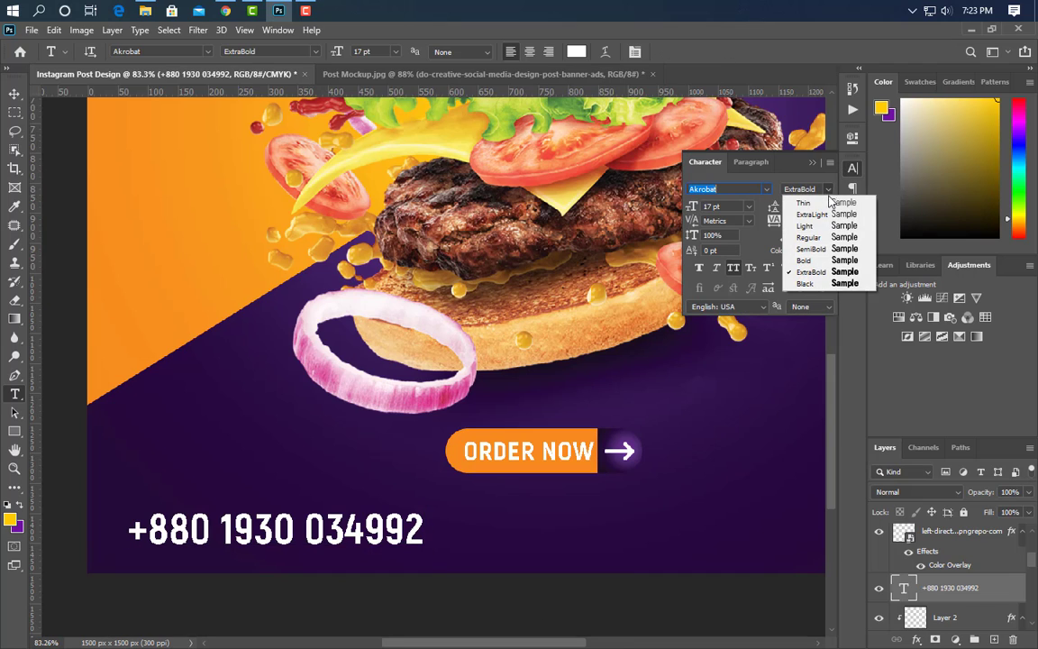
left_click(811, 249)
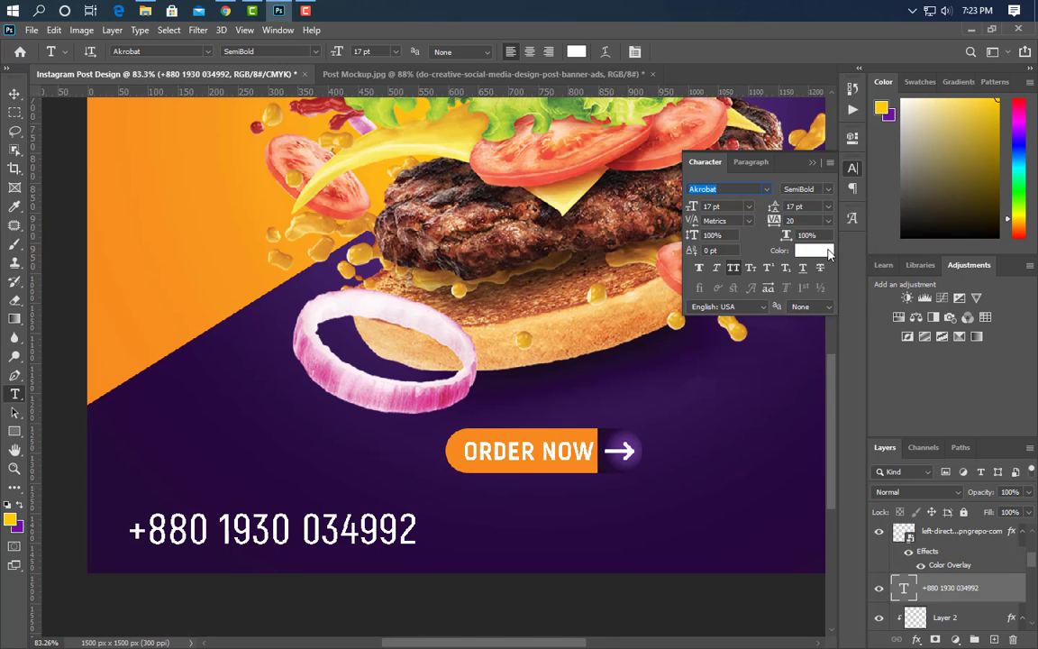
left_click(814, 170)
key("ctrl+t")
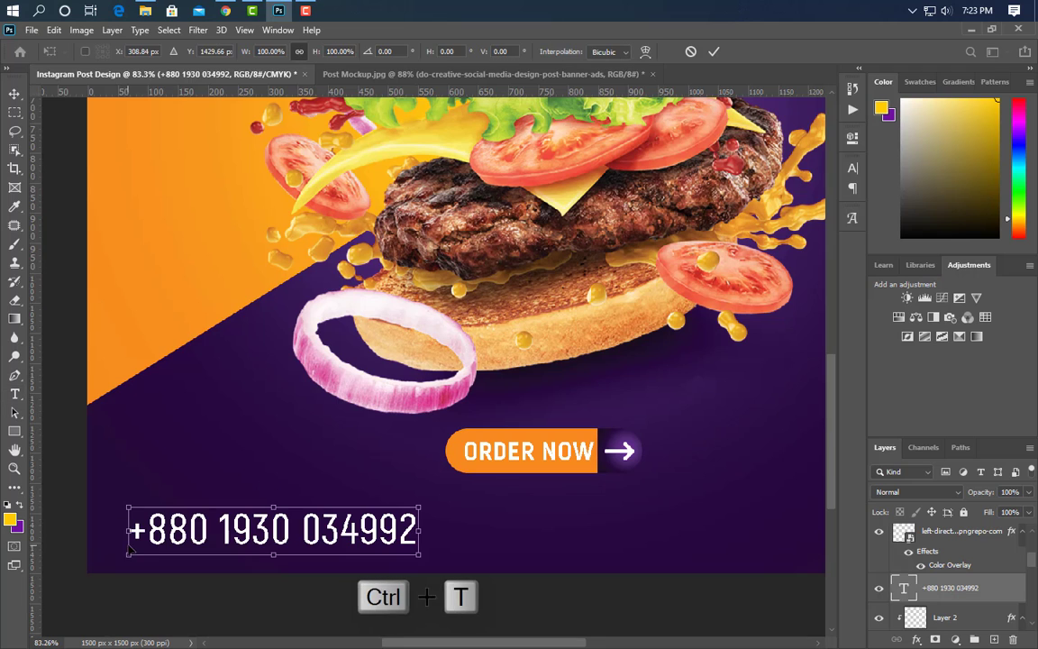
left_click_drag(129, 530, 251, 530)
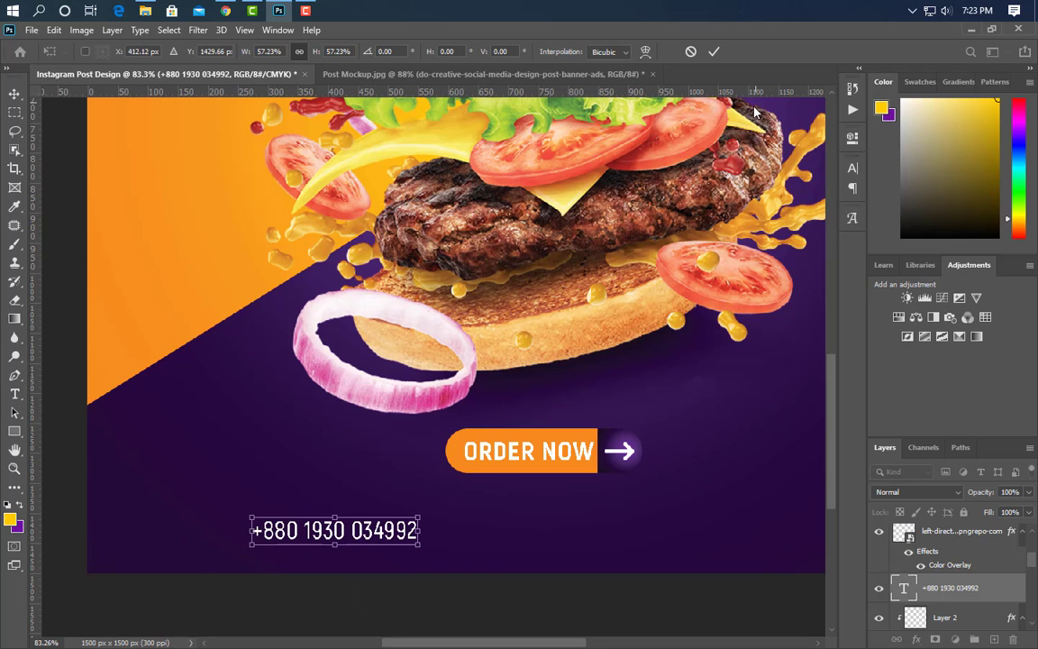
left_click(712, 52)
Place the phone handset icon, scaled small, just left of the phone number.
left_click(278, 11)
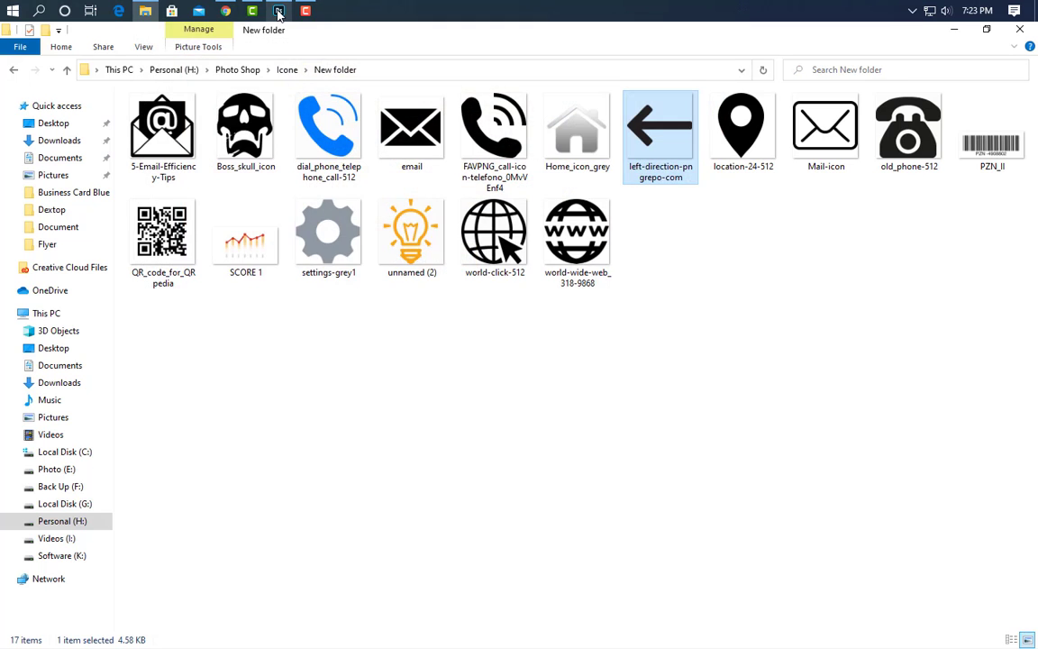
left_click(313, 99)
left_click_drag(280, 16, 338, 419)
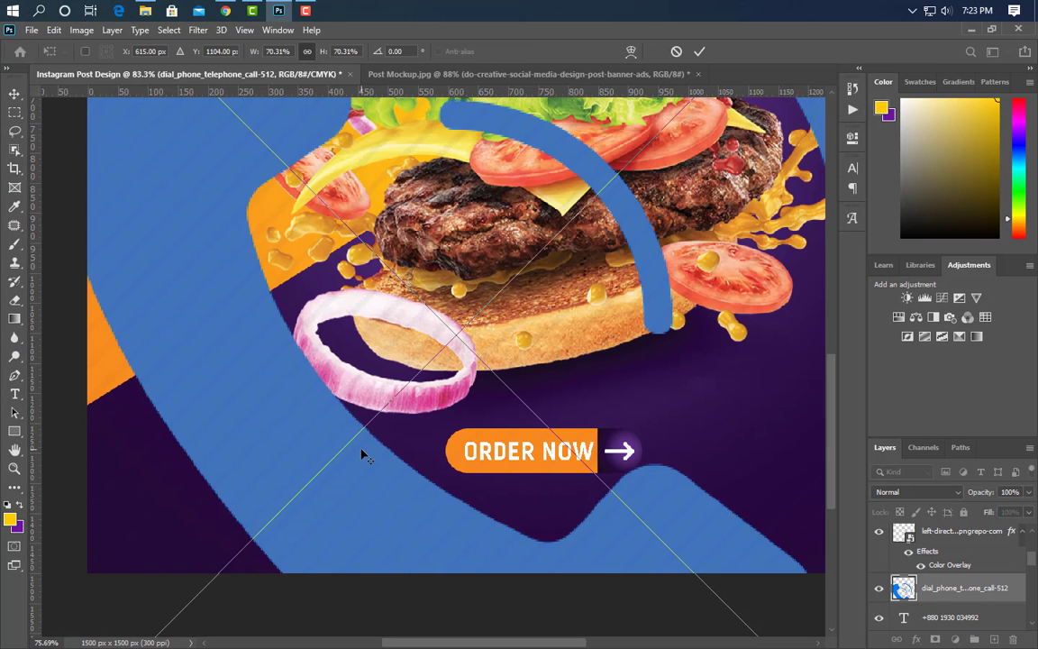
scroll(361, 454, "down", 4)
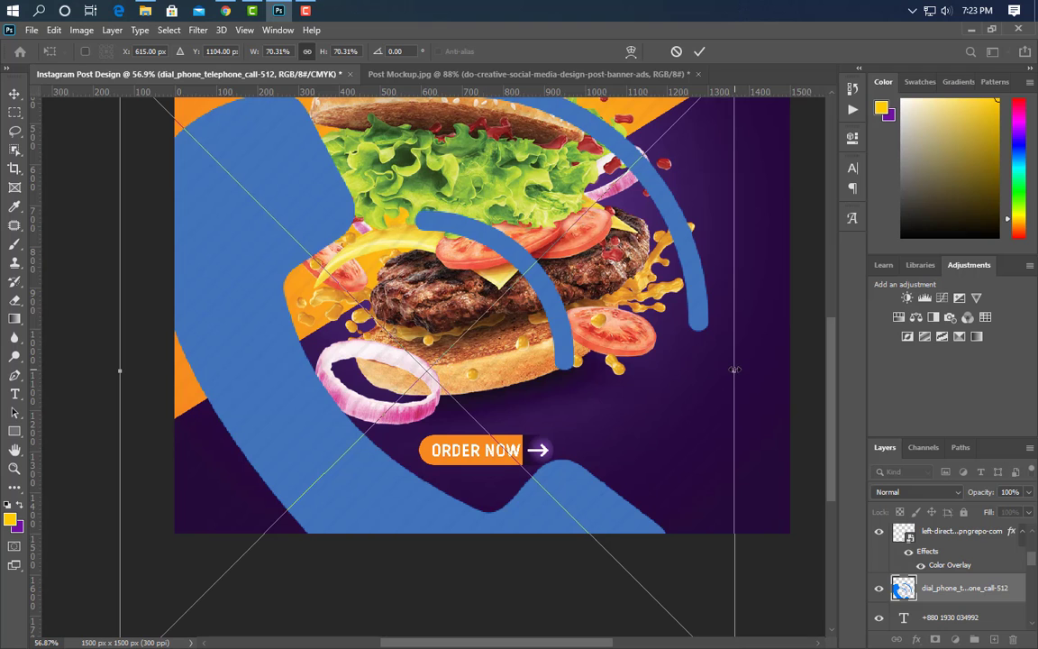
left_click_drag(735, 369, 149, 370)
scroll(208, 553, "up", 4)
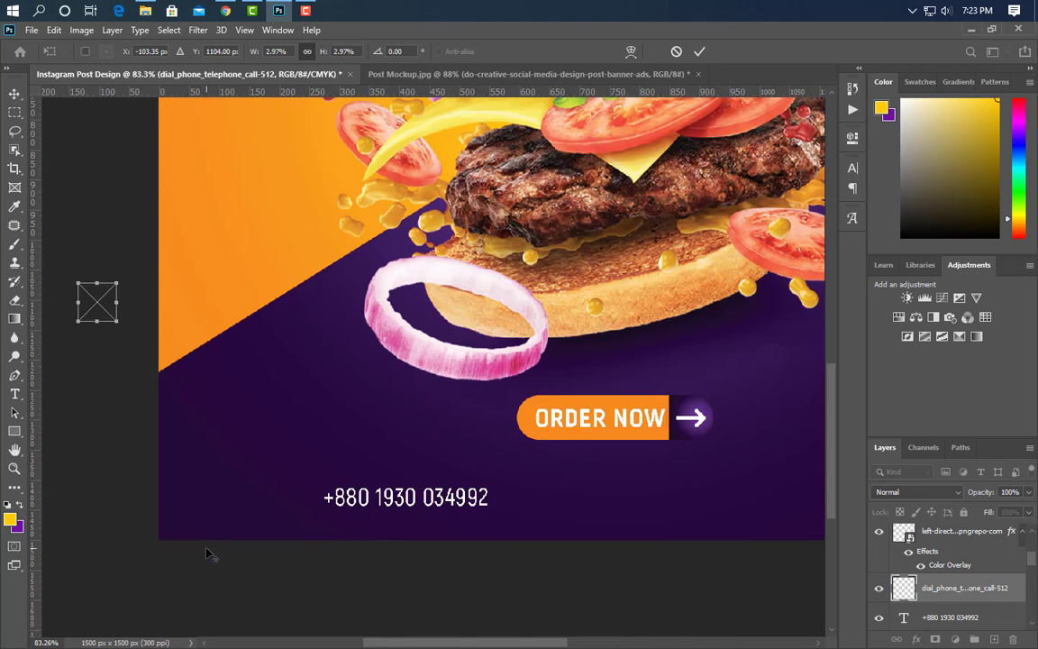
scroll(206, 550, "up", 3)
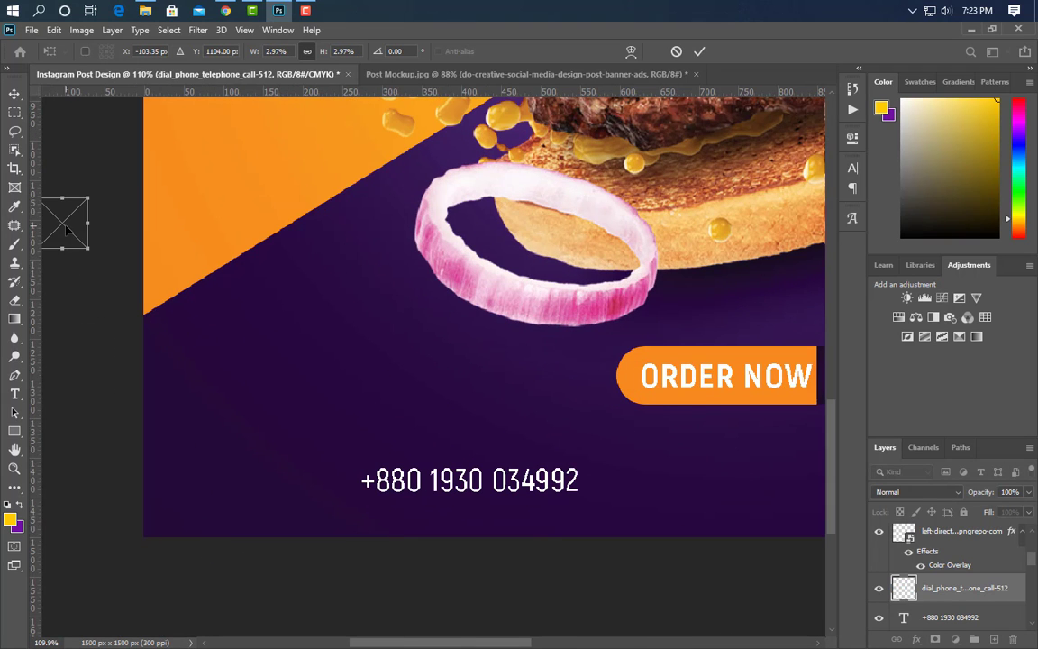
left_click_drag(66, 229, 327, 487)
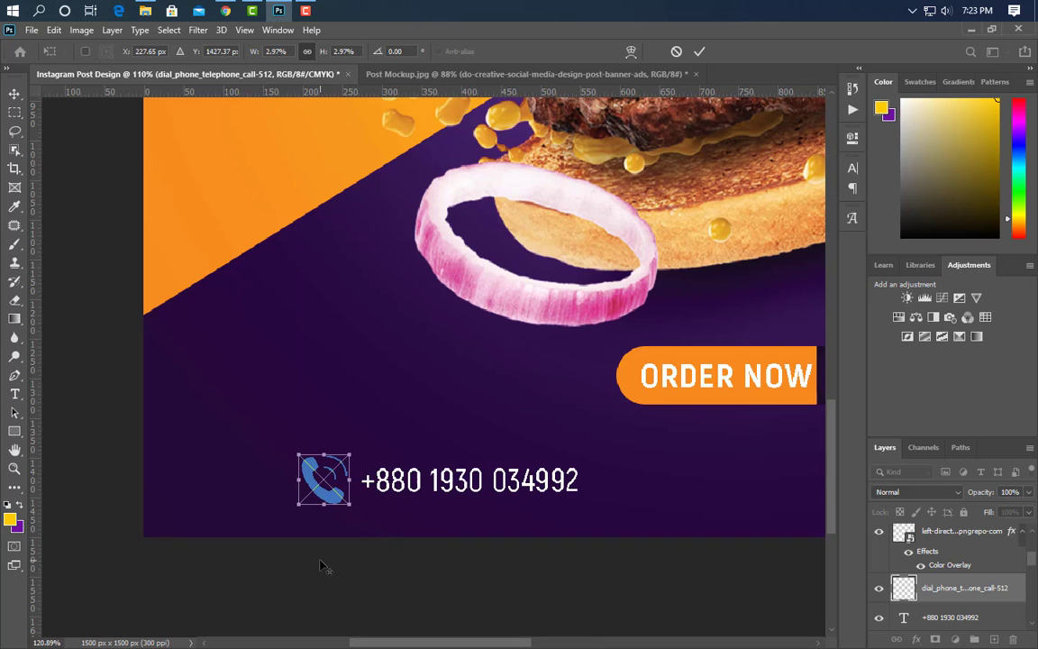
scroll(319, 566, "up", 6)
left_click_drag(268, 409, 307, 410)
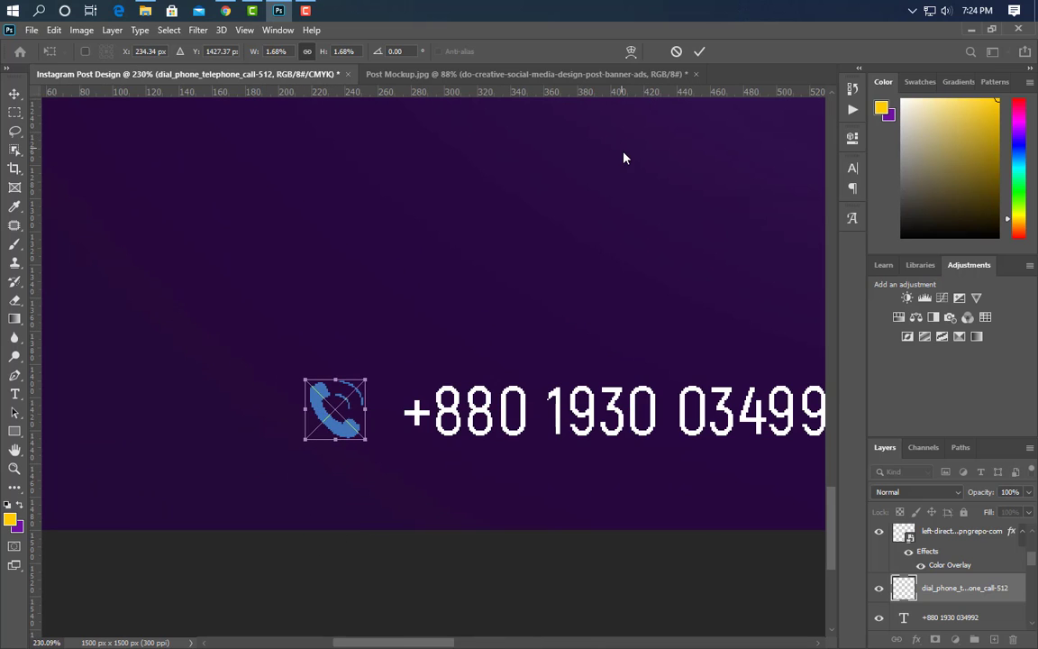
left_click(699, 52)
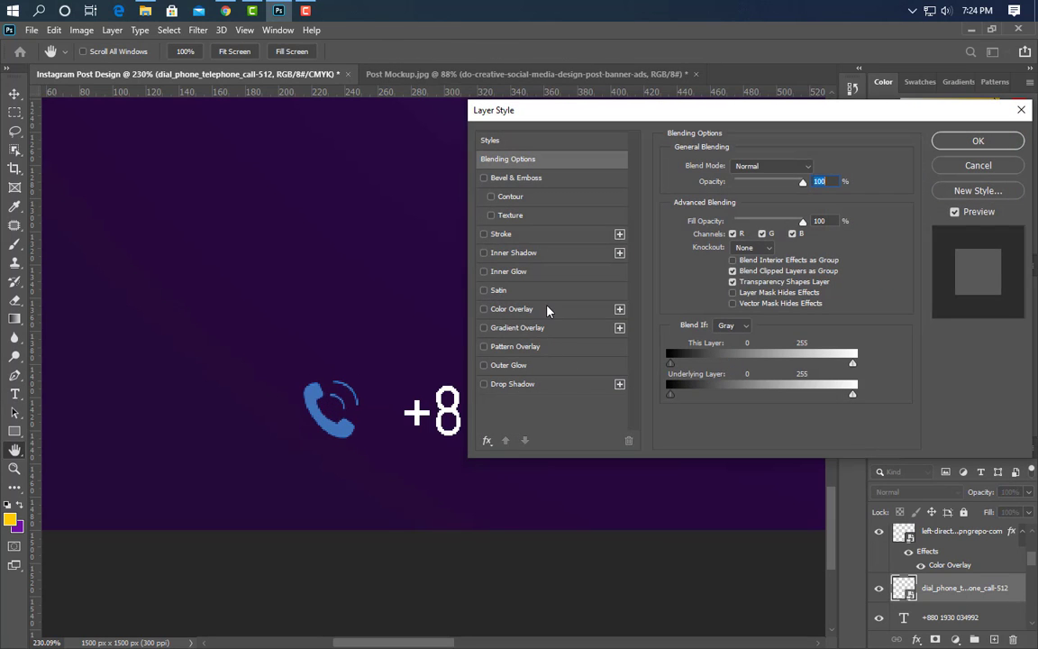
Give the phone icon a yellow #ffcc02 Color Overlay and select it with the number.
left_click(511, 309)
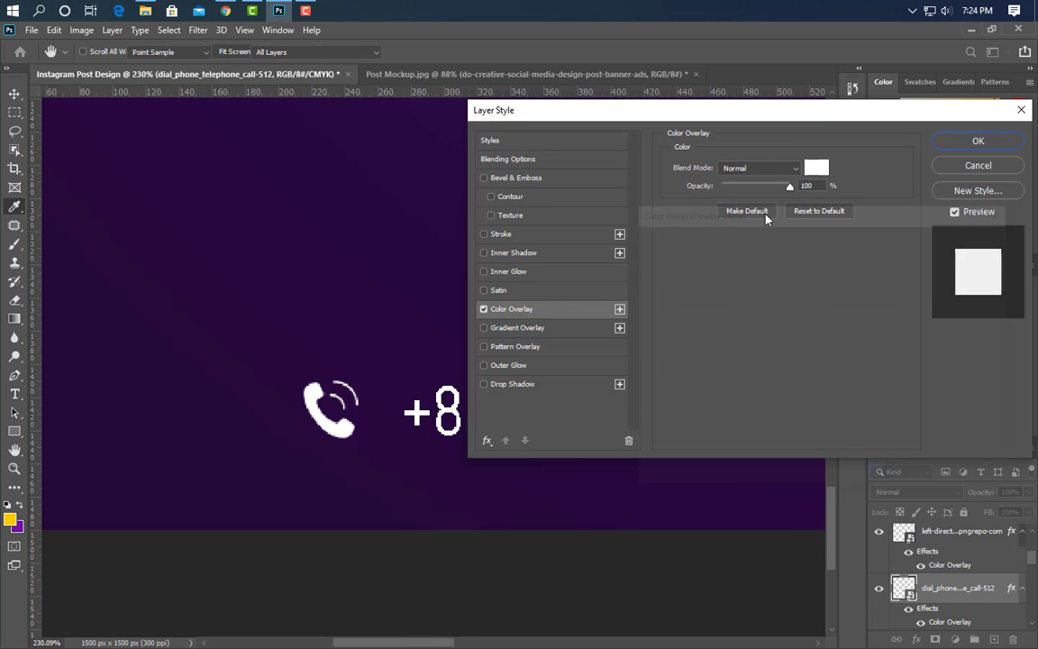
left_click(817, 168)
left_click(13, 518)
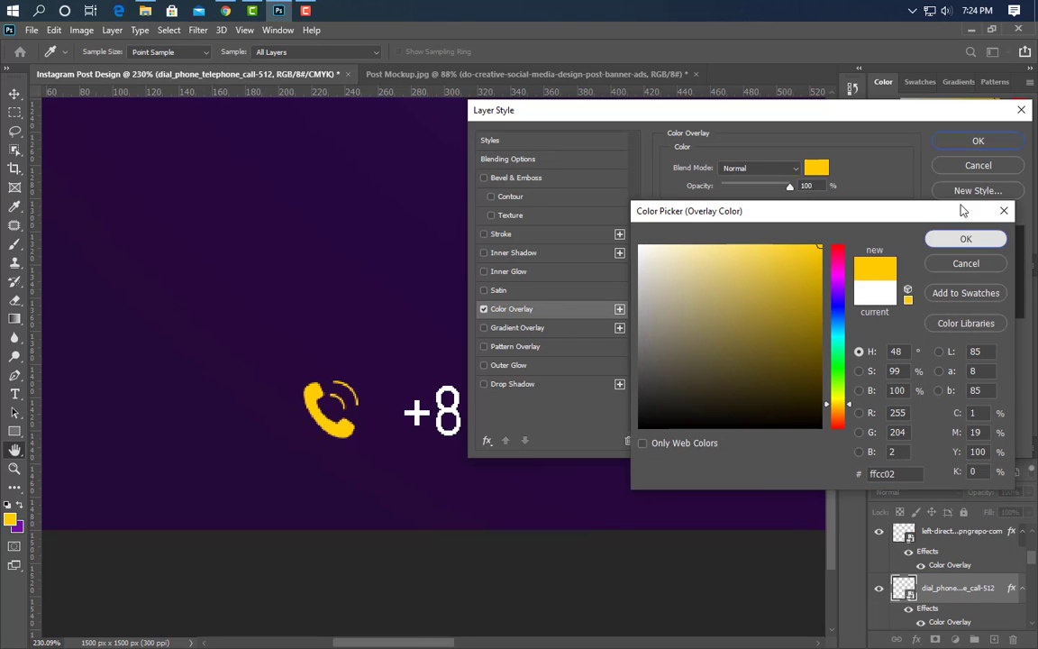
left_click(965, 238)
left_click(978, 140)
key("t")
scroll(183, 519, "down", 5)
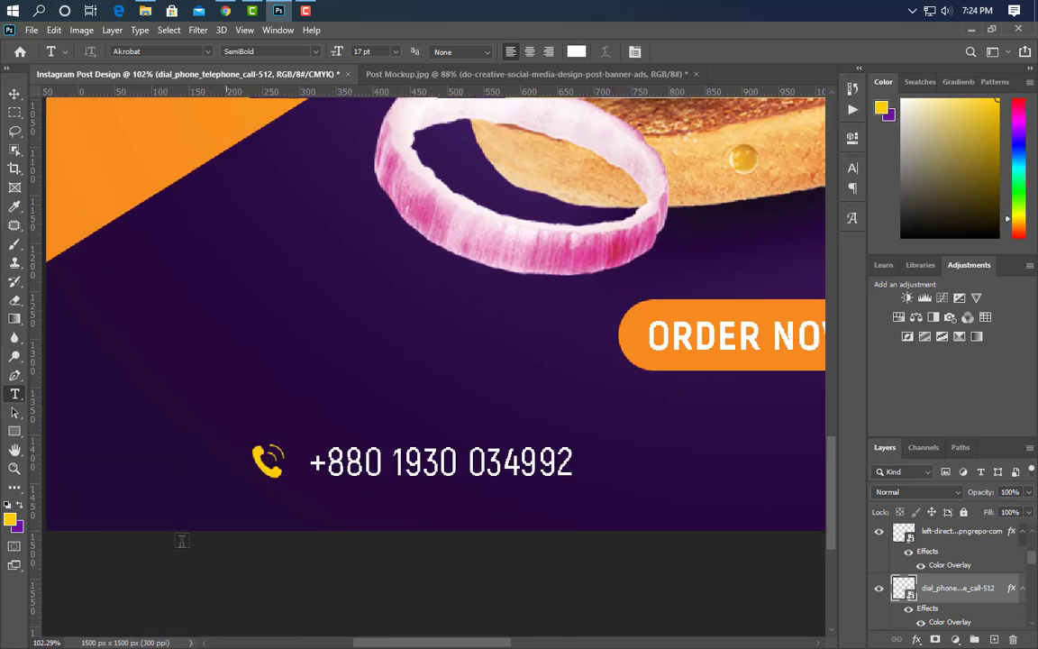
key("v")
scroll(971, 575, "down", 1)
left_click(955, 587, "shift")
Group the phone icon and number, nudge it left, and place a duplicate further right.
key("ctrl+g")
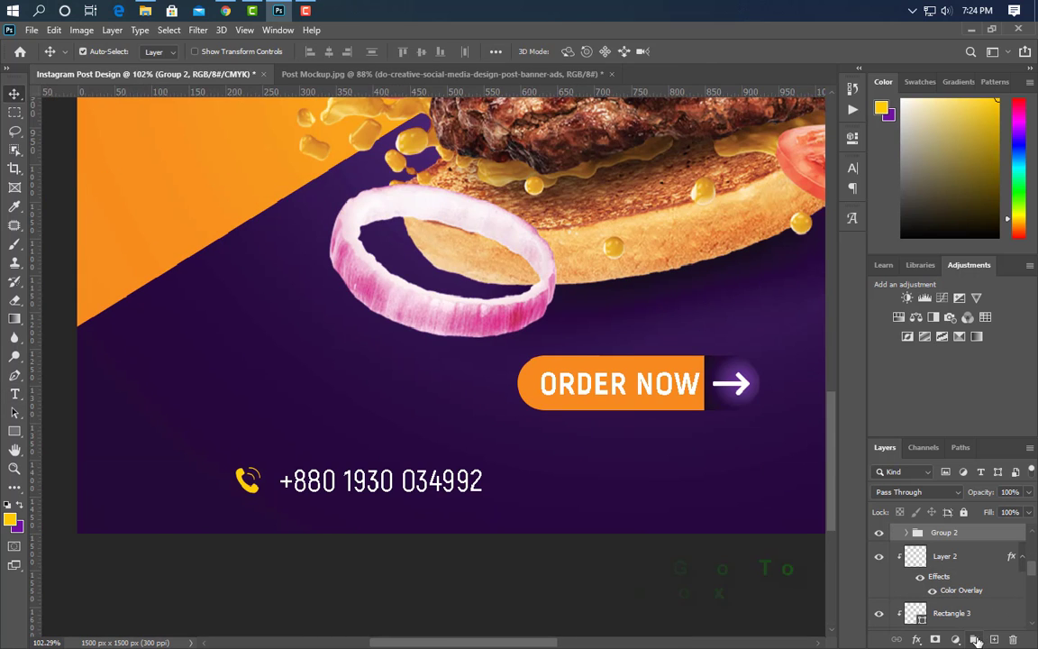
key("shift+Left")
key("shift+Left")
key("shift+Left")
key("shift+Left")
key("shift+Left")
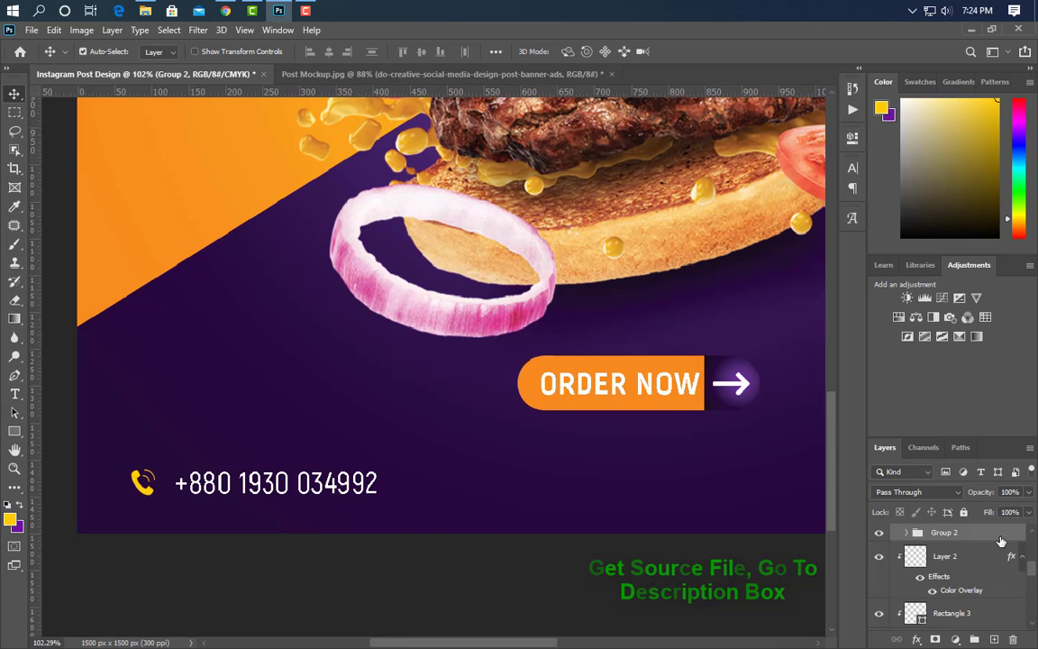
left_click_drag(1000, 540, 994, 639)
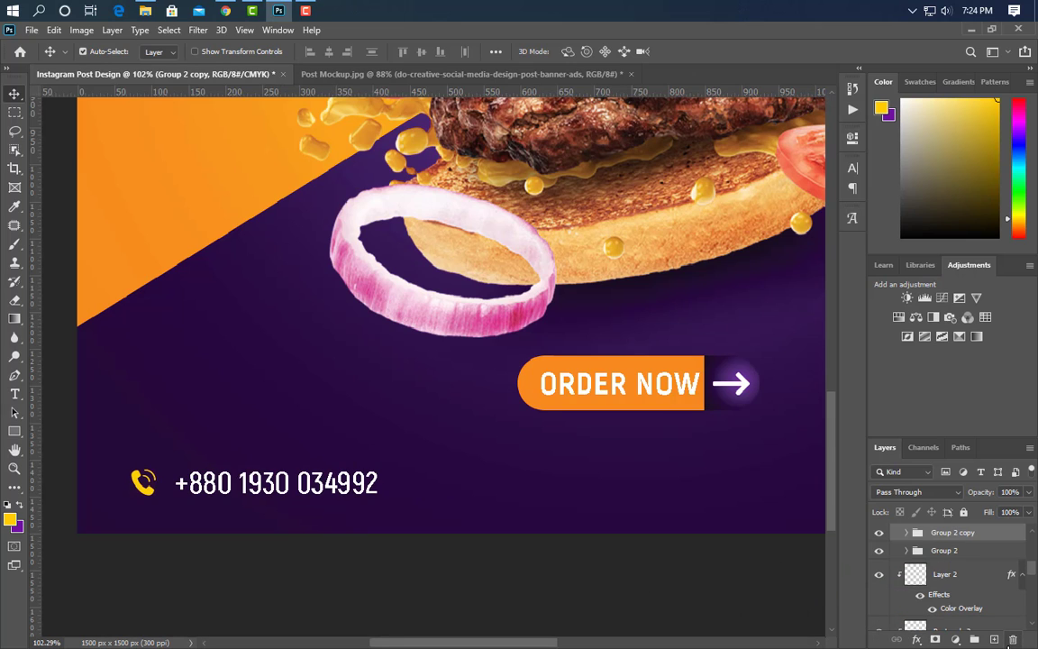
key("shift+Right")
key("shift+Right")
key("shift+Right")
key("shift+Right")
key("shift+Right")
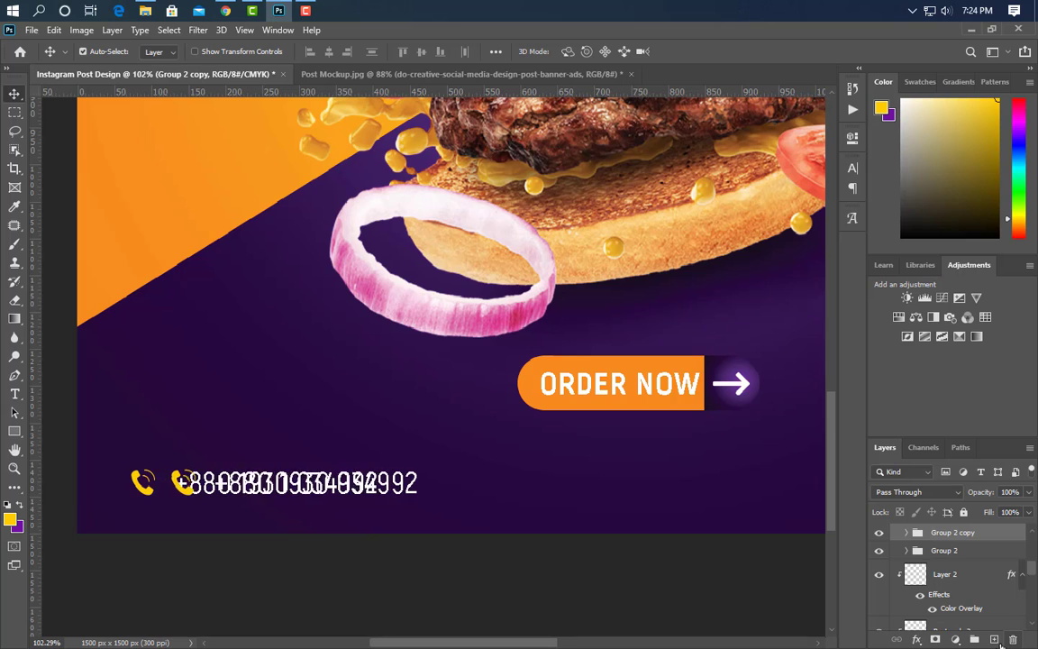
key("shift+Right")
key("shift+Right")
key("shift+Right")
key("shift+Right")
key("shift+Right")
key("shift+Right")
key("shift+Right")
key("shift+Right")
key("shift+Right")
key("shift+Right")
key("shift+Right")
key("shift+Right")
key("shift+Right")
key("shift+Right")
key("shift+Right")
key("shift+Right")
key("shift+Right")
key("shift+Right")
key("shift+Right")
key("shift+Right")
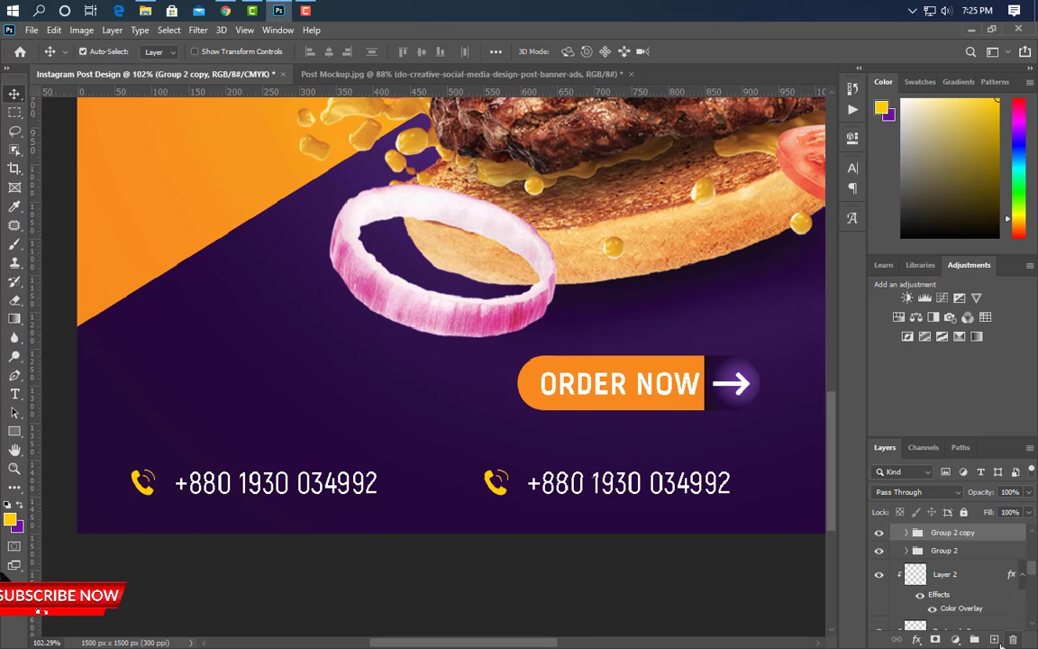
key("shift+Right")
key("shift+Right")
key("shift+Right")
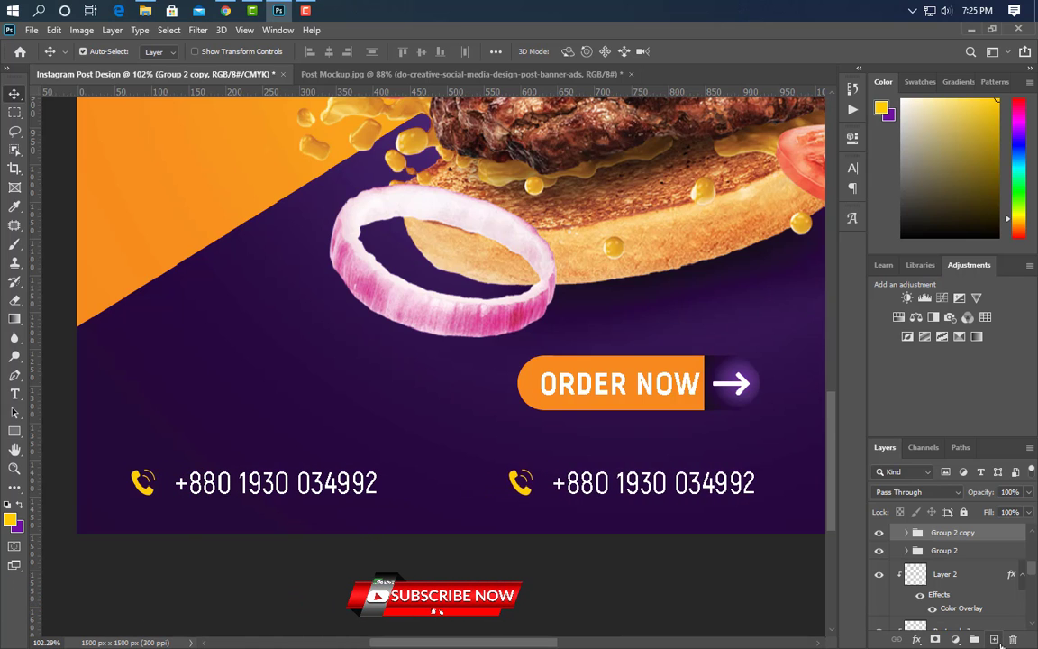
key("Right")
key("Right")
key("Right")
left_click(530, 499)
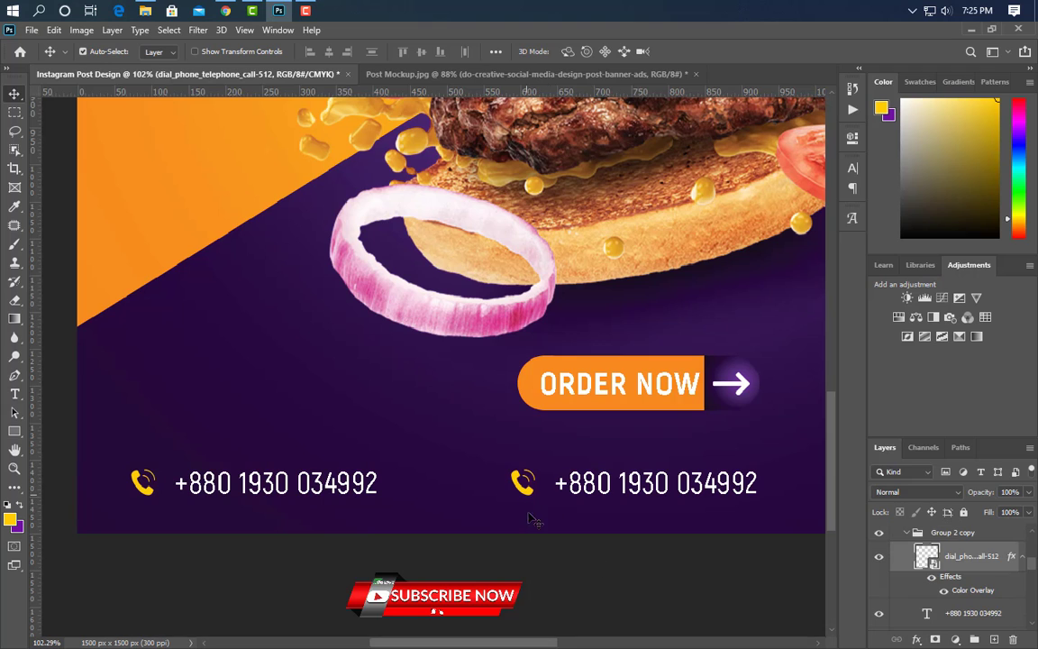
Place the envelope icon at 4.32% beside the right-hand number and add a yellow overlay.
left_click(273, 14)
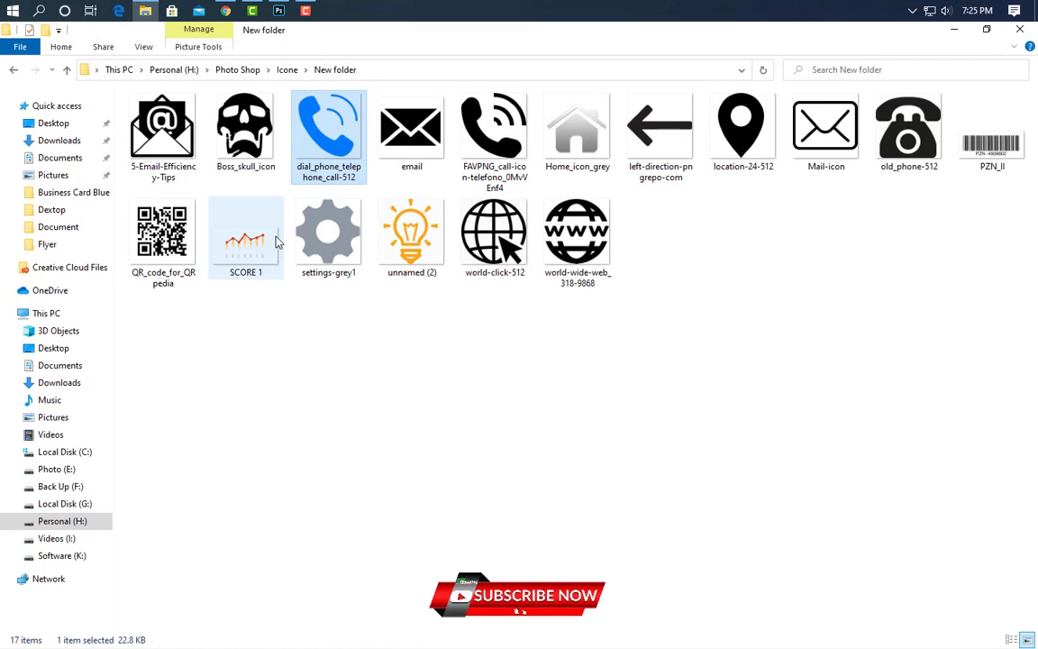
left_click(174, 146)
left_click_drag(176, 149, 786, 404)
left_click_drag(763, 320, 537, 387)
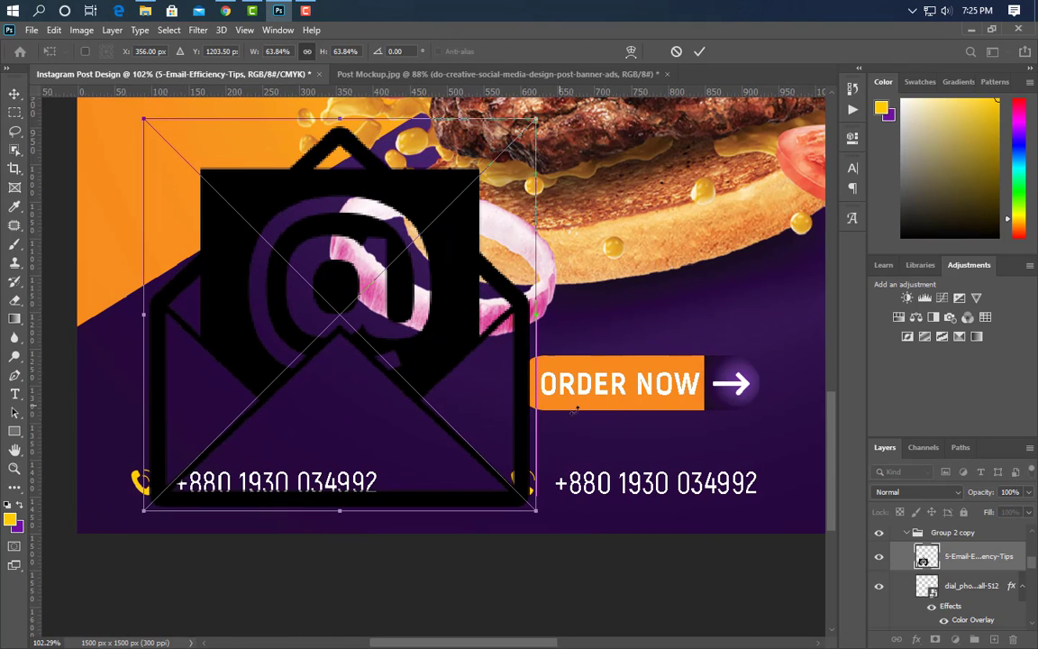
left_click_drag(135, 320, 507, 372)
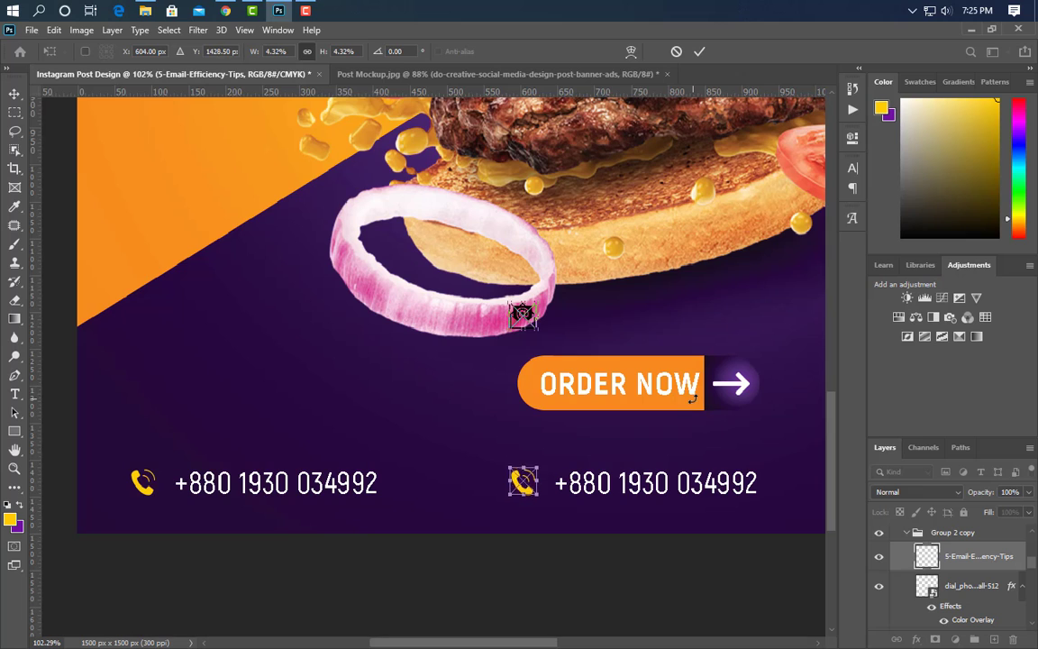
left_click(699, 51)
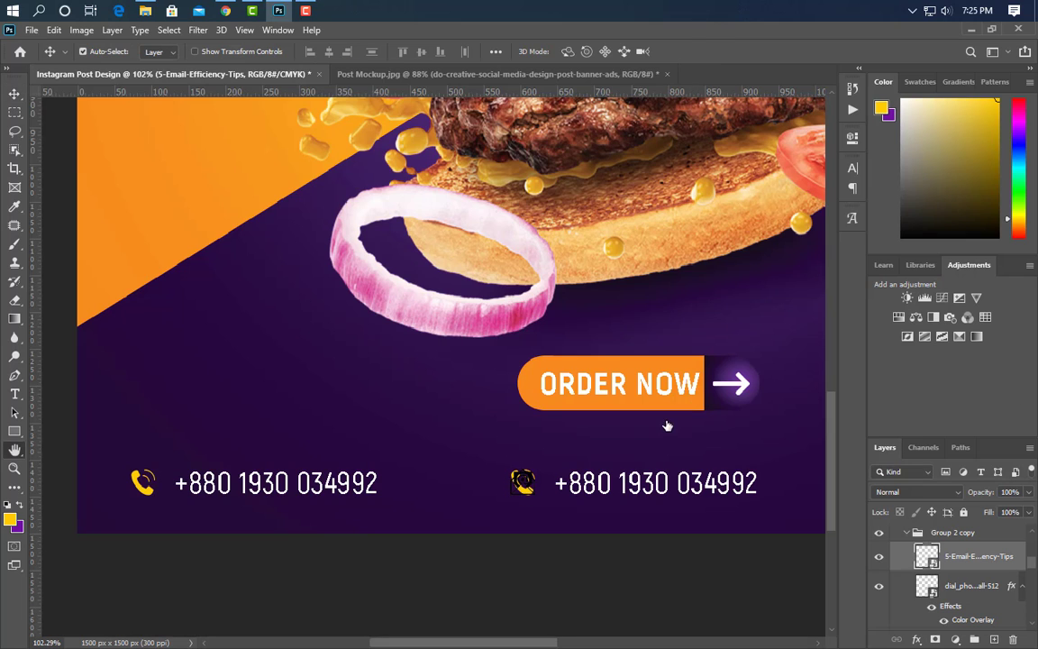
left_click(541, 309)
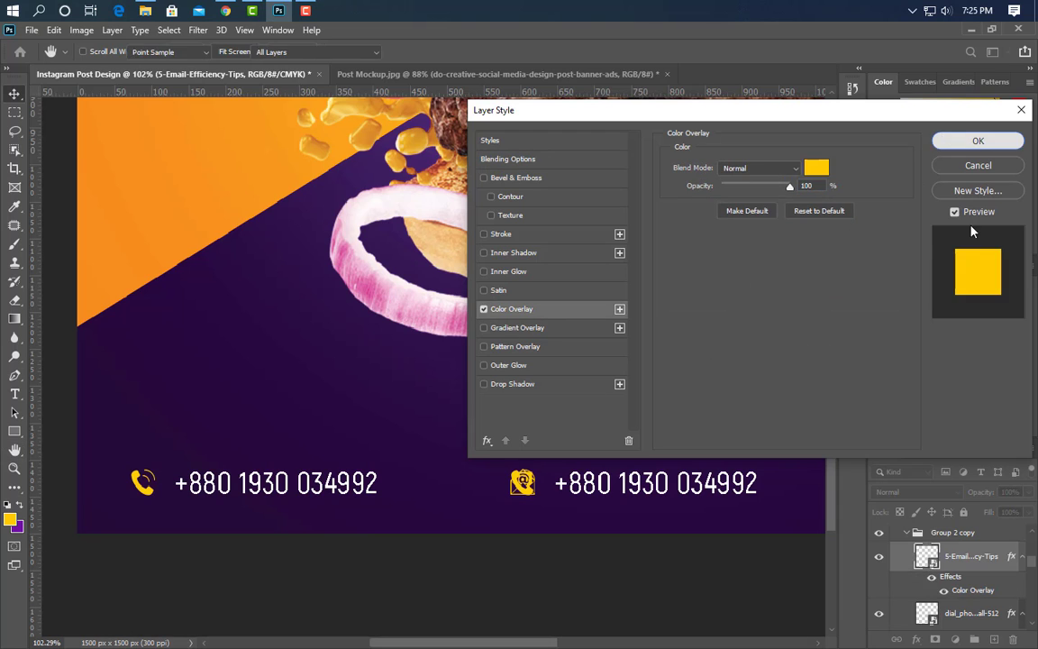
Apply the envelope's yellow overlay, delete the copied phone icon, and retype the text as the e-mail address.
left_click(978, 140)
left_click_drag(997, 601, 1013, 639)
left_click(14, 394)
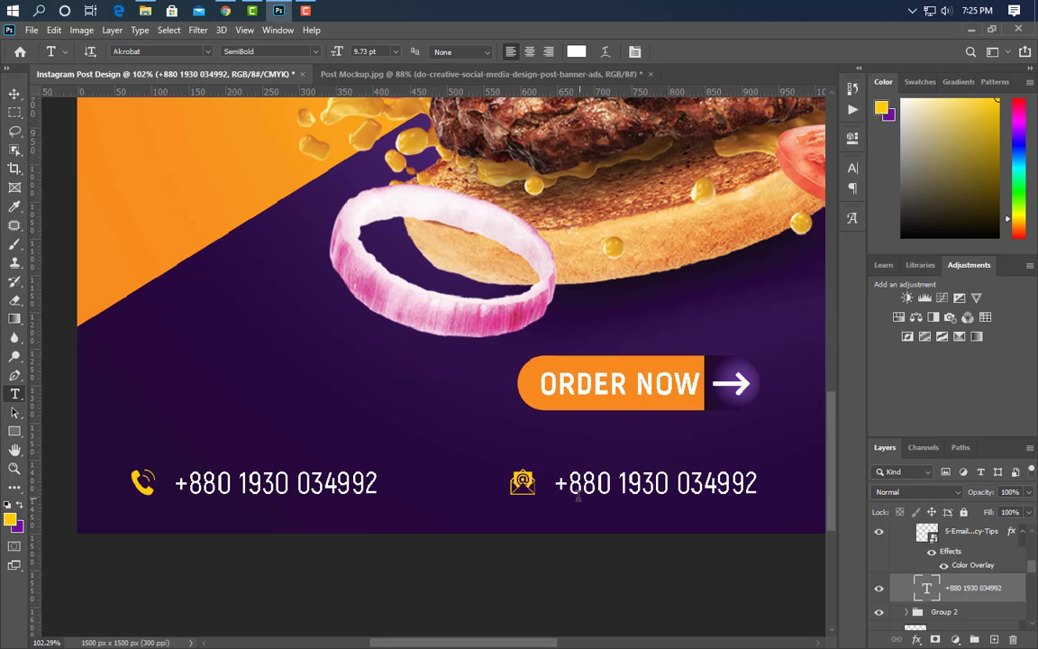
left_click_drag(554, 484, 767, 488)
type("example@gmail.com")
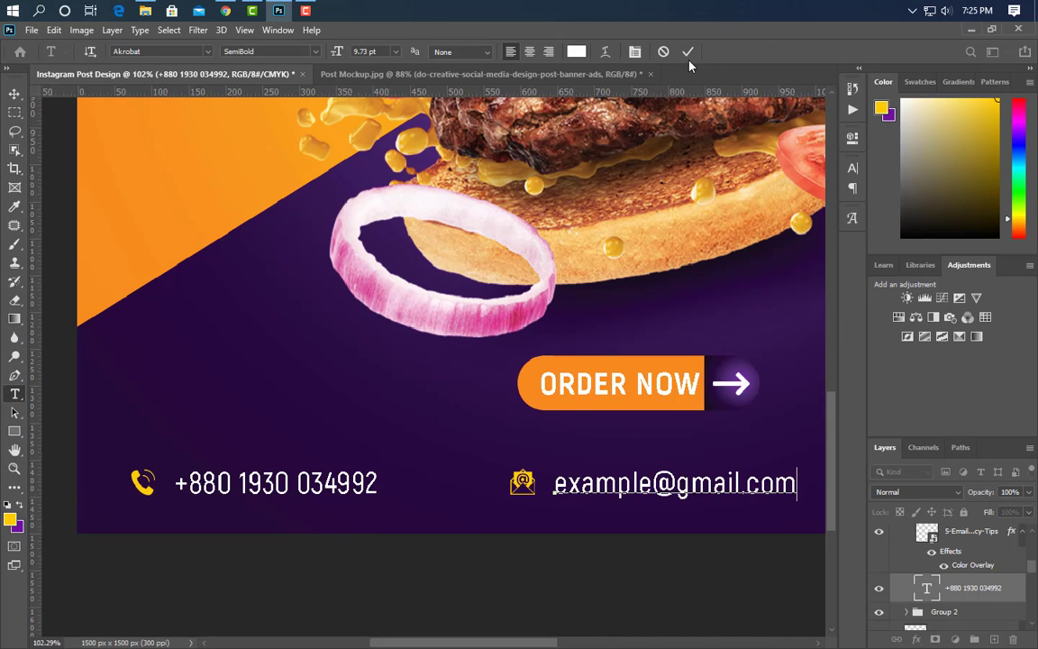
left_click(688, 53)
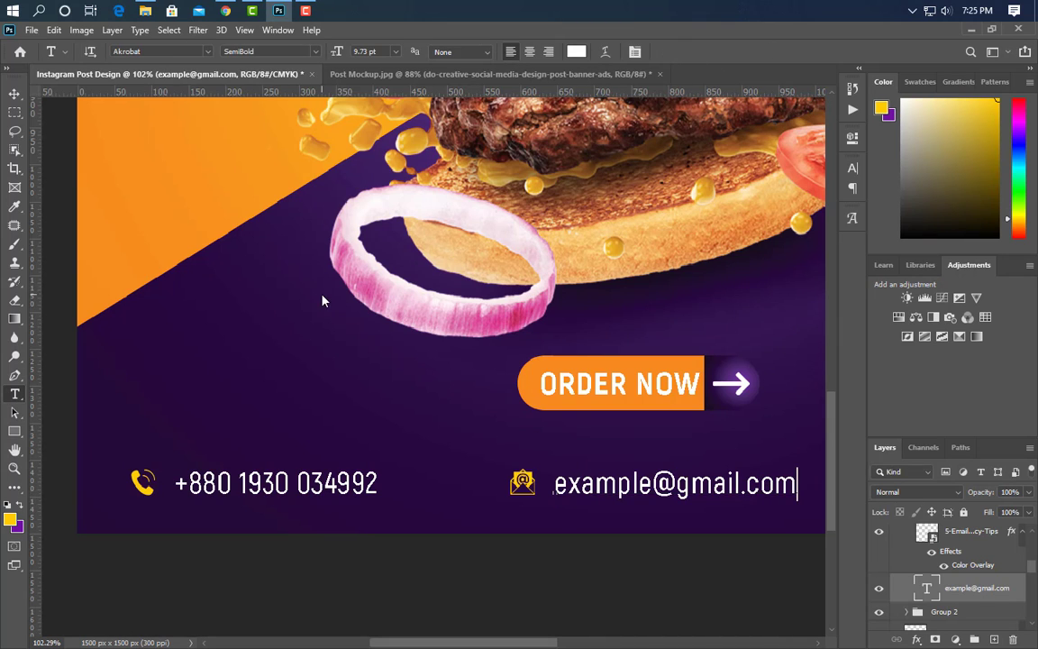
scroll(188, 399, "down", 3)
left_click_drag(504, 643, 544, 644)
scroll(909, 590, "up", 2)
Duplicate the e-mail contact group and nudge the copy to the right.
left_click(907, 568)
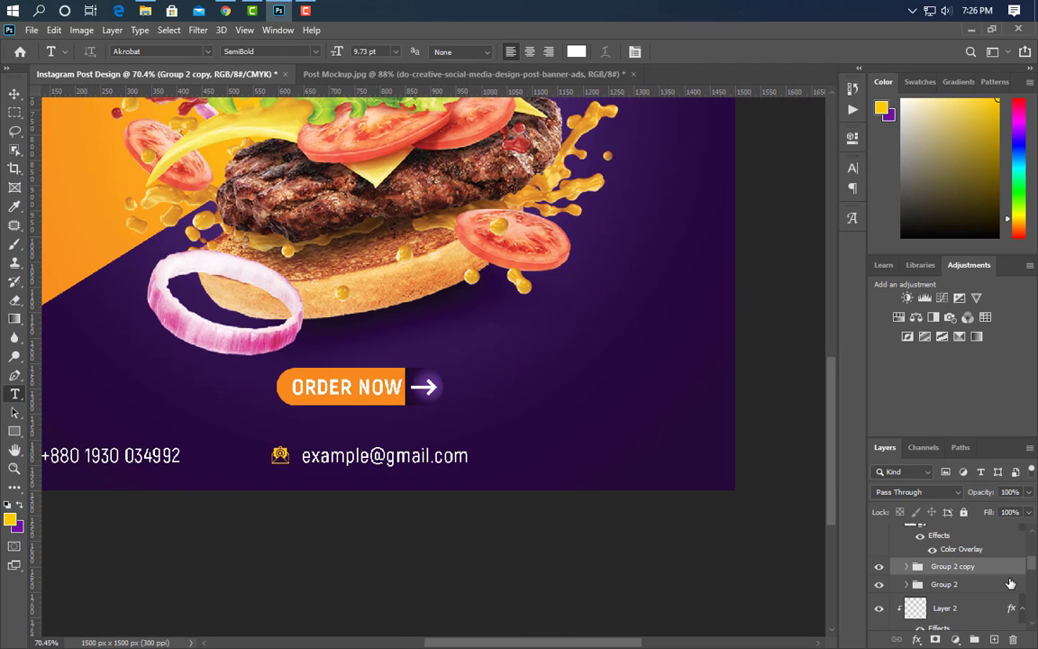
key("ctrl+j")
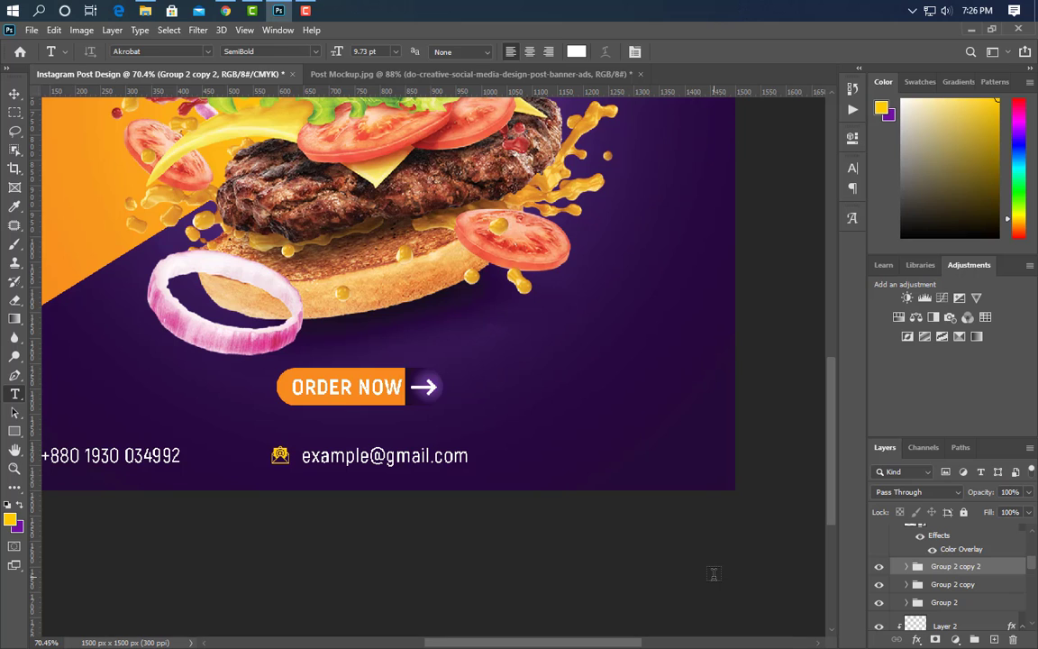
left_click(14, 94)
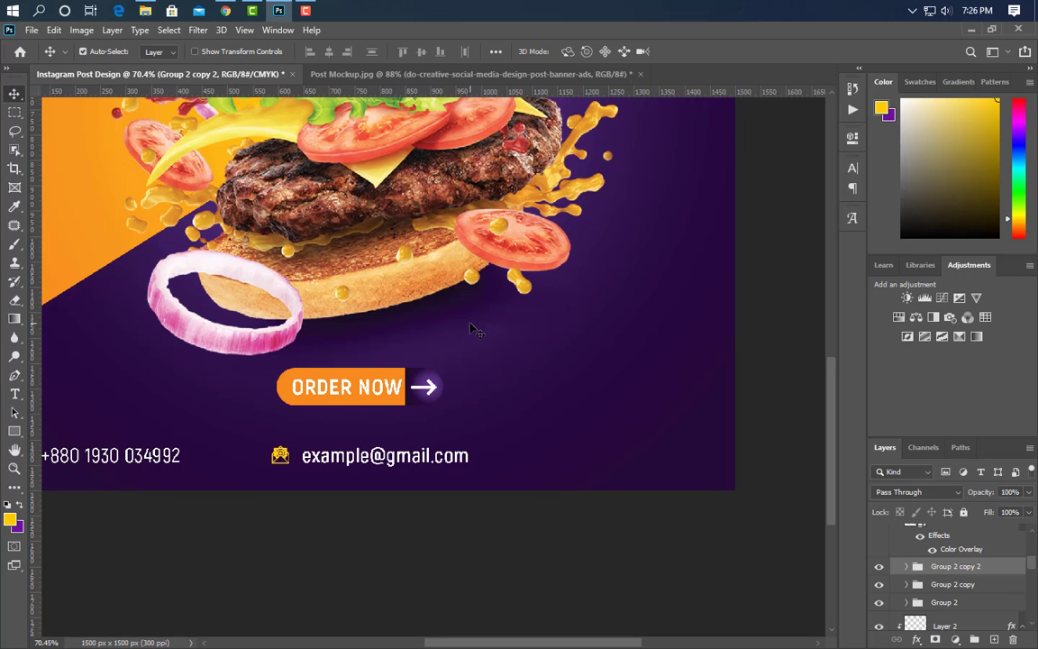
key("shift+Right")
key("shift+Right")
key("shift+Right")
key("shift+Right")
key("shift+Right")
key("shift+Right")
key("shift+Right")
key("shift+Right")
key("shift+Right")
key("shift+Right")
key("shift+Right")
key("shift+Right")
key("shift+Right")
key("shift+Right")
key("shift+Right")
key("shift+Right")
key("shift+Right")
key("shift+Right")
key("shift+Right")
key("shift+Right")
key("shift+Right")
key("shift+Right")
key("shift+Right")
key("shift+Right")
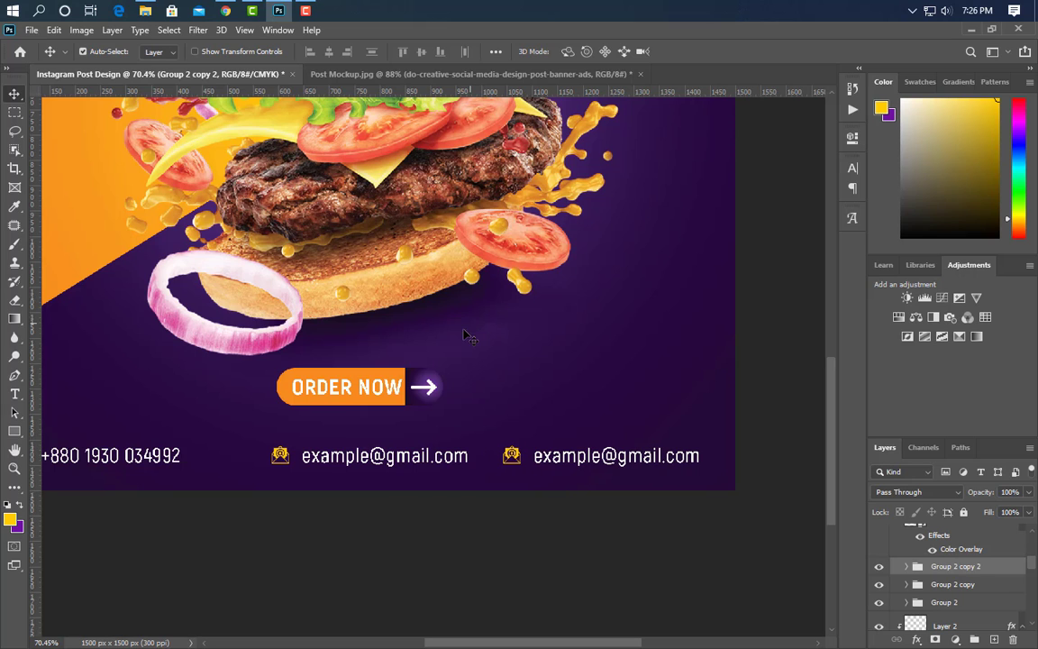
Place the location-24-512 pin icon into the third contact line.
left_click(510, 460)
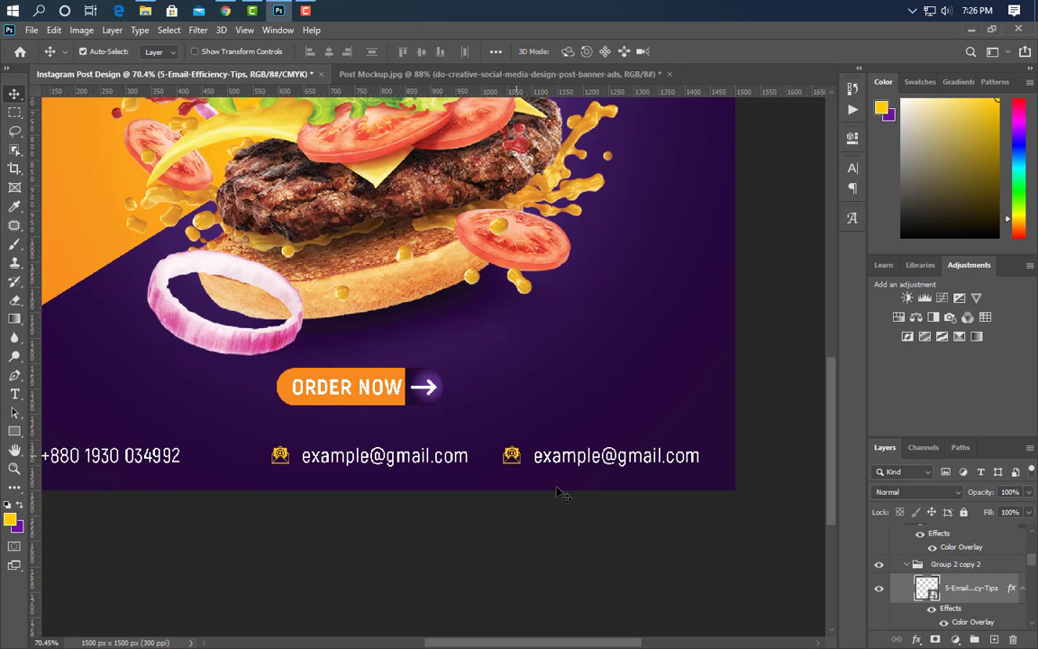
left_click(287, 11)
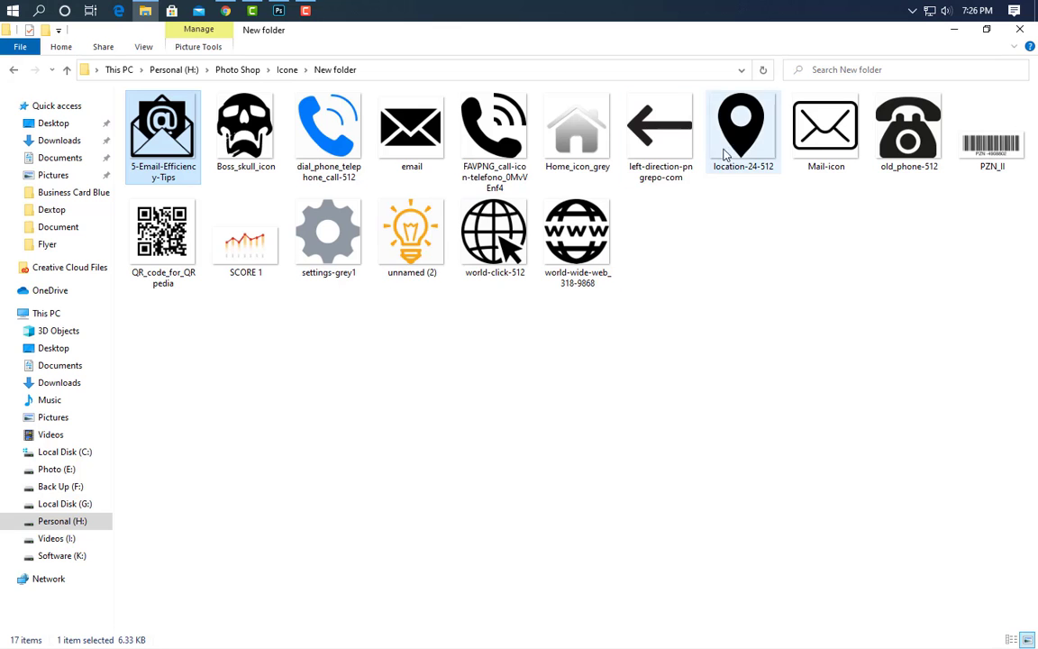
left_click_drag(730, 153, 577, 455)
left_click_drag(768, 317, 517, 393)
Shrink the location pin to icon size and move it down into the contact row.
scroll(389, 519, "down", 5)
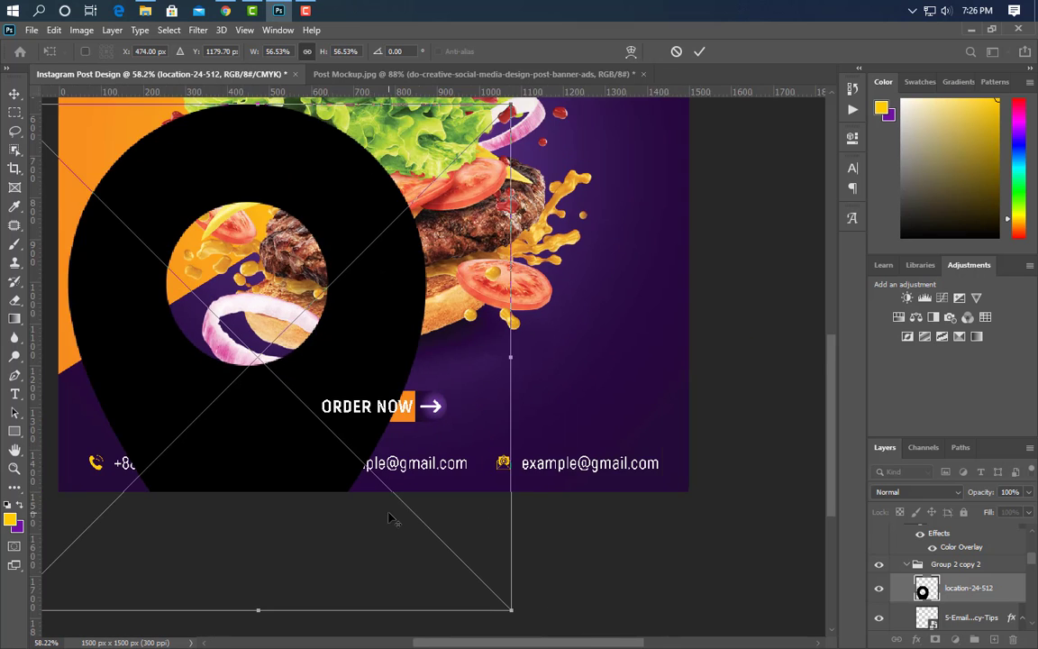
left_click_drag(154, 507, 517, 557)
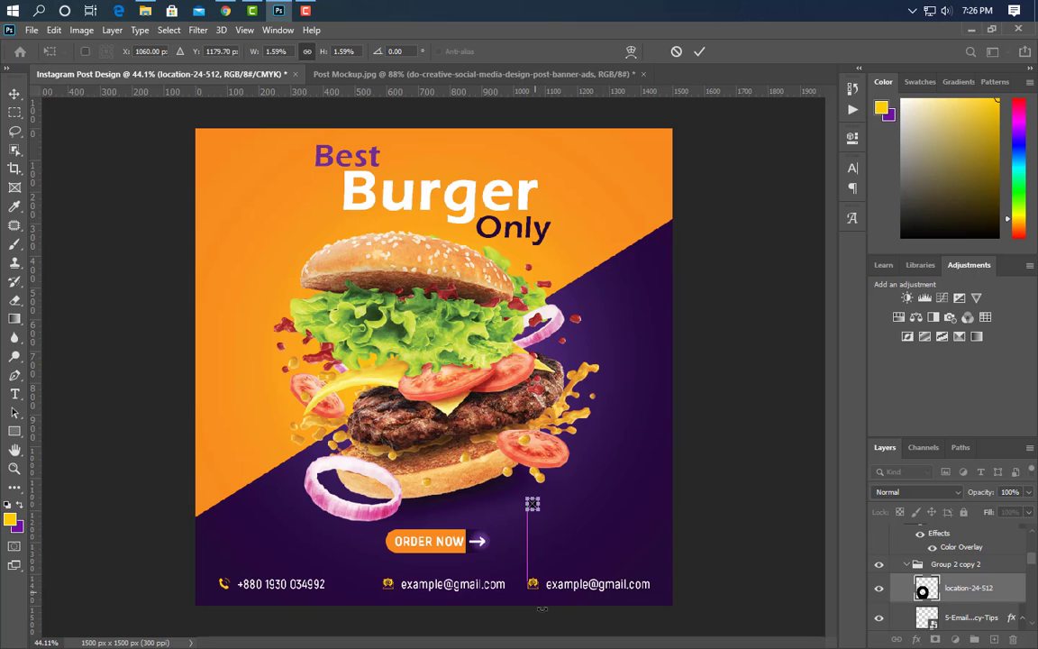
scroll(530, 577, "up", 8)
key("Down")
key("Down")
key("Down")
key("Down")
key("Down")
key("Down")
key("Down")
key("Down")
key("Down")
key("Down")
key("Down")
key("Down")
key("Down")
key("Down")
key("Down")
key("Down")
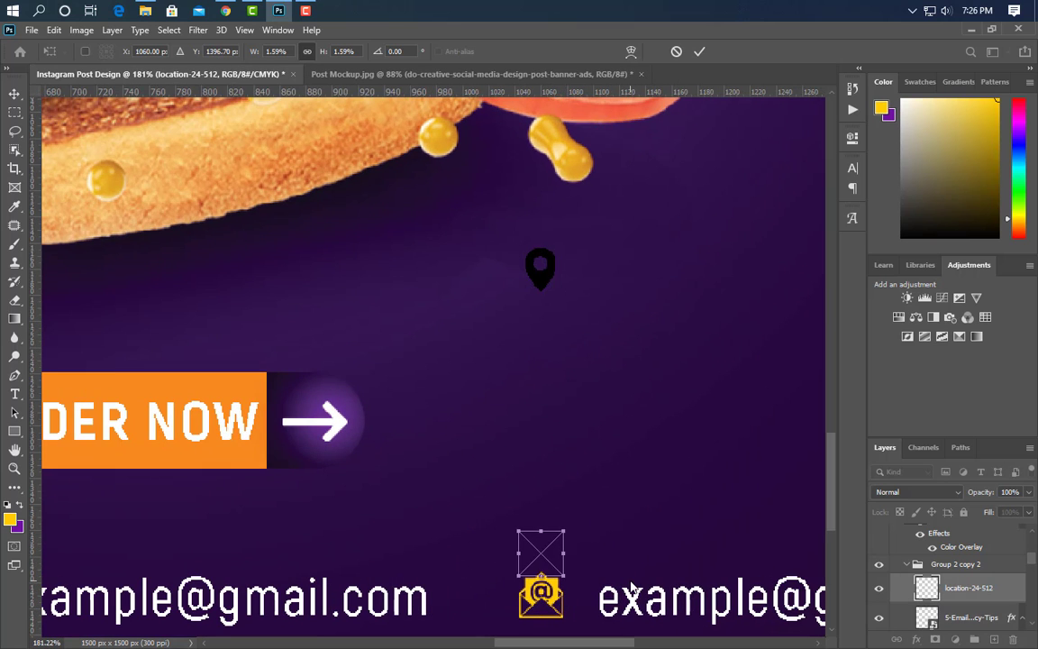
key("Down")
key("Down")
key("Down")
key("Down")
key("Down")
key("Down")
key("Down")
key("Down")
key("Down")
key("Down")
key("Down")
key("Down")
key("Down")
key("Down")
key("Down")
key("Down")
key("Down")
key("Down")
key("Down")
key("Down")
key("Down")
key("Down")
key("Down")
key("Down")
key("Down")
key("Down")
key("Down")
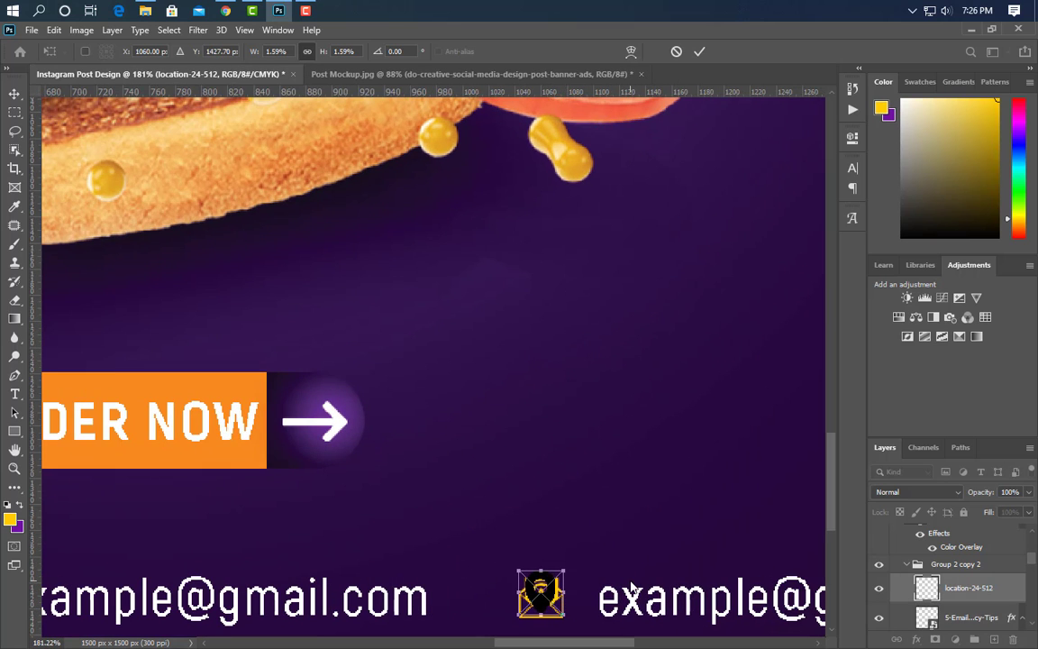
left_click(700, 51)
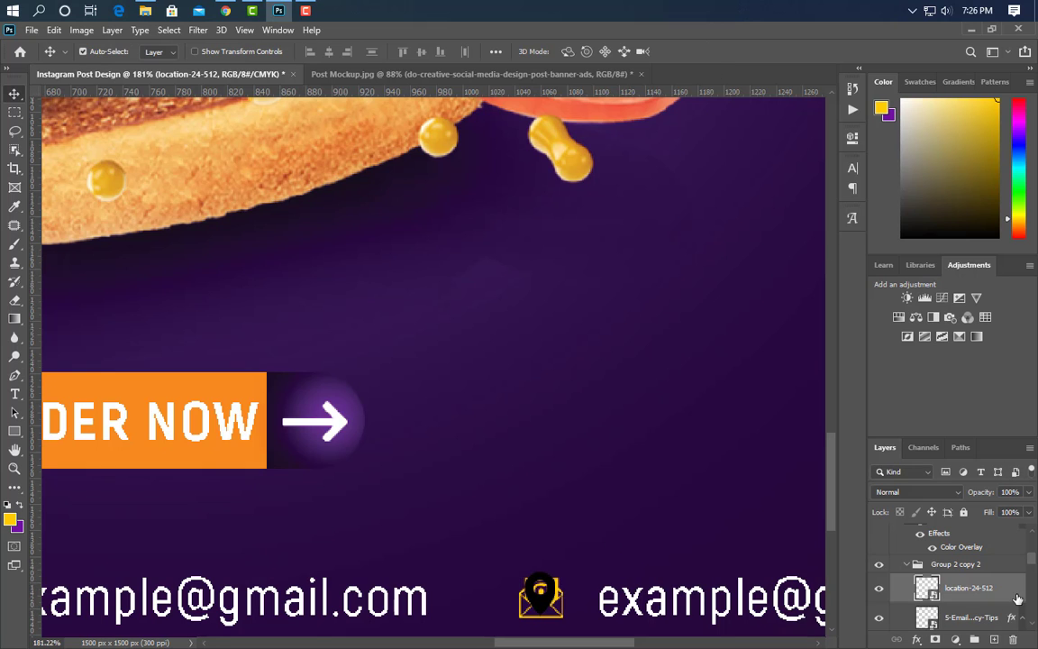
Give the pin a yellow Color Overlay and delete the leftover 5-Email envelope layer.
left_click(527, 309)
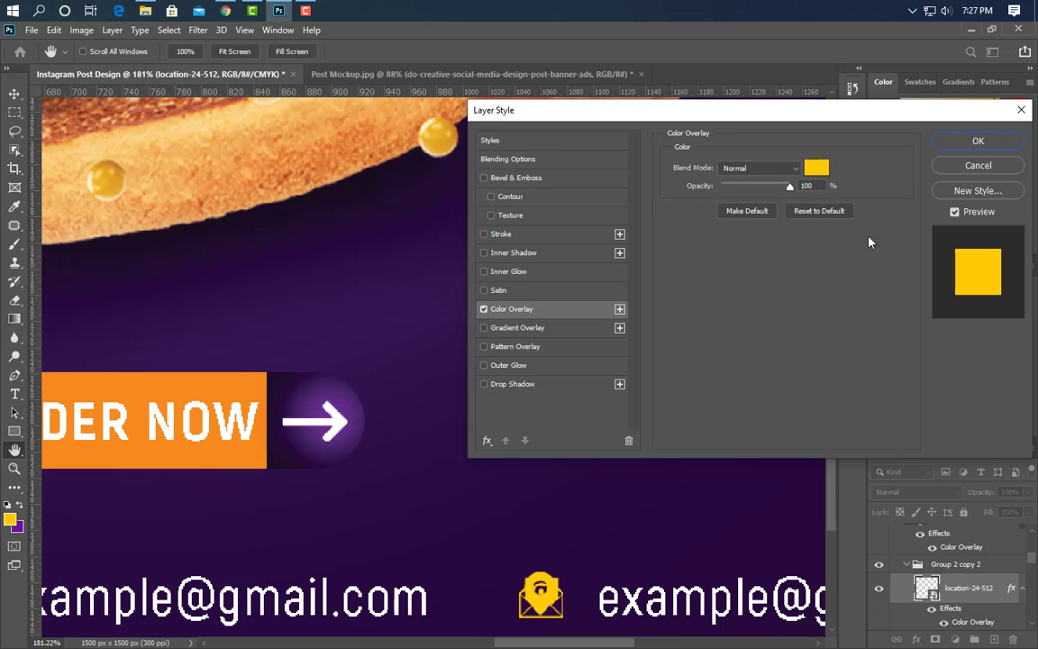
left_click(978, 141)
scroll(980, 613, "down", 1)
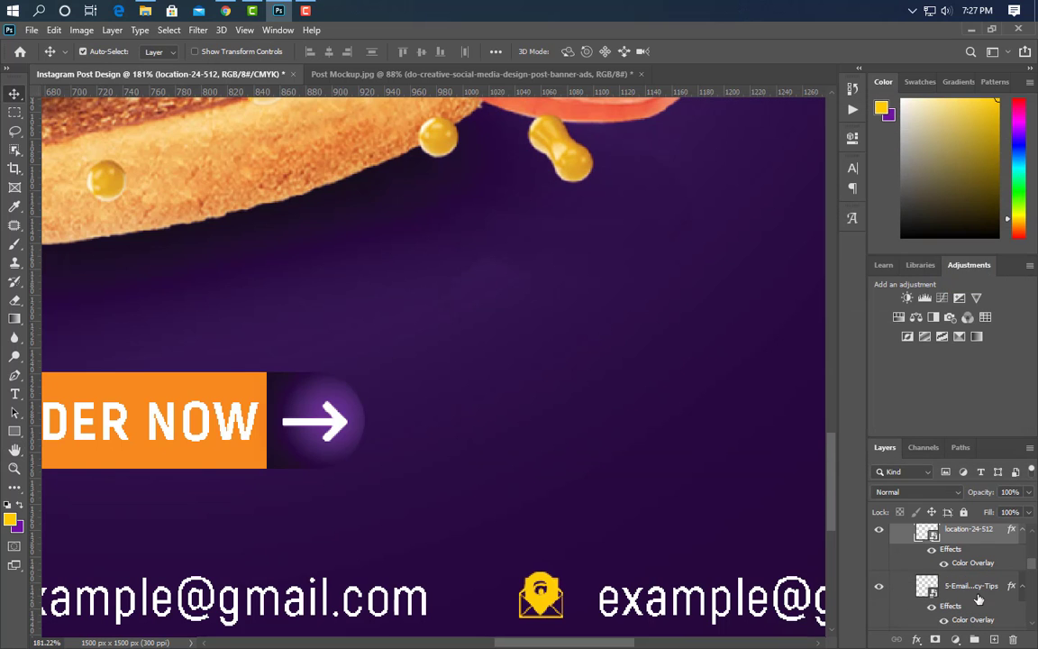
left_click(982, 592)
left_click_drag(1001, 592, 1014, 640)
Replace the third contact line's e-mail text with the shop's street address.
scroll(441, 463, "down", 1)
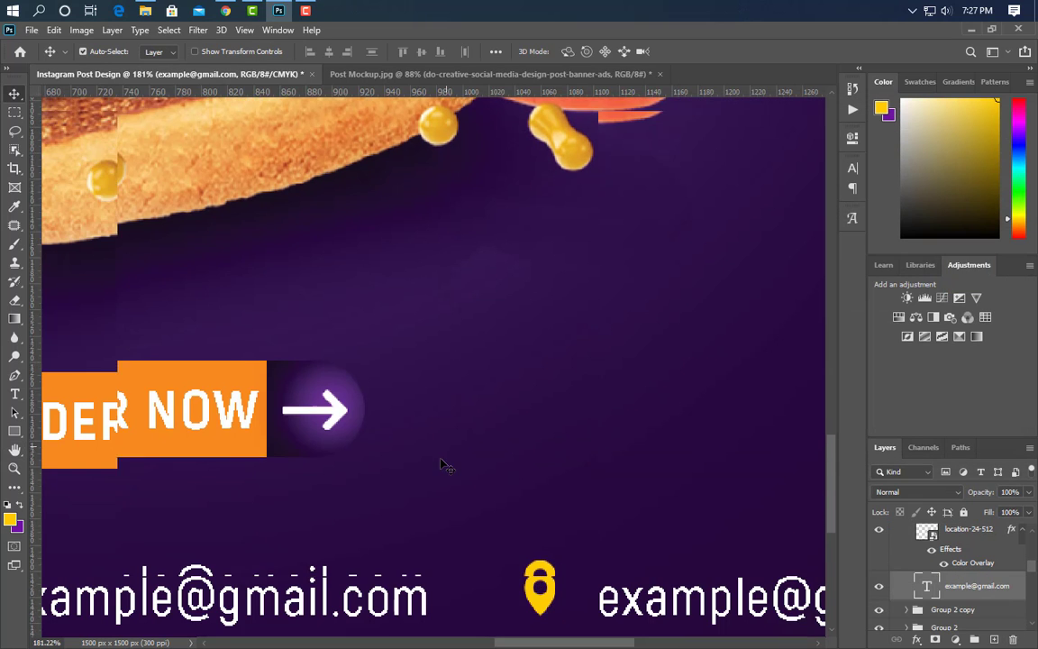
left_click_drag(566, 644, 647, 643)
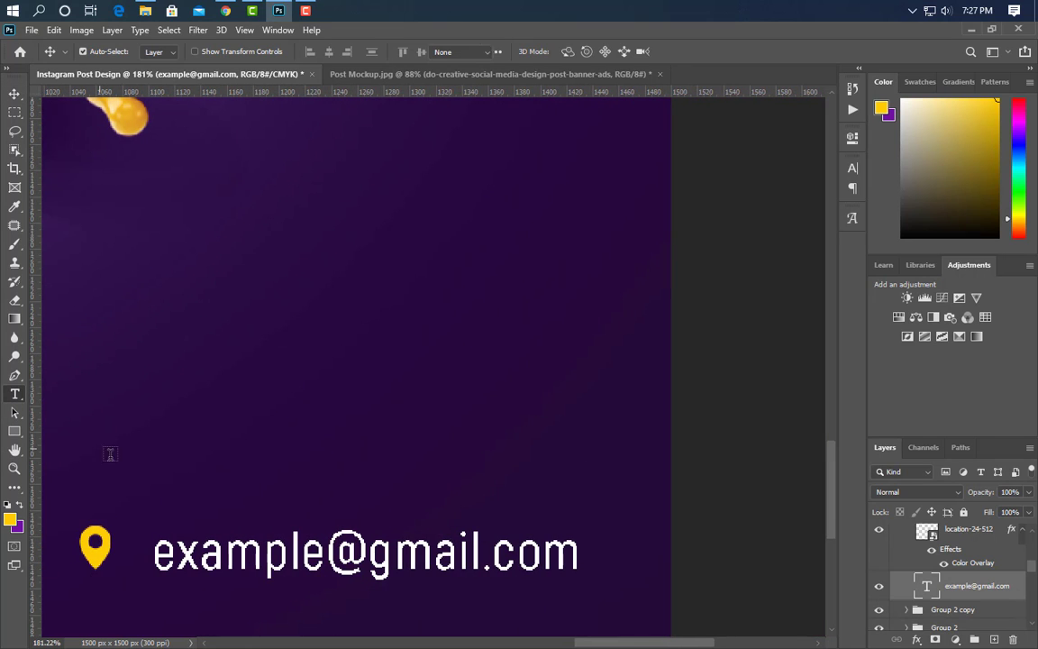
left_click(15, 393)
left_click_drag(150, 554, 621, 556)
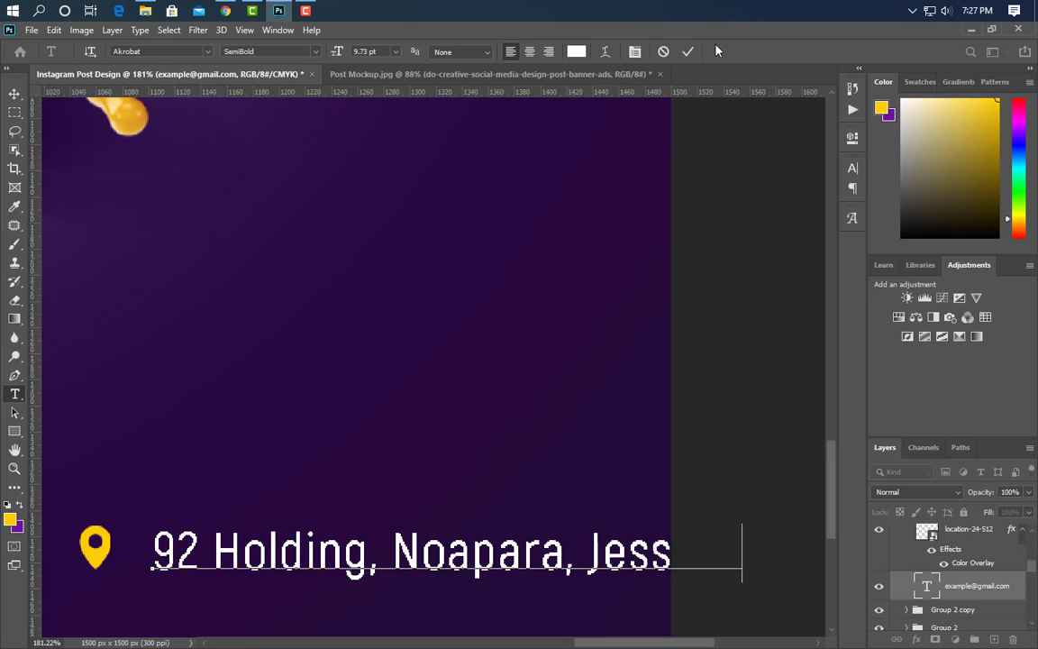
left_click(688, 51)
Scale the three contact groups together to about 88% so the row fits the bottom edge.
scroll(691, 439, "down", 10)
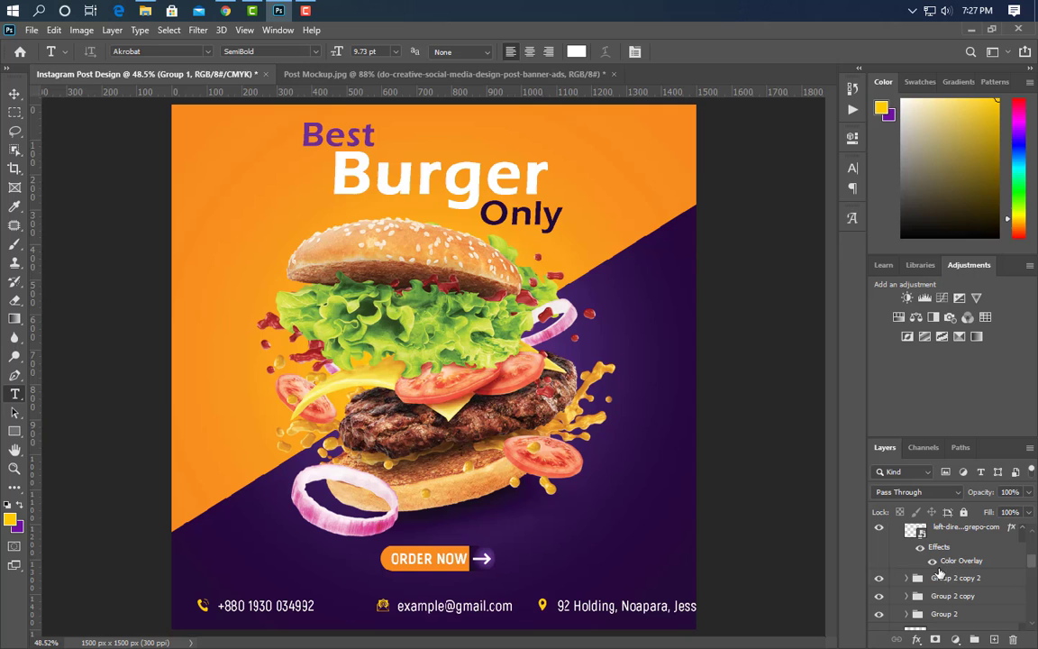
left_click(943, 578)
left_click(947, 595, "shift")
left_click(949, 614, "shift")
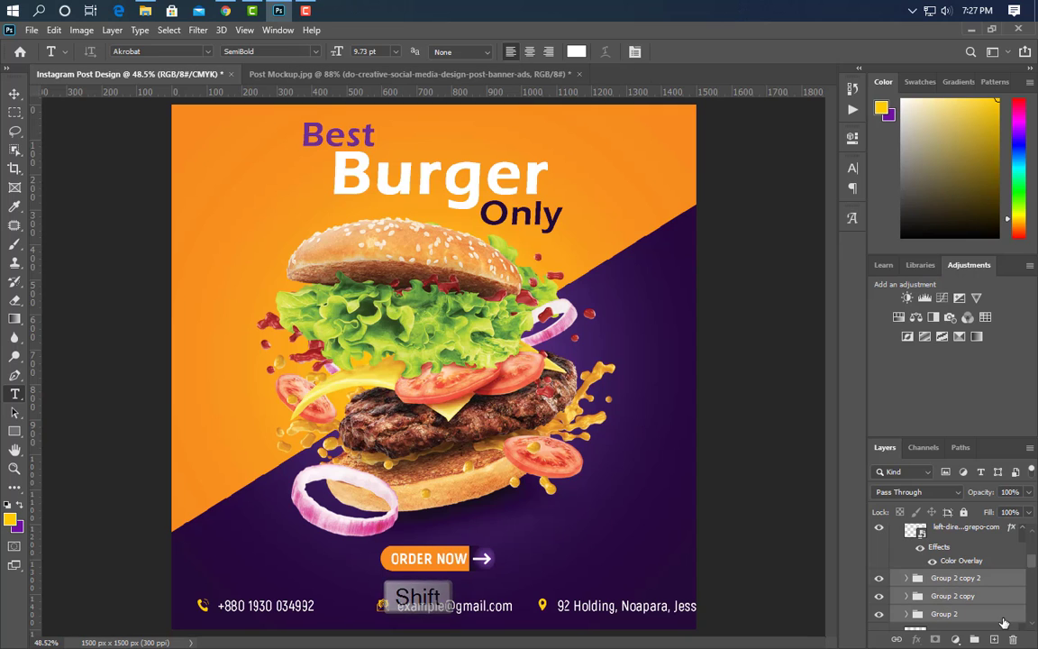
key("ctrl+t")
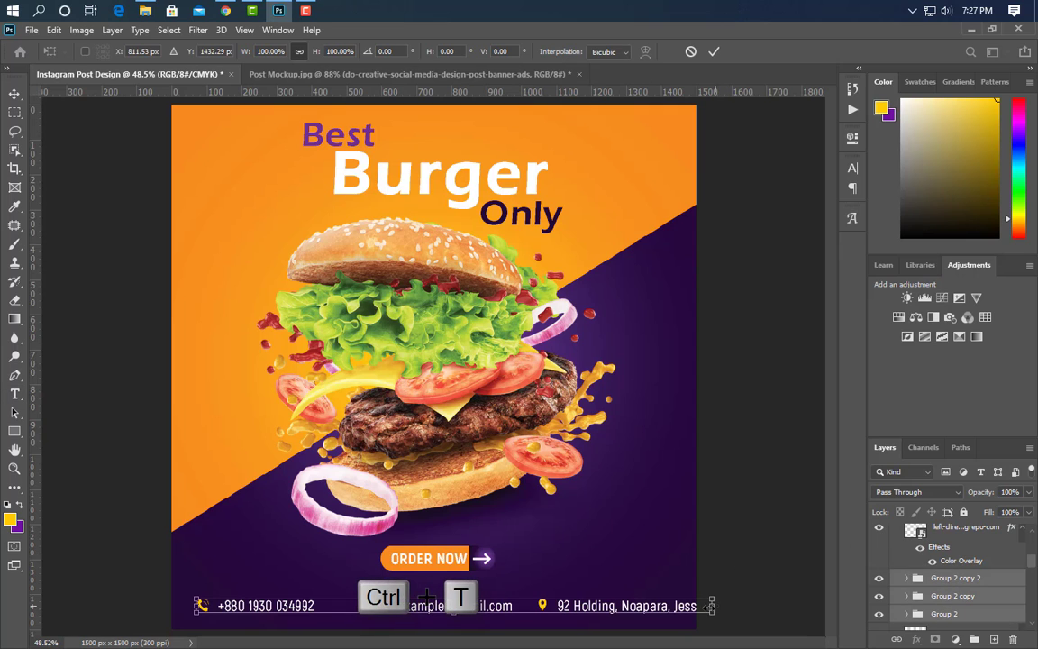
left_click_drag(711, 607, 655, 606)
left_click_drag(197, 605, 223, 607)
left_click(714, 52)
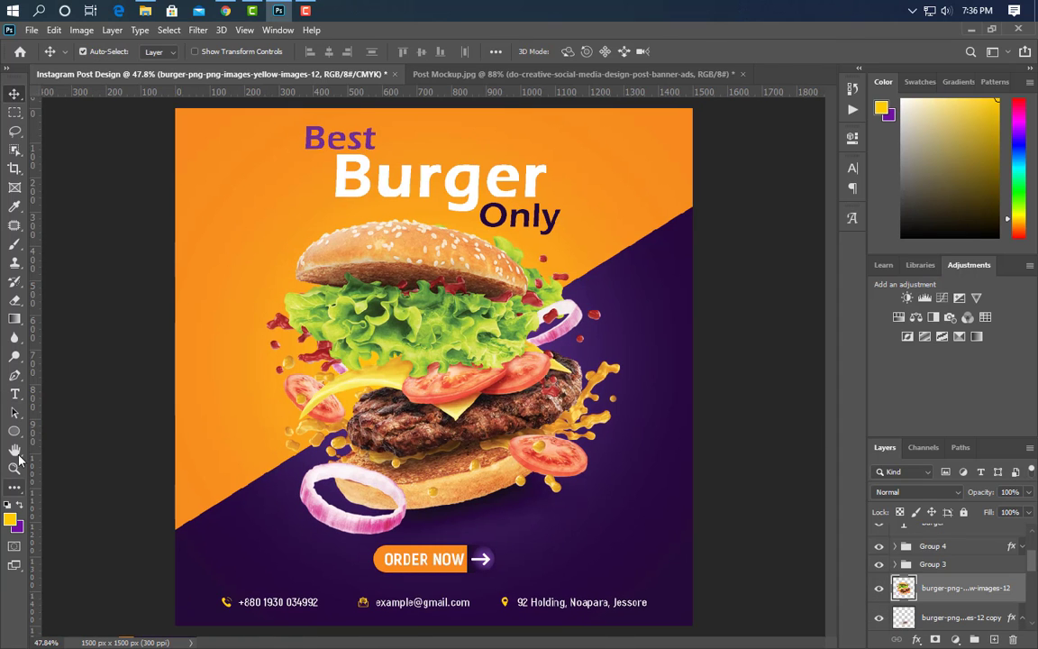
left_click(14, 431)
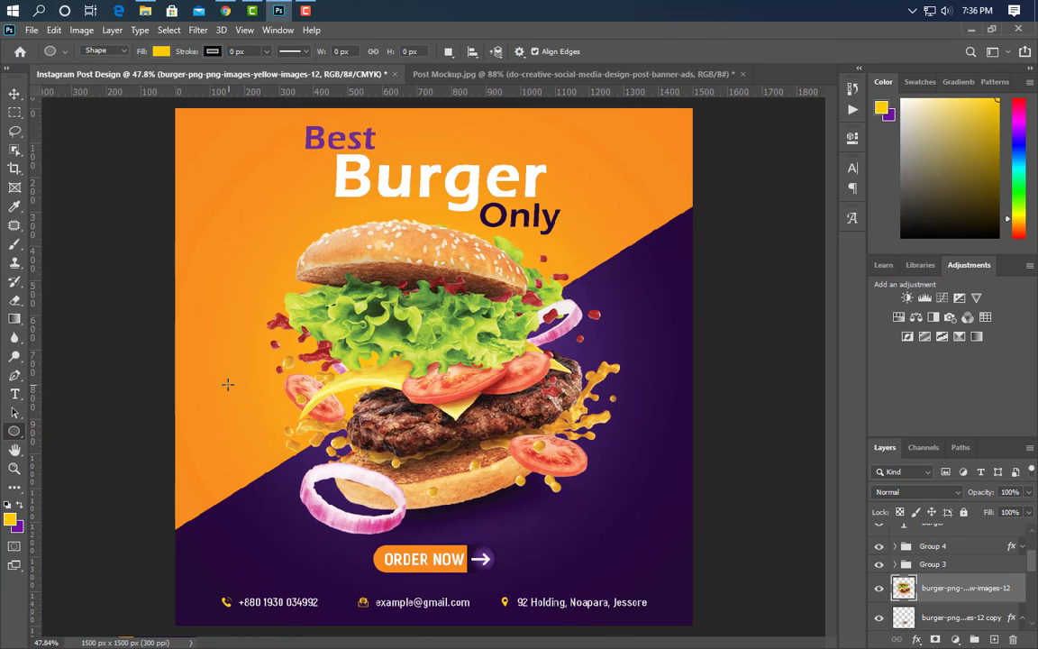
Draw a circle, Ellipse 1, on the orange area left of the burger.
left_click_drag(220, 372, 282, 435)
left_click(15, 93)
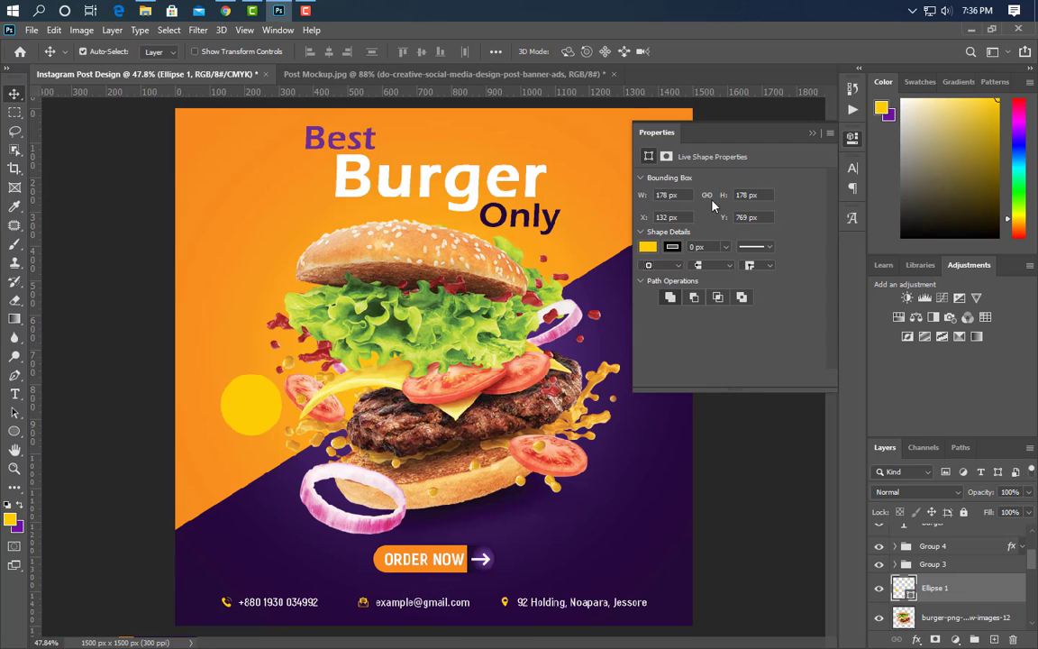
left_click(812, 133)
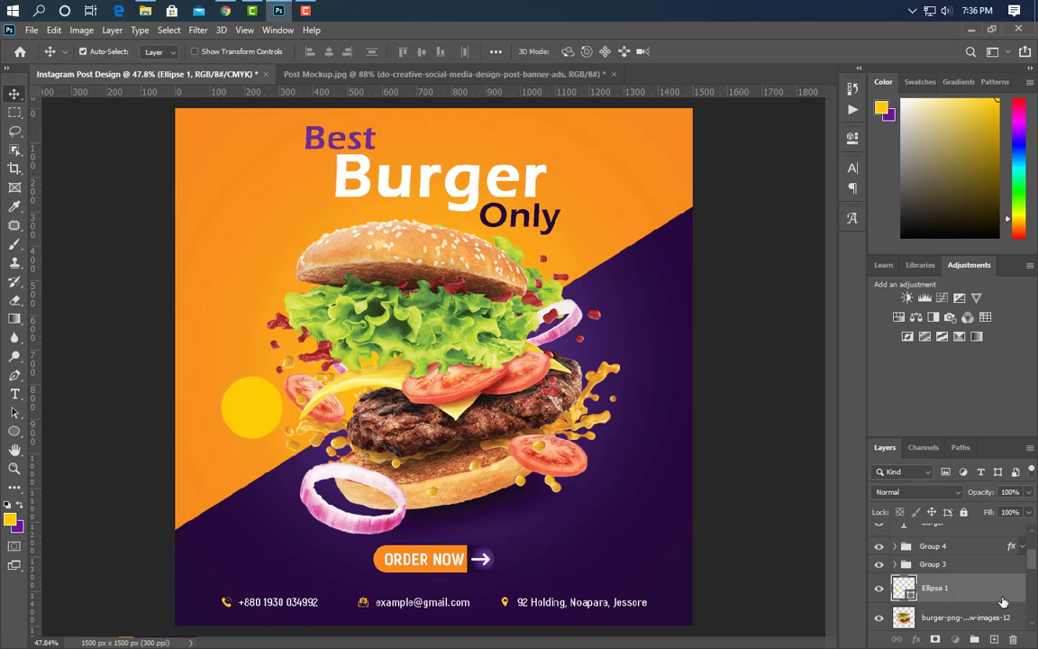
Add a radial Gradient Overlay to the circle, going from dark purple to violet.
left_click(541, 329)
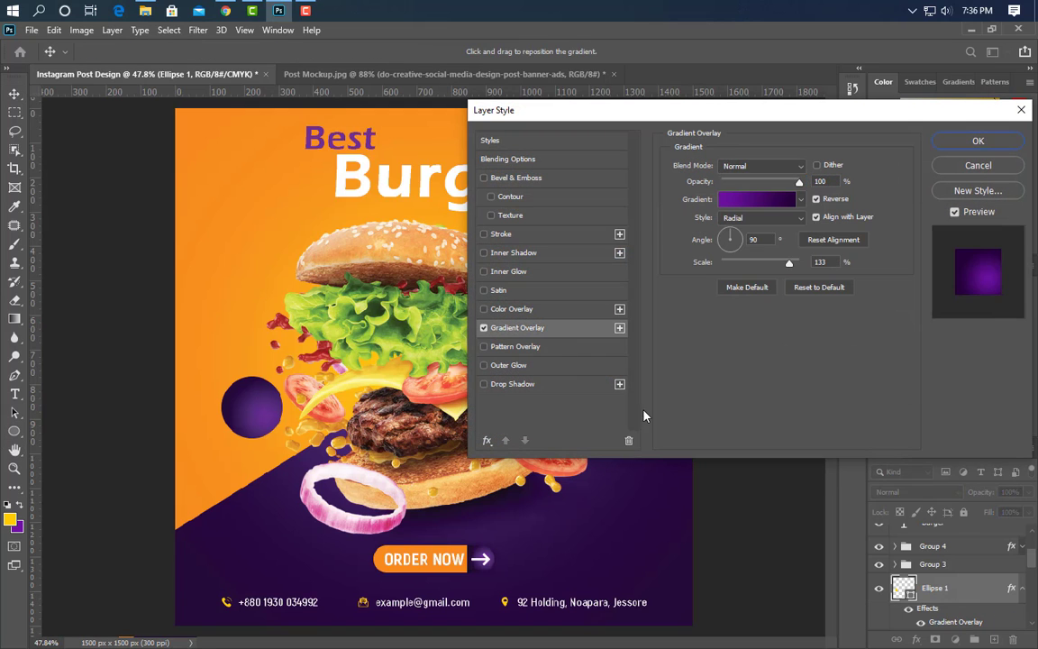
left_click(757, 198)
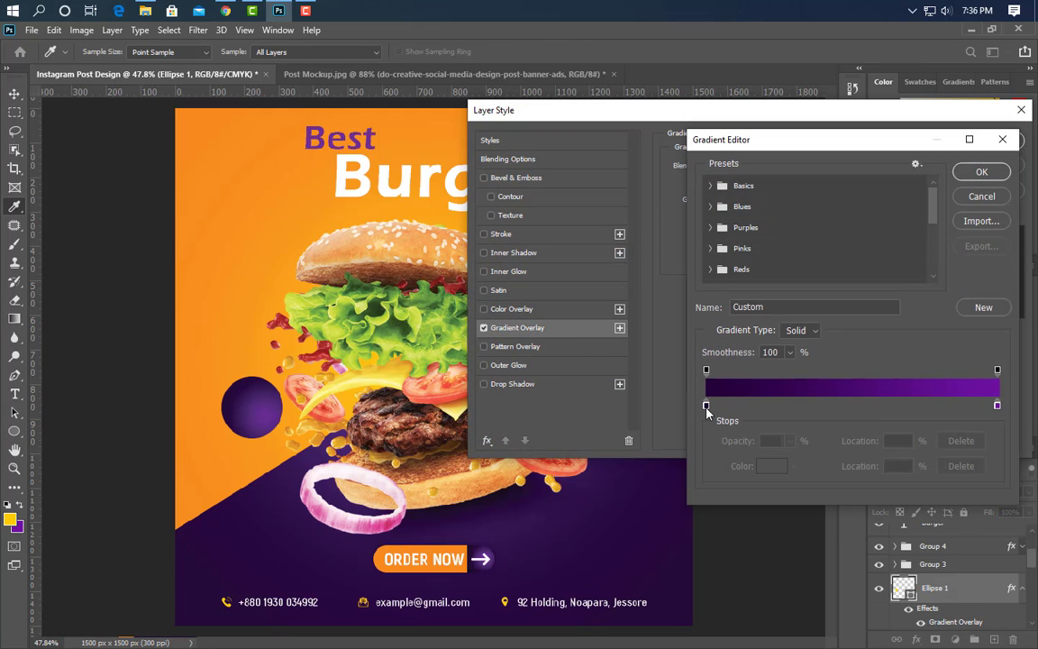
double_click(707, 407)
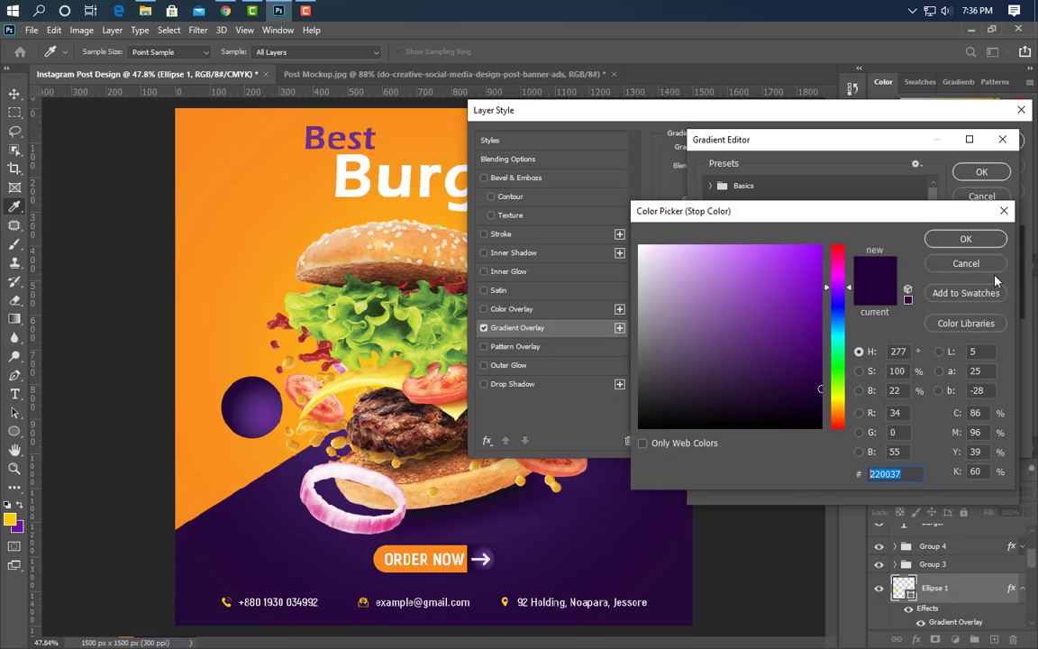
left_click(988, 241)
double_click(998, 406)
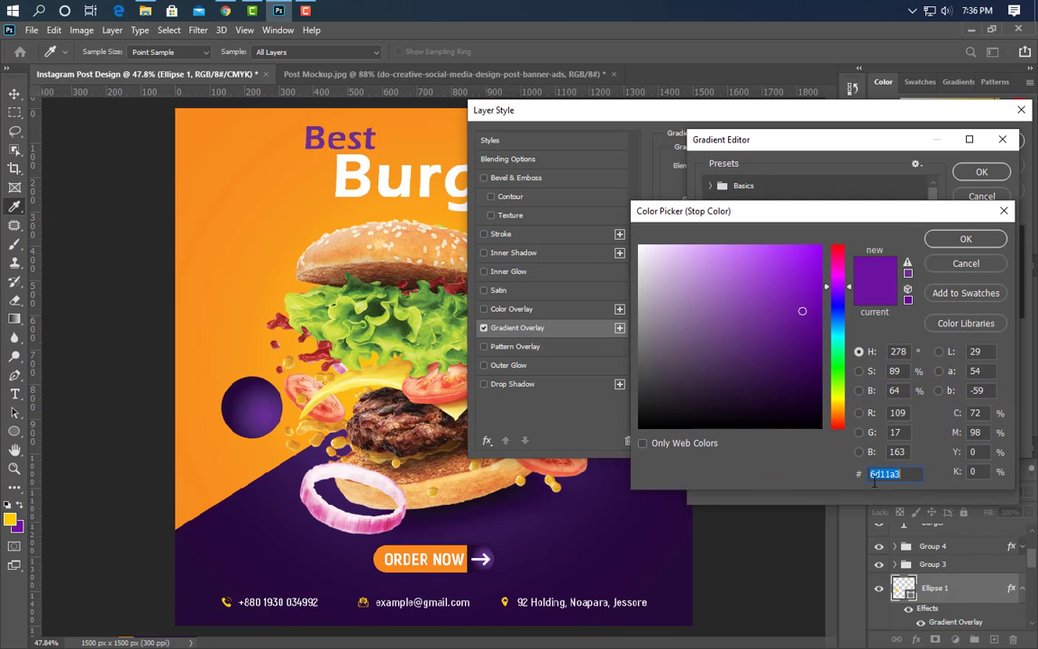
left_click(966, 263)
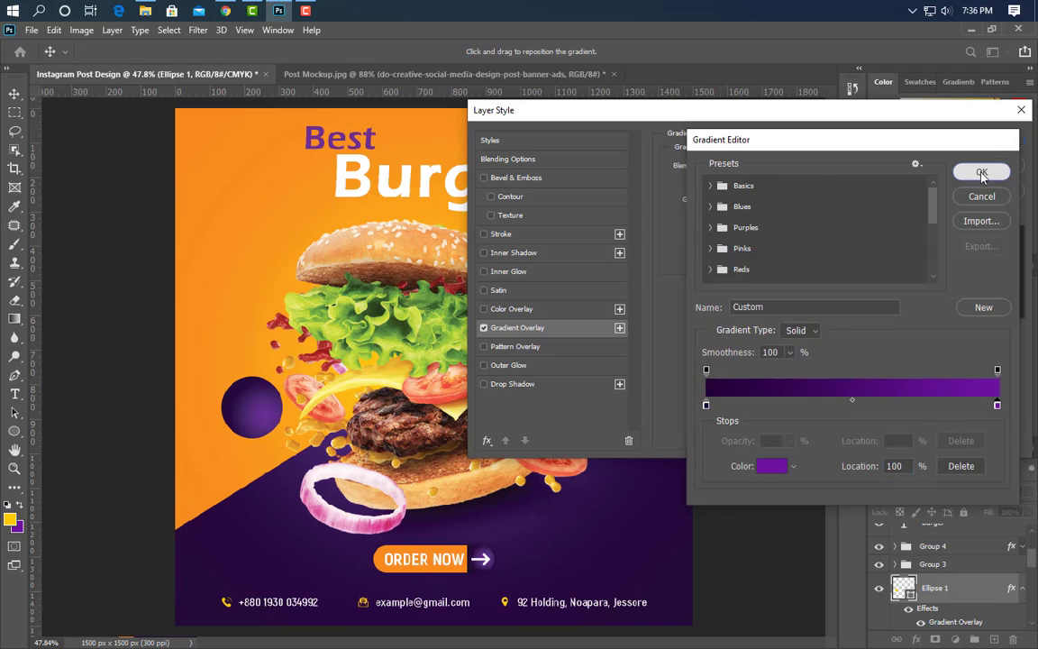
left_click(981, 171)
left_click(754, 219)
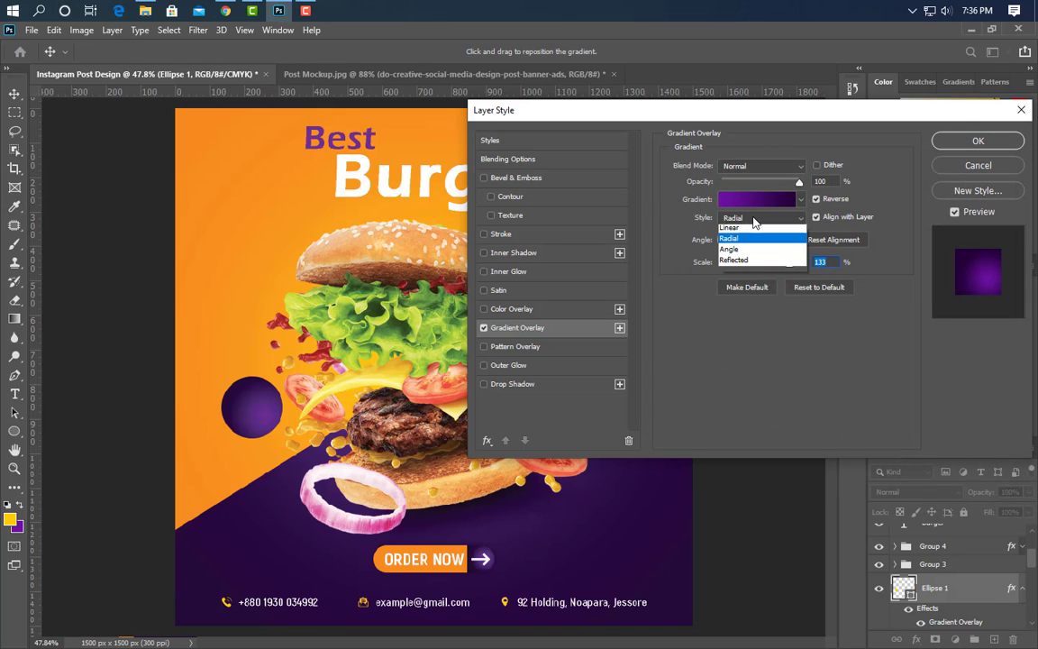
left_click(750, 242)
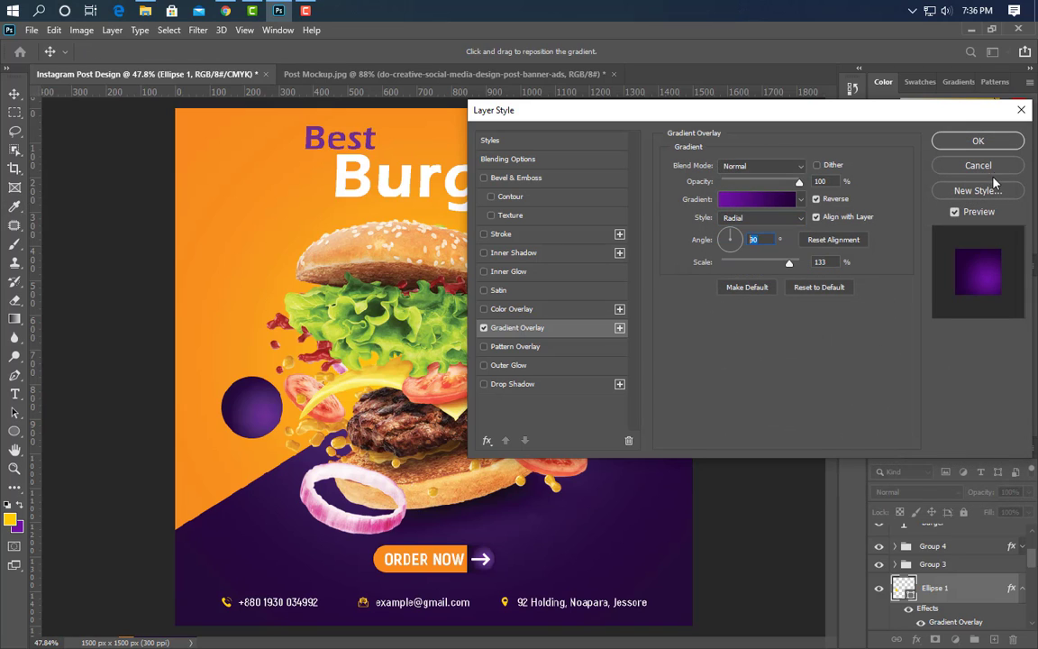
left_click(978, 140)
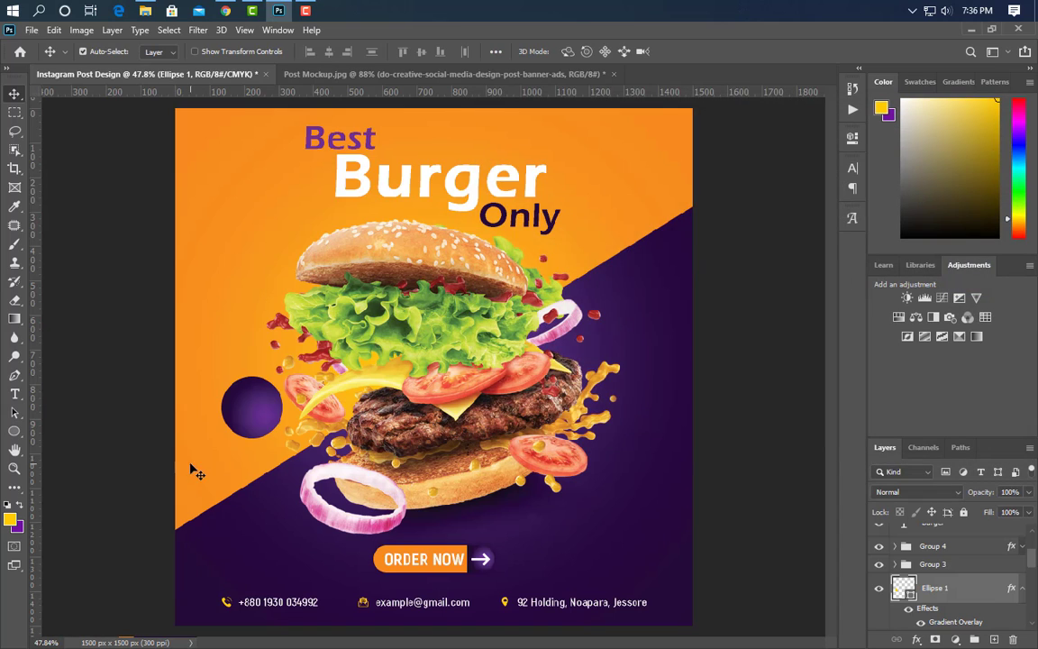
scroll(214, 432, "up", 5)
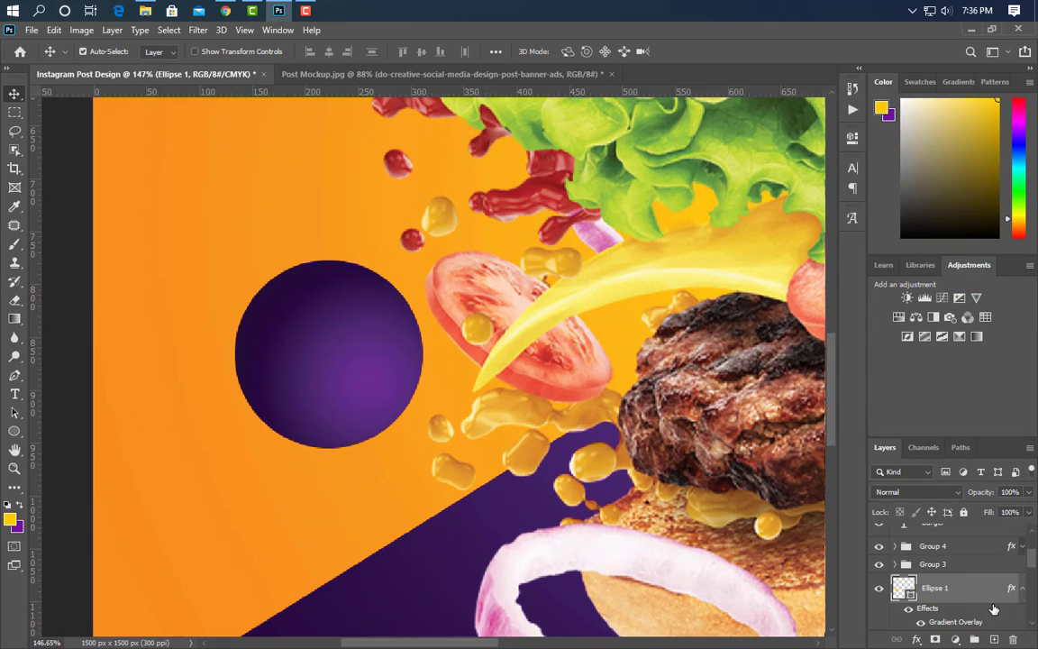
Duplicate the purple circle and make the copy an unfilled 4 px white outline.
left_click_drag(994, 606, 993, 639)
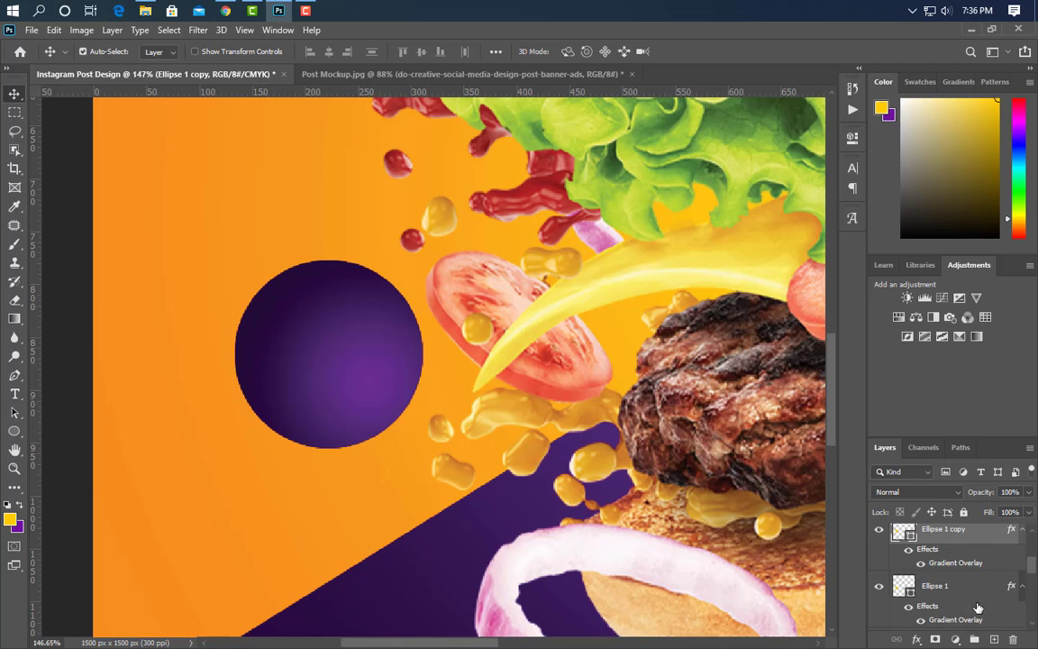
left_click_drag(965, 565, 1013, 639)
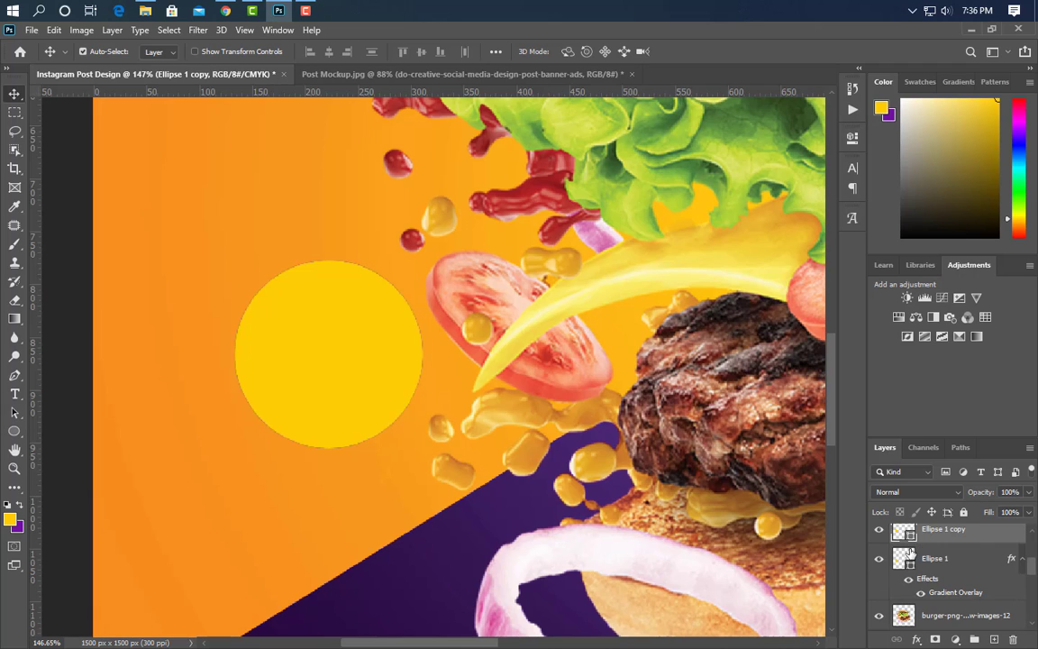
double_click(910, 535)
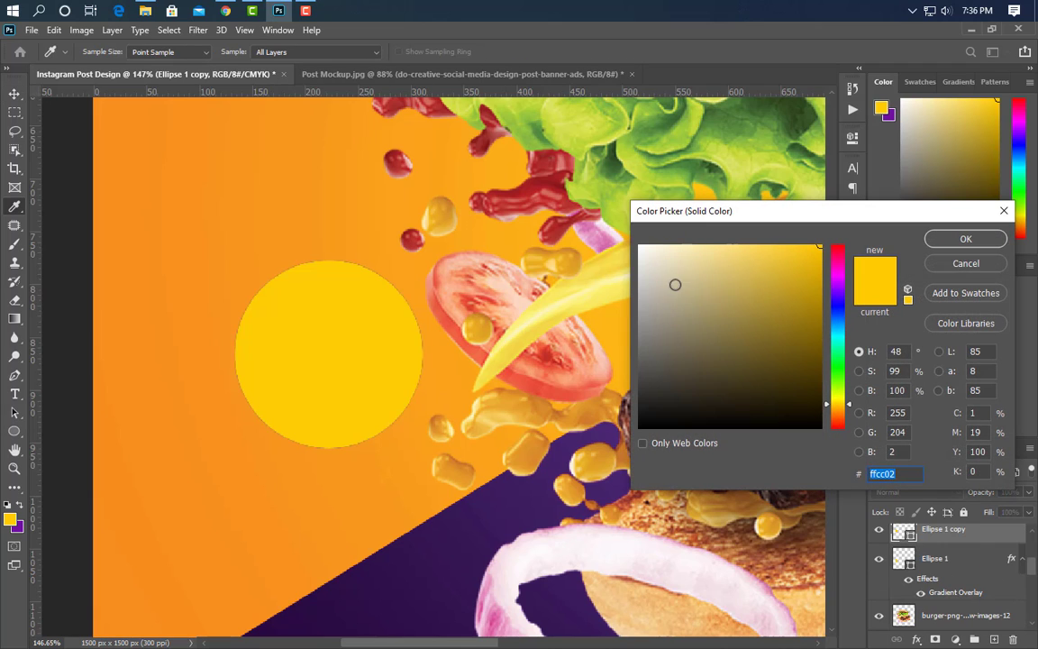
type("ffffff")
left_click(965, 239)
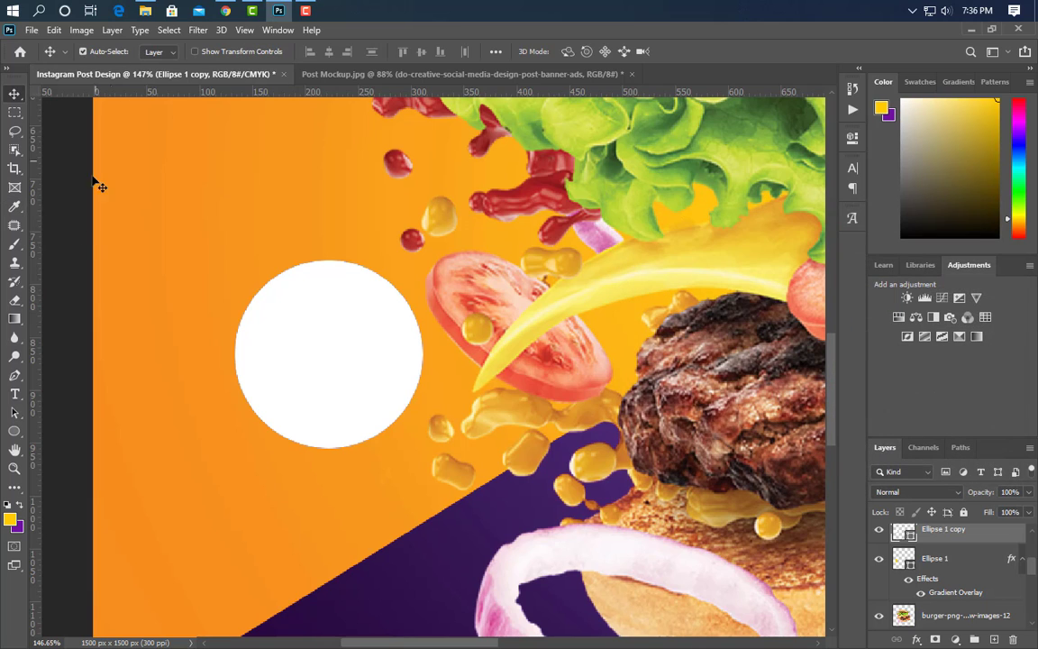
left_click(15, 431)
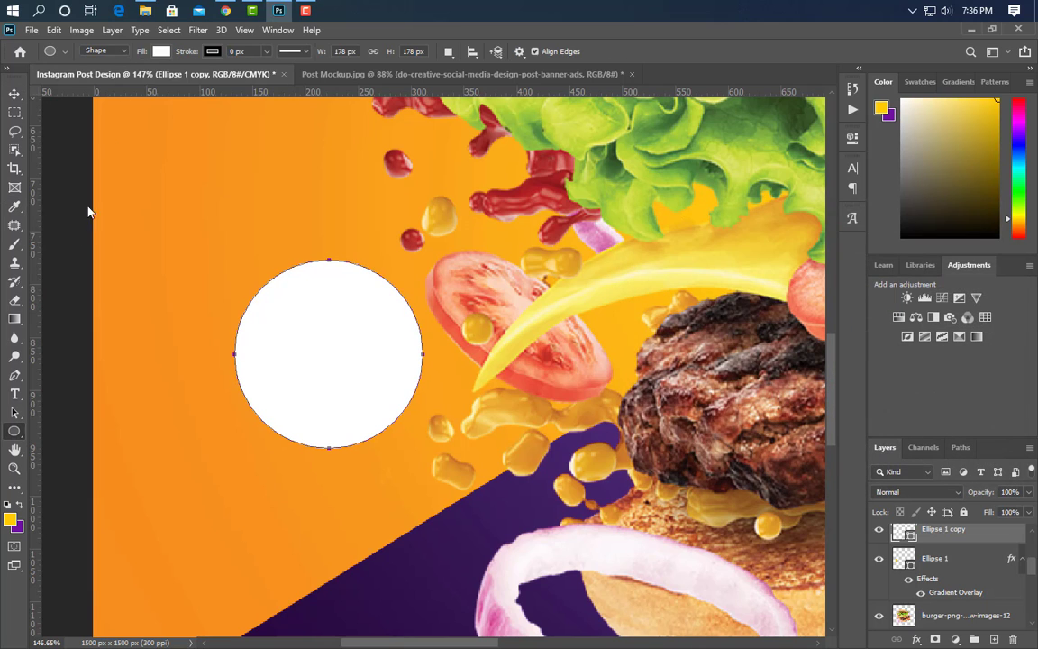
left_click(162, 51)
left_click(76, 78)
key("Return")
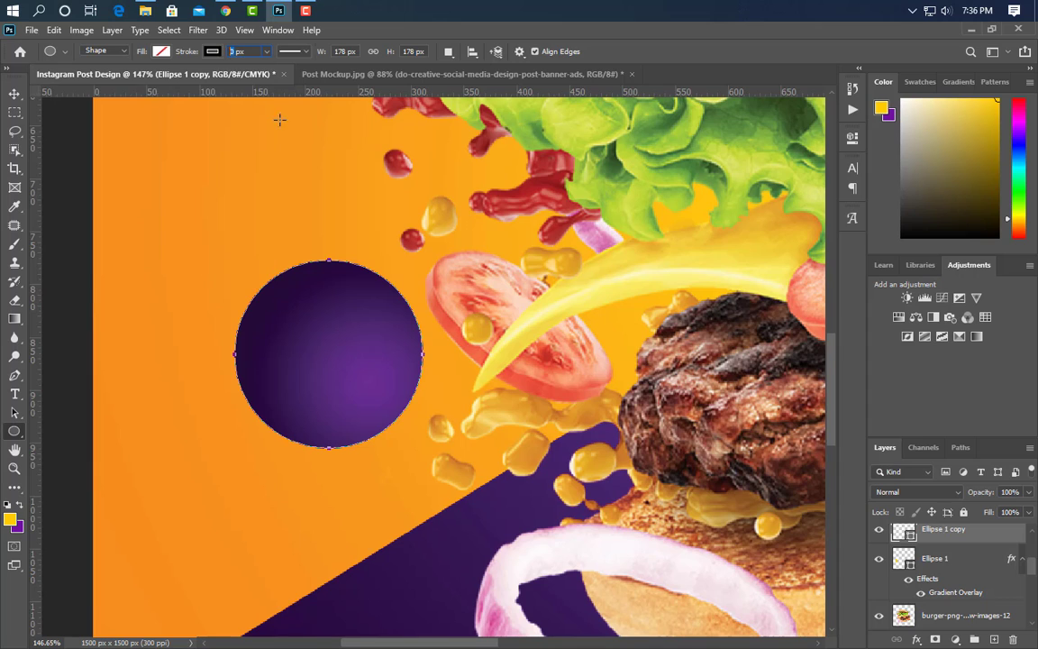
key("Return")
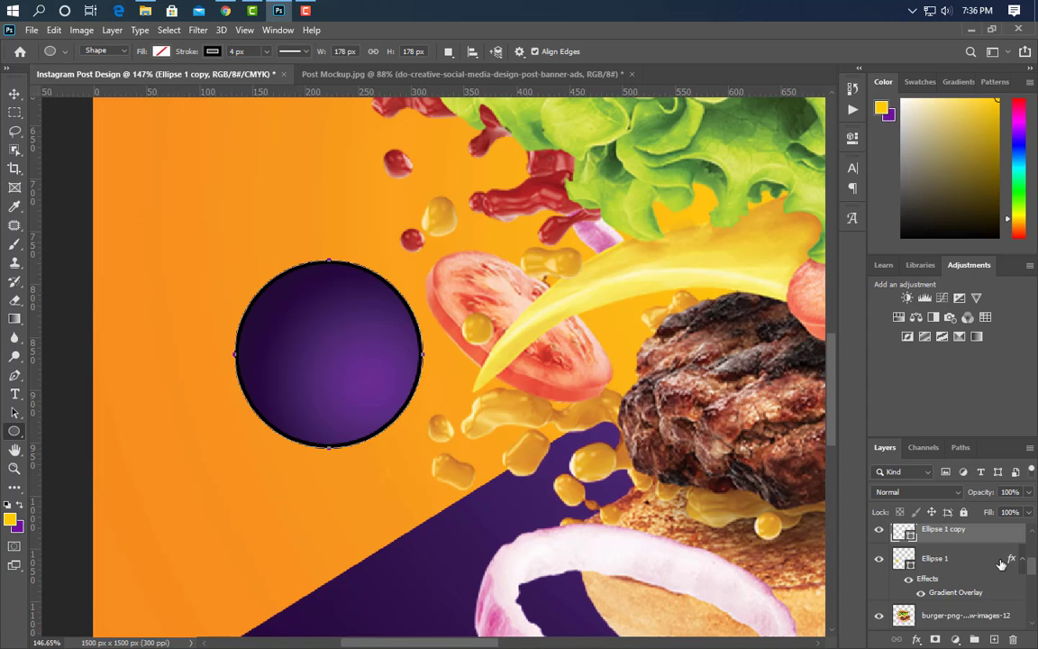
Rasterize the circle copy and give it a white Color Overlay.
right_click(1001, 565)
left_click(864, 256)
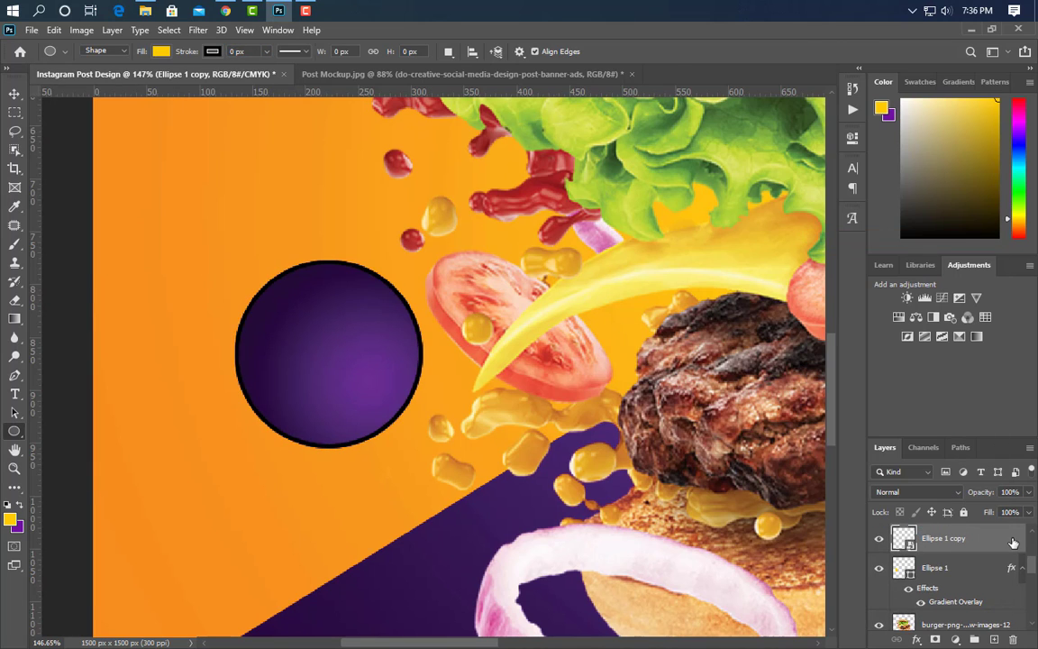
left_click(545, 308)
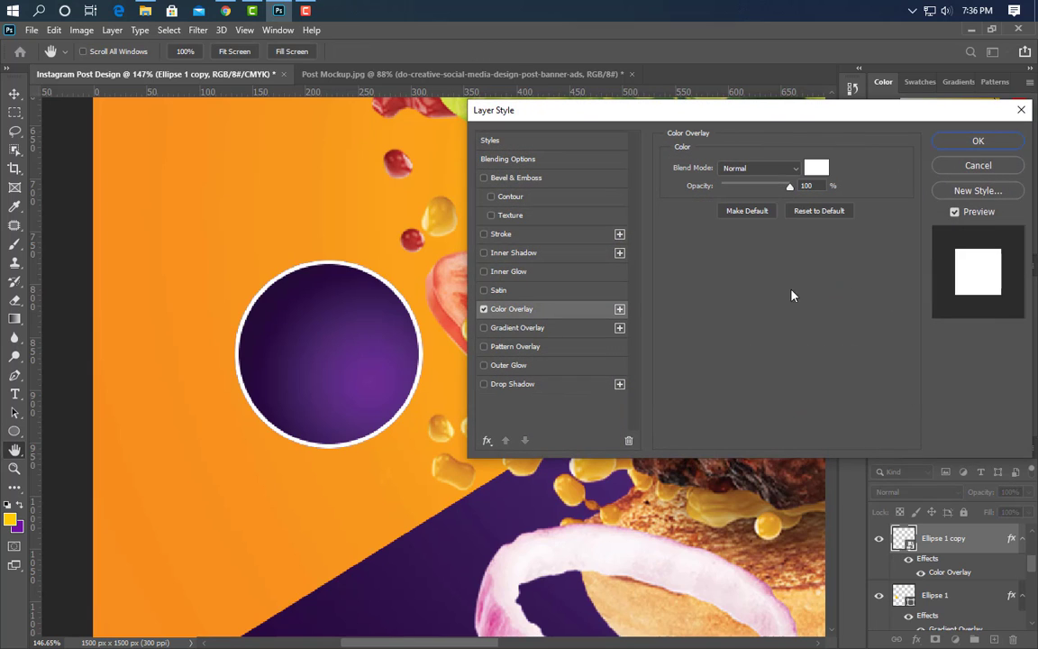
key("Return")
Scale the white ring up to about 199 px so it encircles the purple circle.
key("ctrl+t")
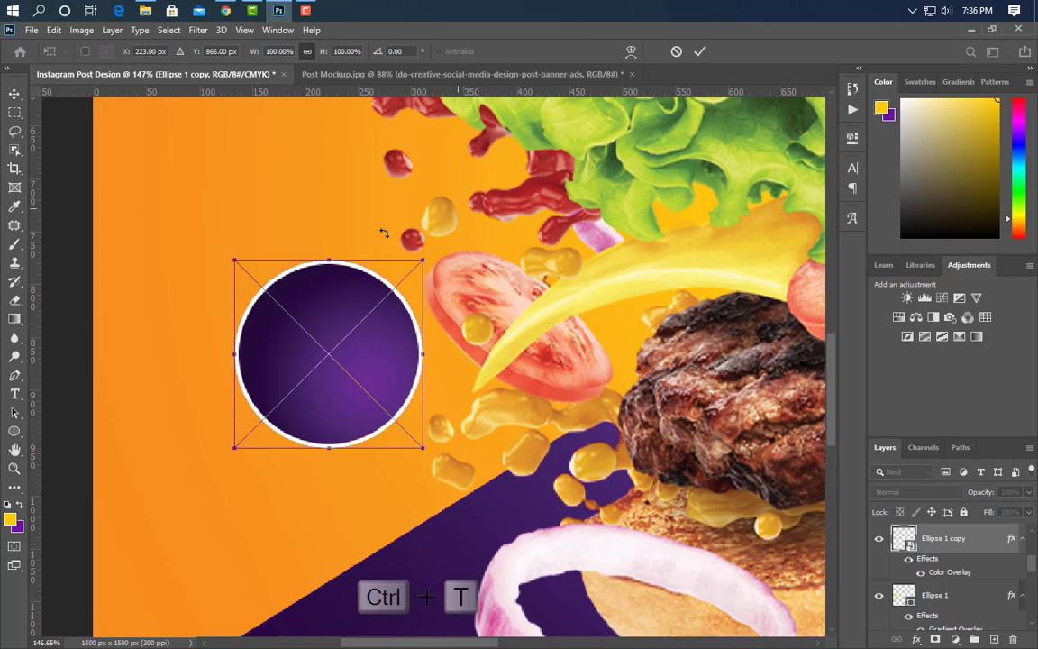
left_click_drag(331, 263, 333, 241)
left_click_drag(328, 448, 328, 465)
left_click(696, 55)
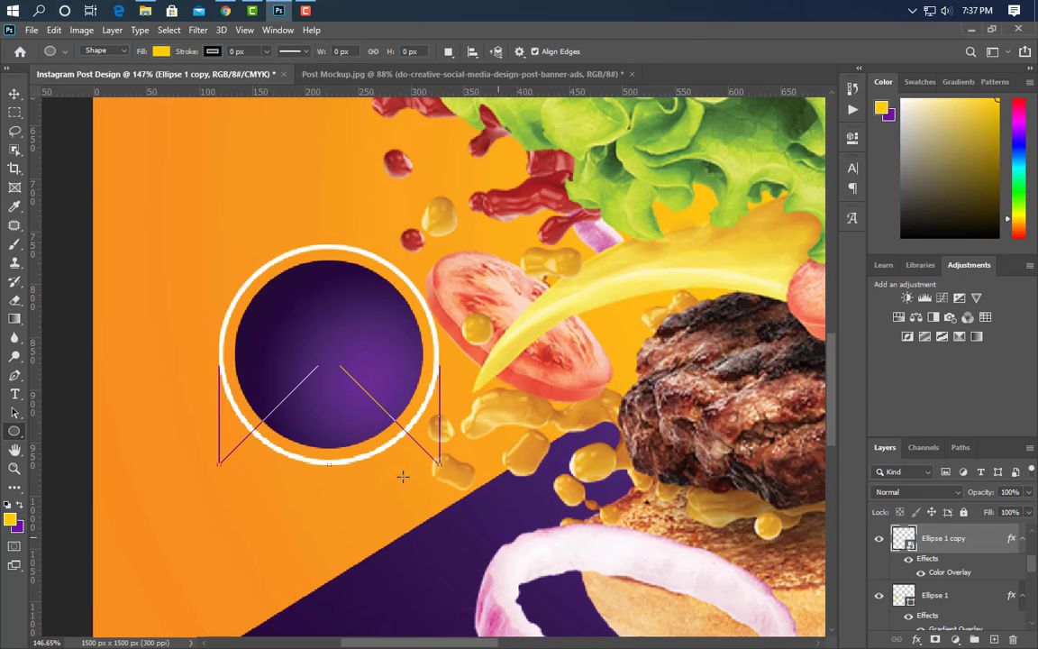
scroll(252, 360, "up", 3)
left_click(15, 95)
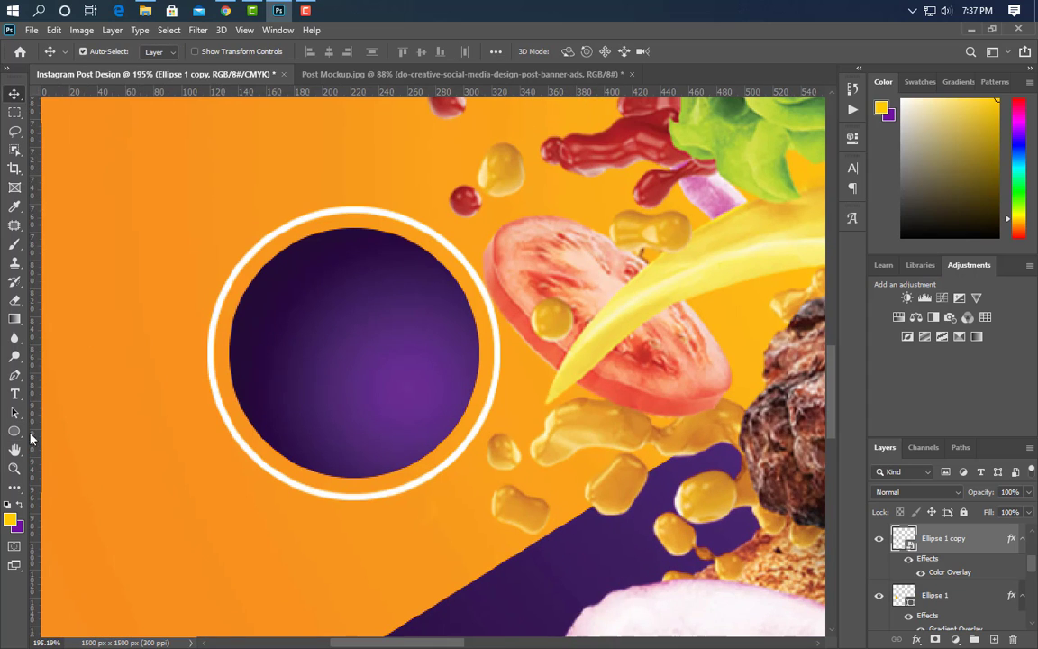
Type white '35%' inside the ringed circle and nudge it down and right.
left_click(15, 393)
left_click(269, 345)
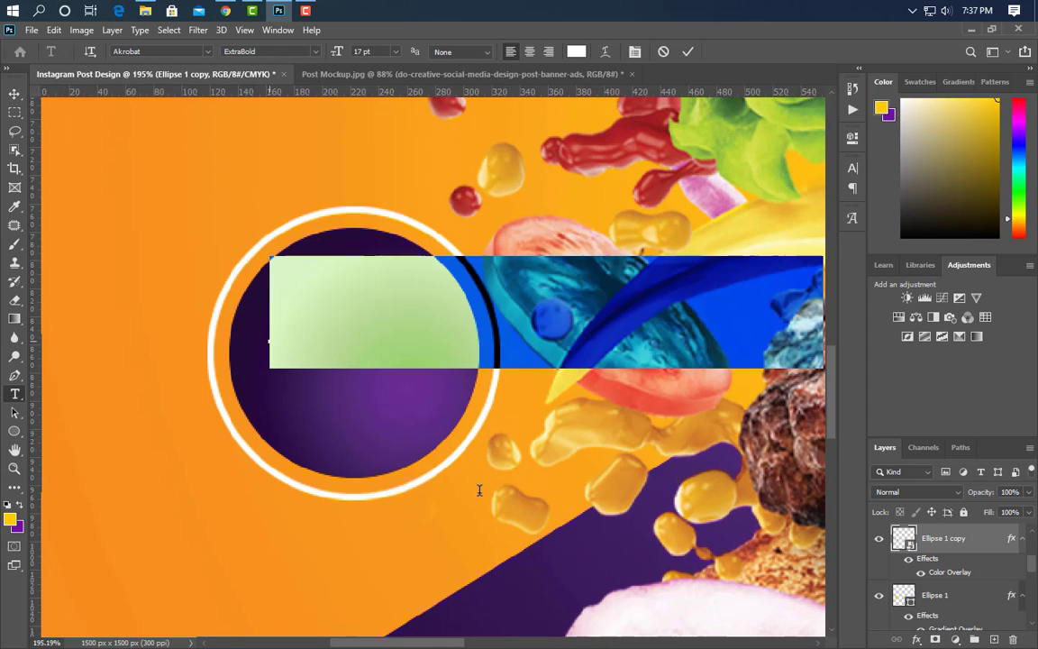
type("35")
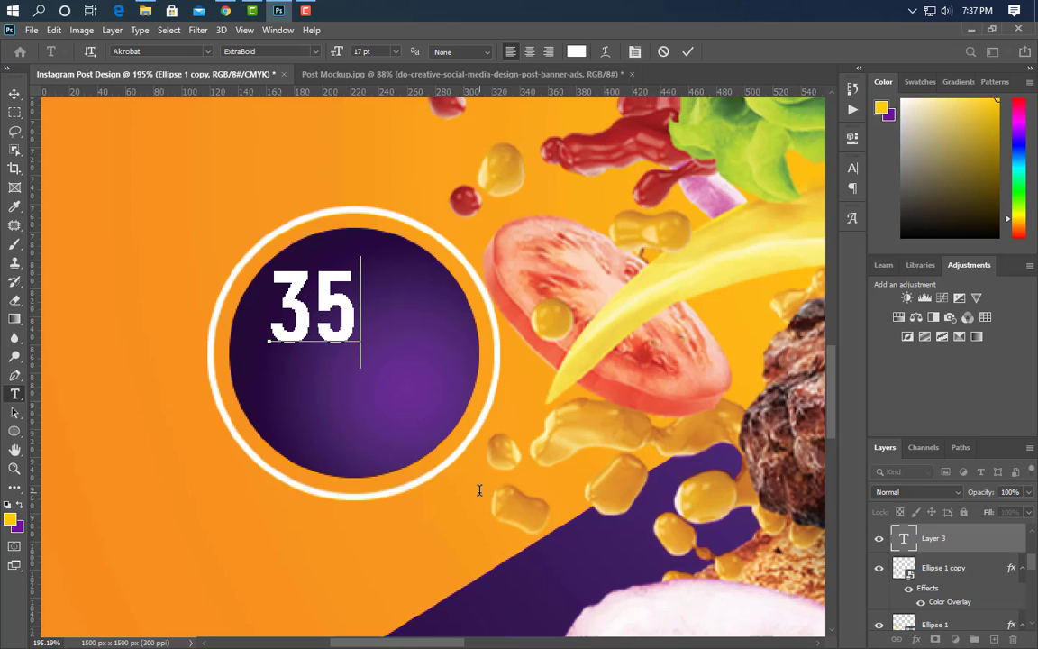
type("%")
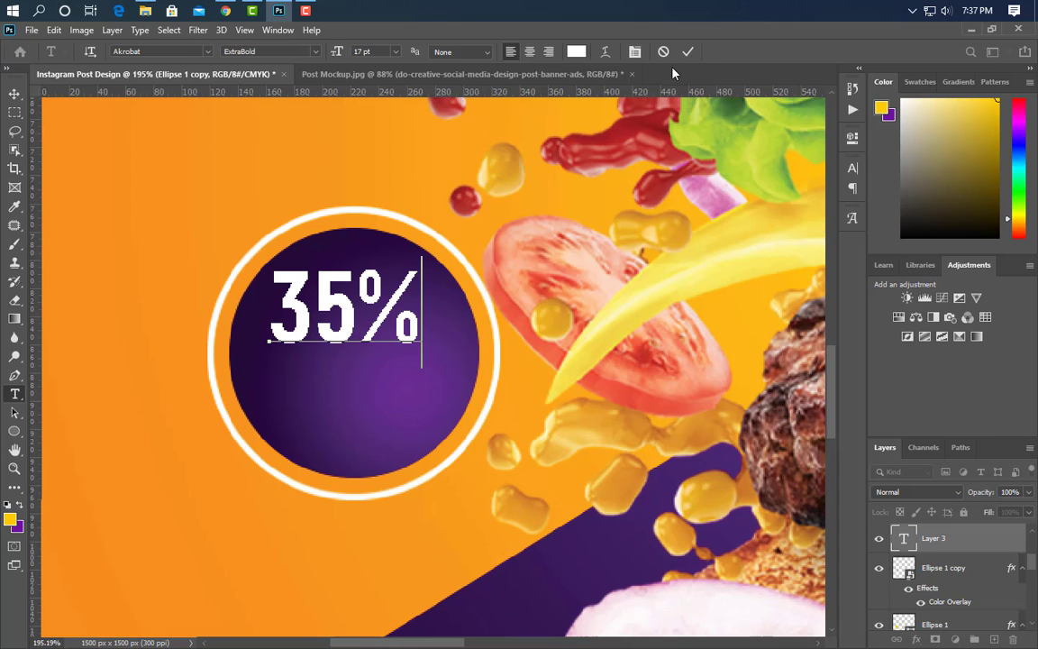
key("ctrl+Return")
key("v")
key("Down")
key("Down")
key("Down")
key("Down")
key("Down")
key("Down")
key("Down")
key("Down")
key("Down")
key("Down")
key("Down")
key("Down")
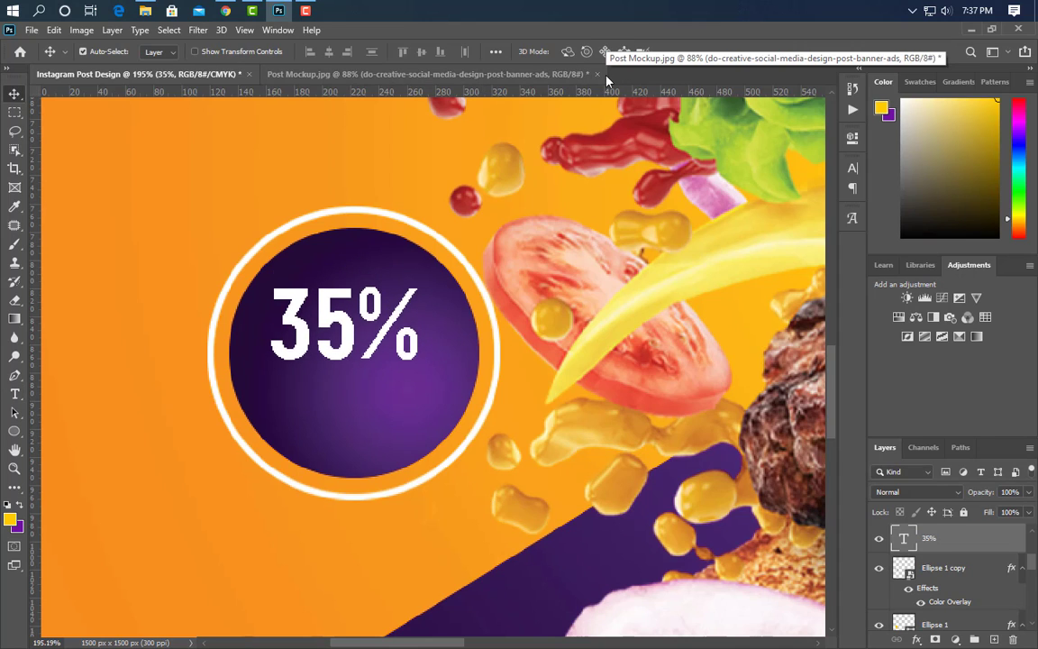
key("Right")
key("Right")
key("Right")
key("Right")
key("Right")
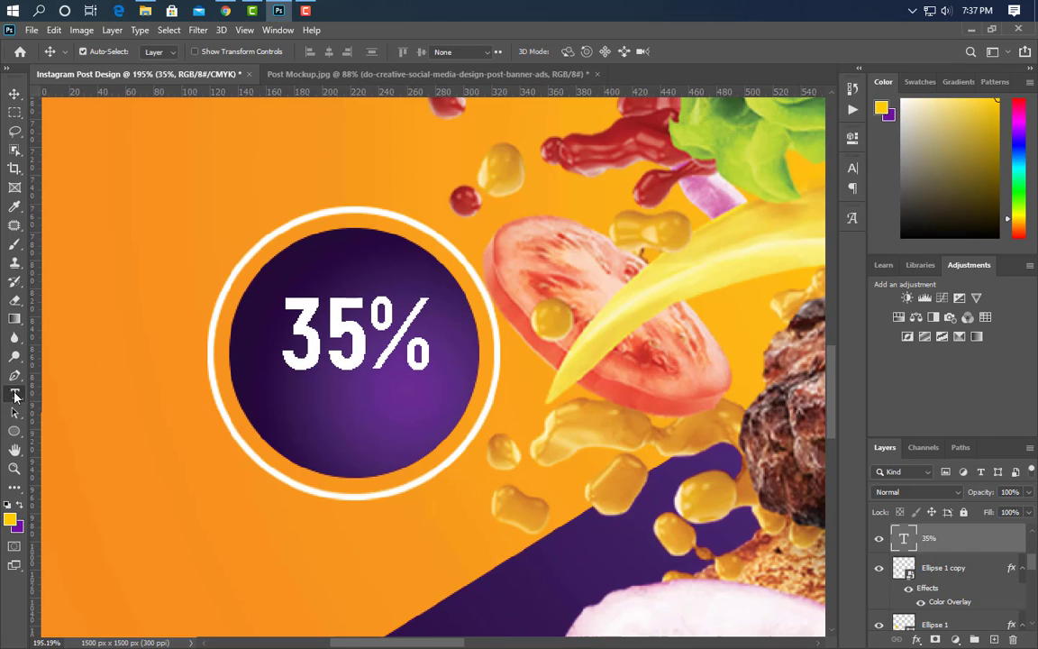
Add 'OFF' below the 35% and set its weight to SemiBold.
left_click(14, 393)
left_click(282, 420)
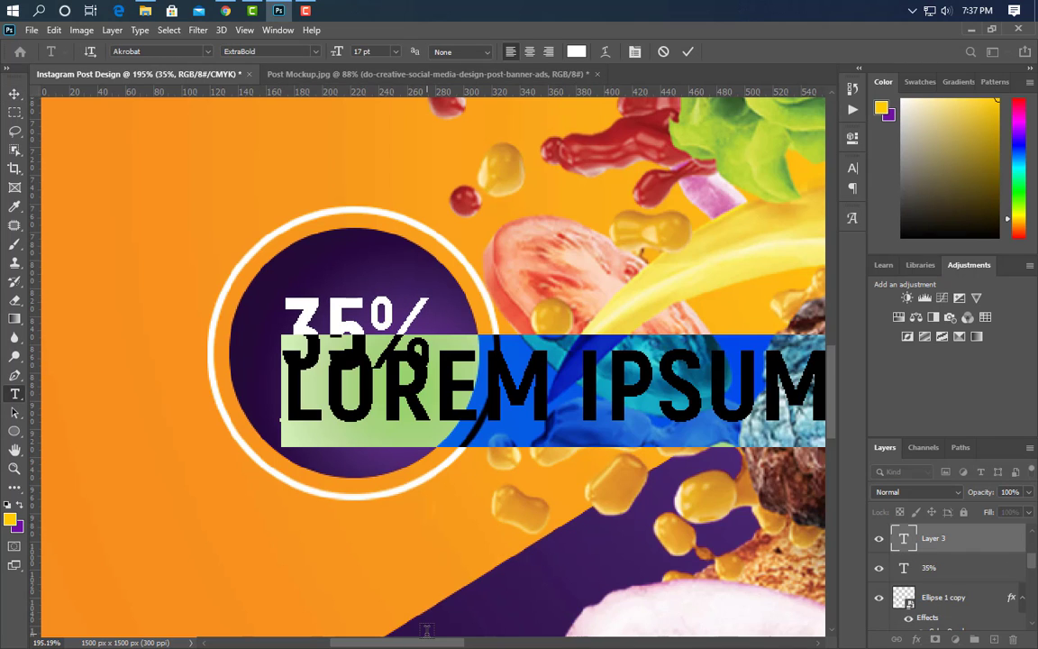
type("OFF")
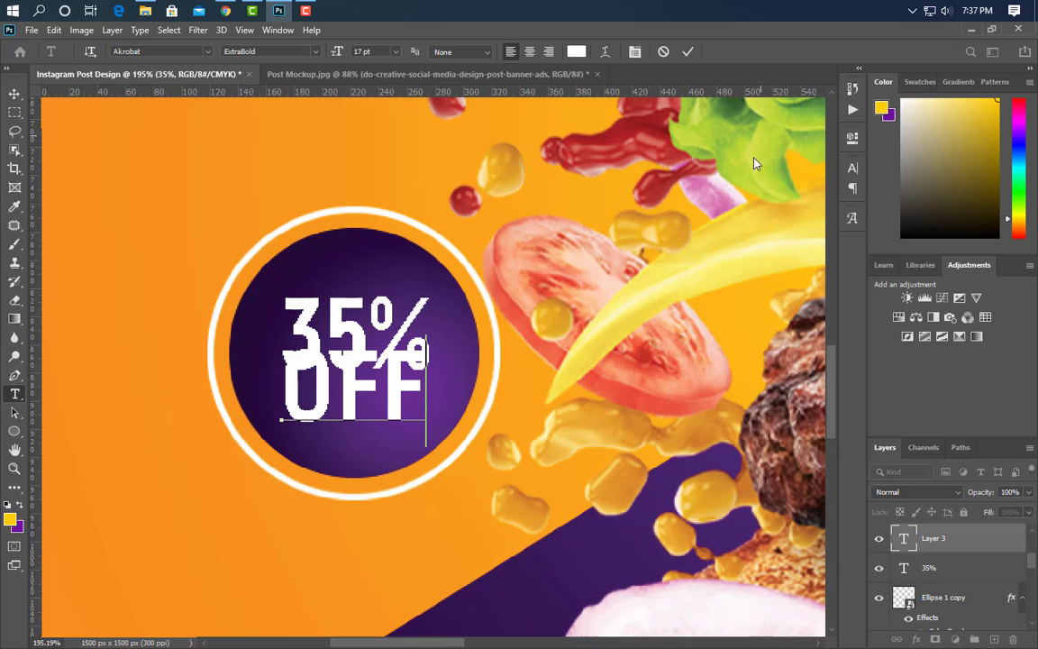
left_click(690, 51)
left_click(852, 167)
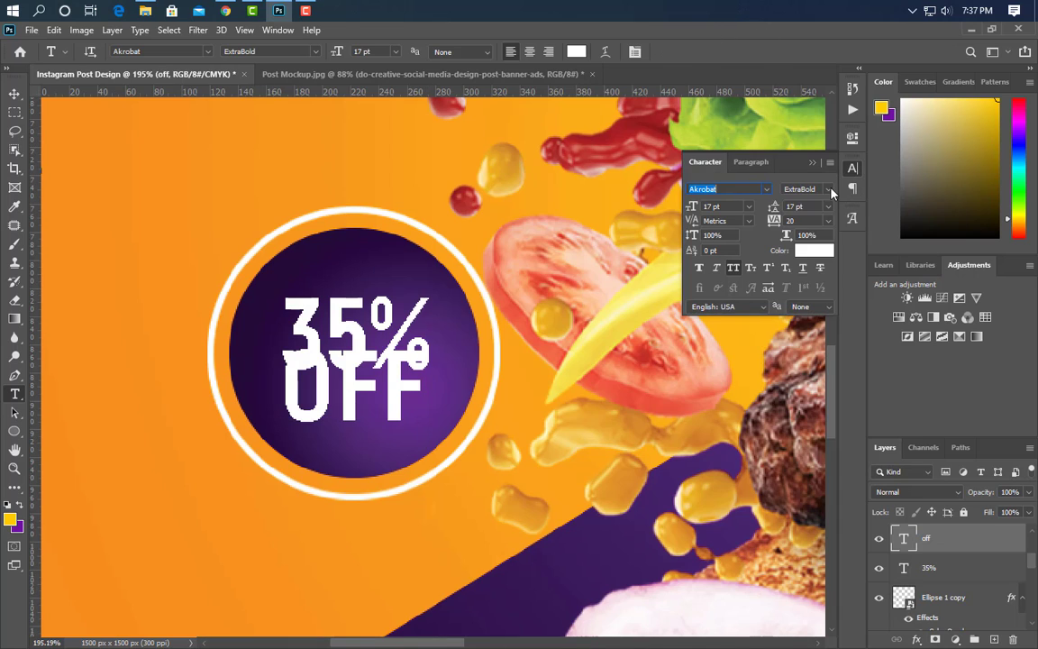
left_click(829, 190)
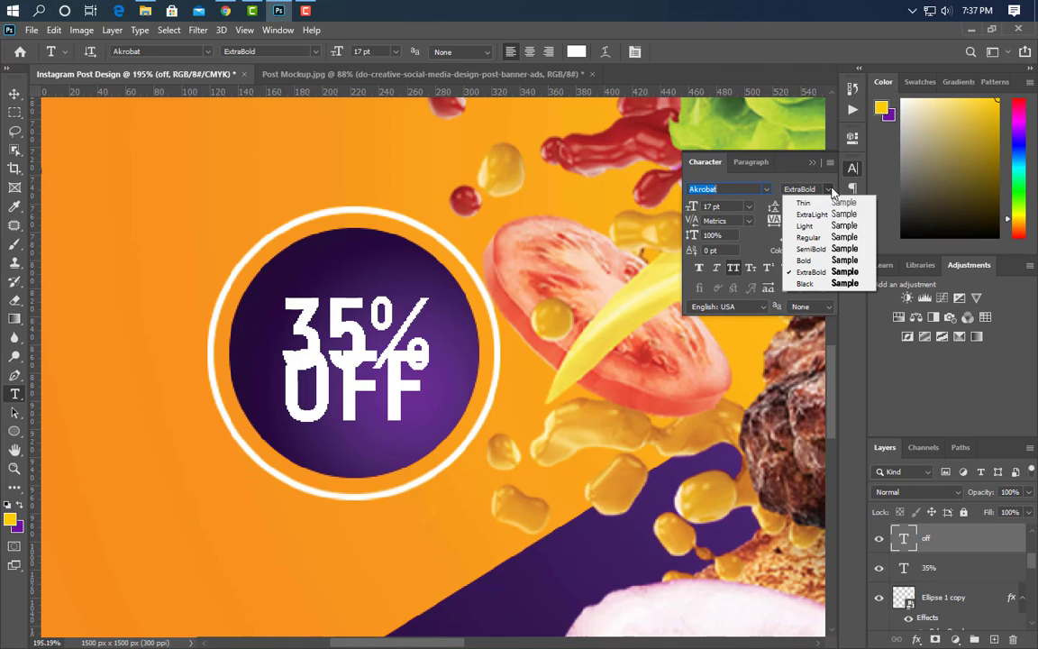
left_click(811, 249)
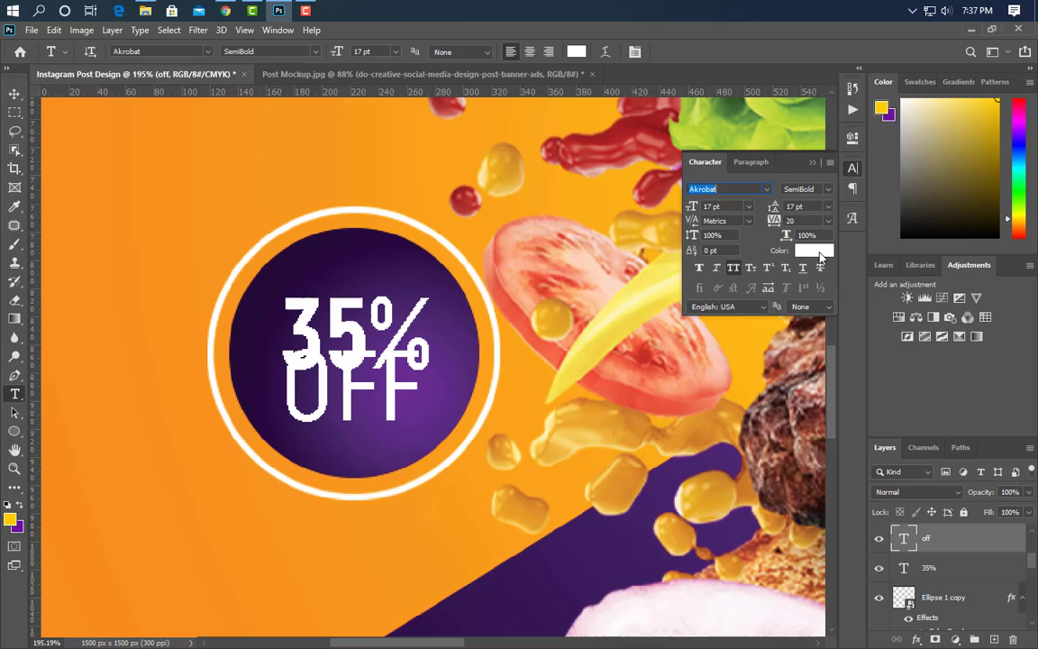
left_click(811, 163)
Shift OFF lower and right, and move 35% slightly left to align the badge text.
key("ctrl+t")
left_click_drag(346, 406, 345, 434)
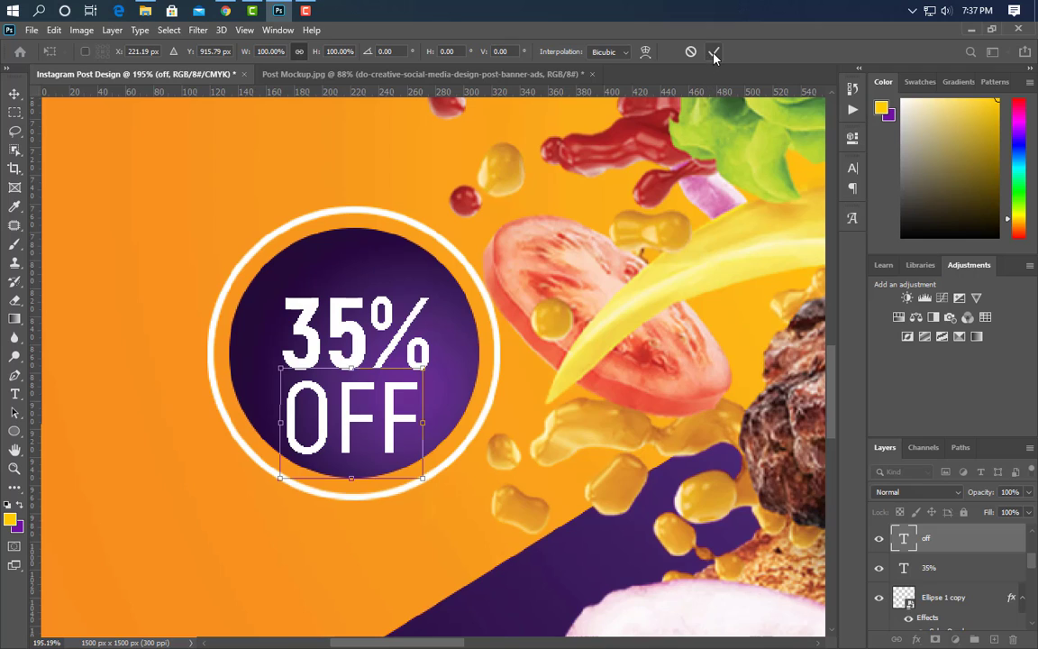
left_click(714, 54)
key("v")
key("Right")
key("Right")
key("Right")
key("Right")
key("Right")
key("Right")
key("Right")
key("Right")
key("Right")
key("Right")
key("Right")
key("Right")
key("Right")
key("Right")
key("Right")
key("Right")
key("Right")
key("Right")
key("Right")
key("Right")
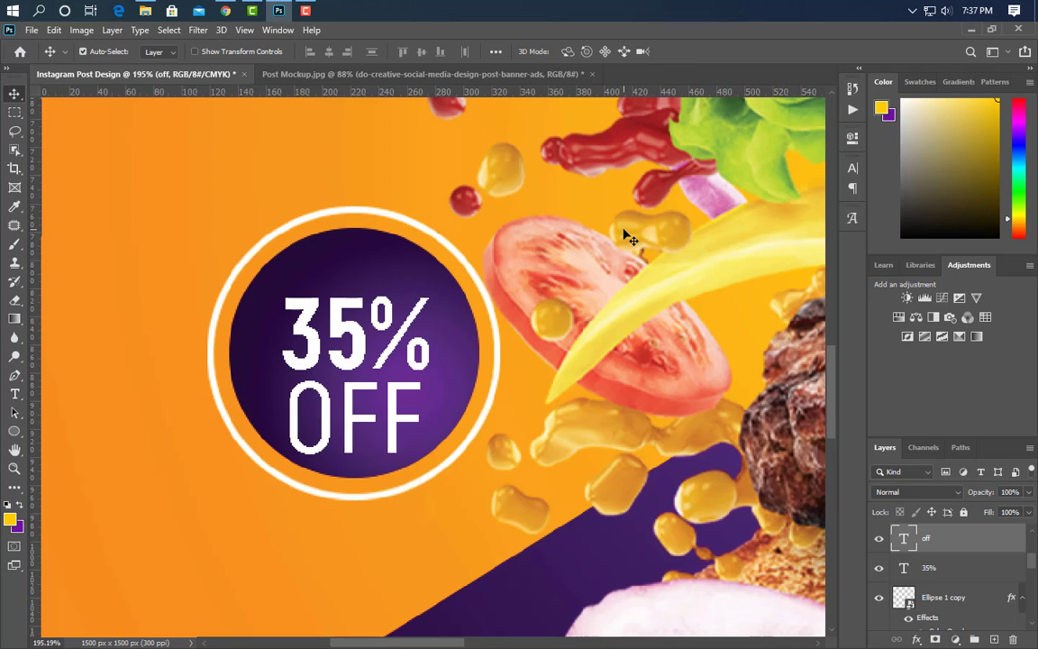
key("Up")
key("Up")
key("Up")
key("Up")
key("Up")
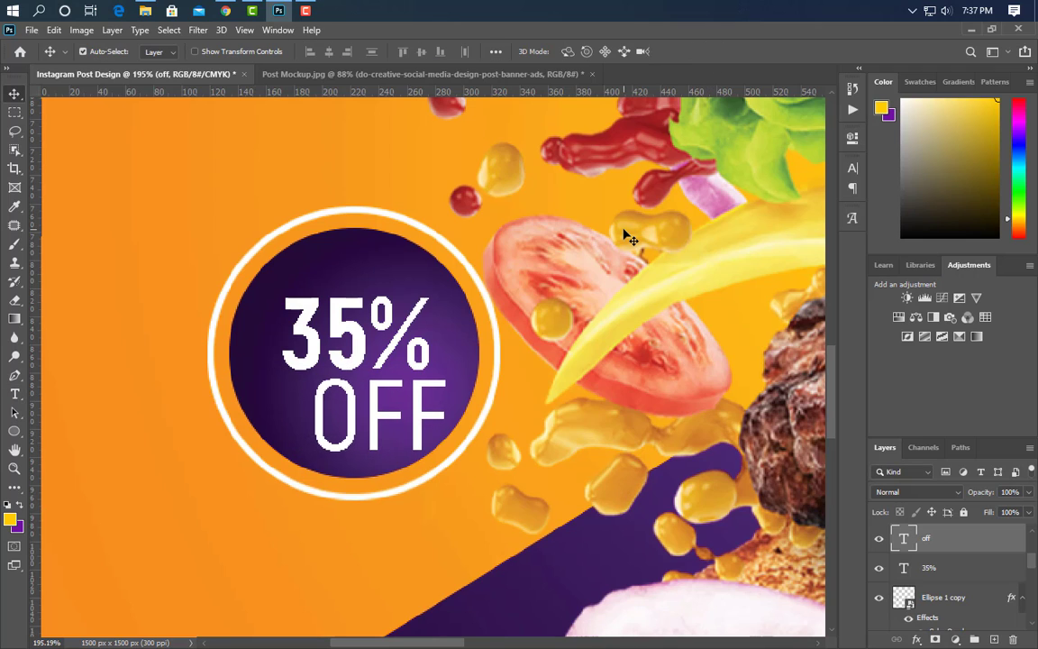
key("Right")
key("Right")
key("Right")
key("Right")
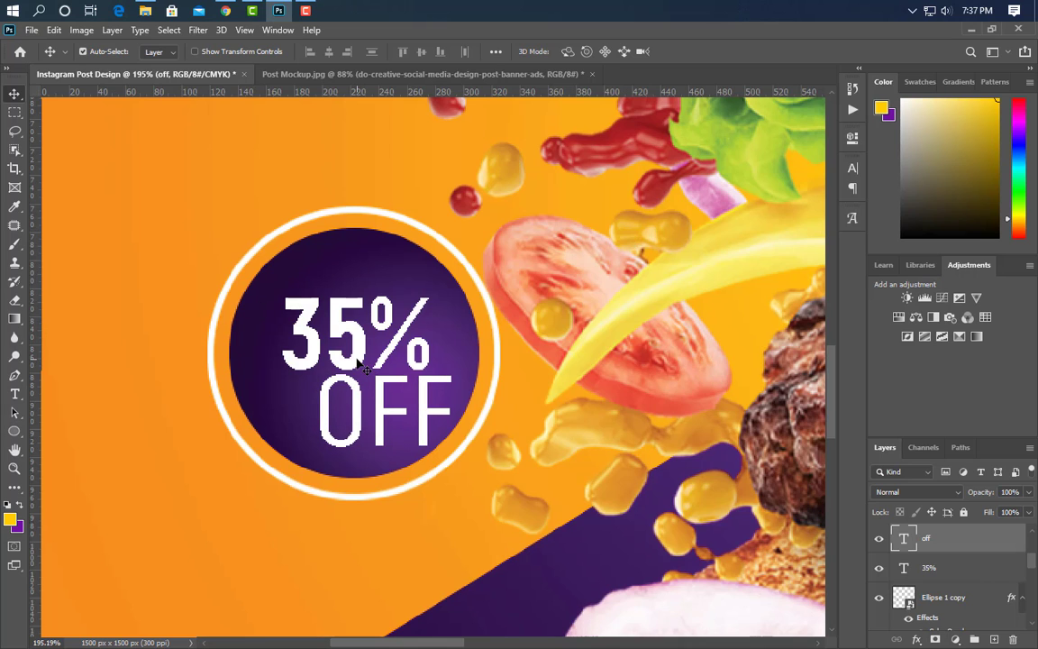
left_click(374, 365)
key("Left")
key("Left")
key("Left")
key("Left")
key("Left")
key("Left")
key("Left")
key("Left")
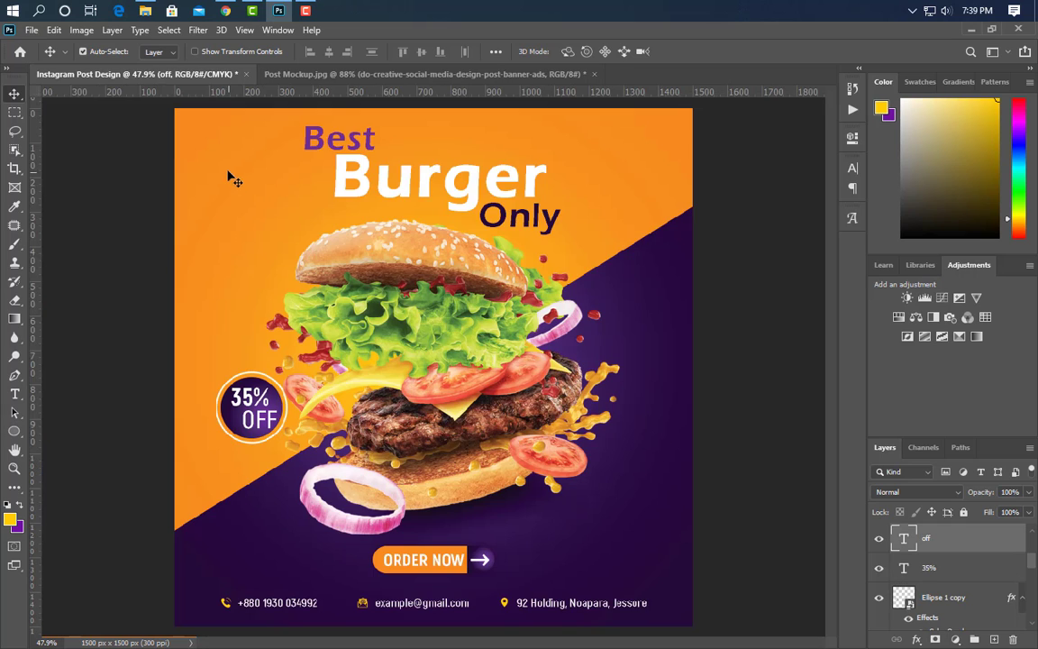
scroll(236, 180, "up", 2)
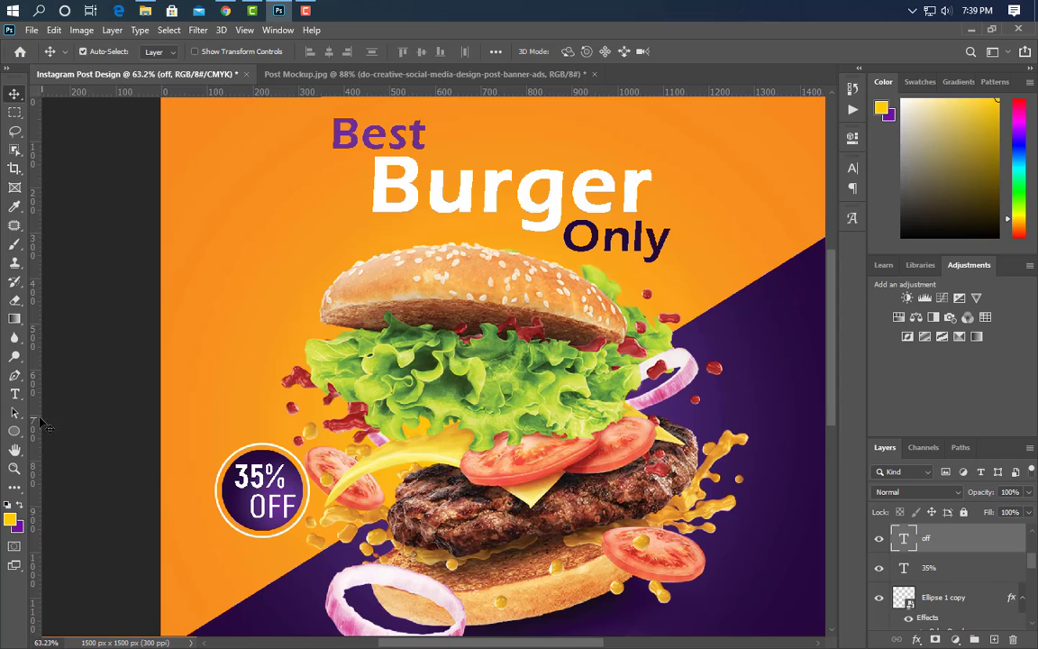
Draw a small circle left of the headline with no fill and a 2 px stroke.
key("u")
left_click_drag(237, 211, 273, 249)
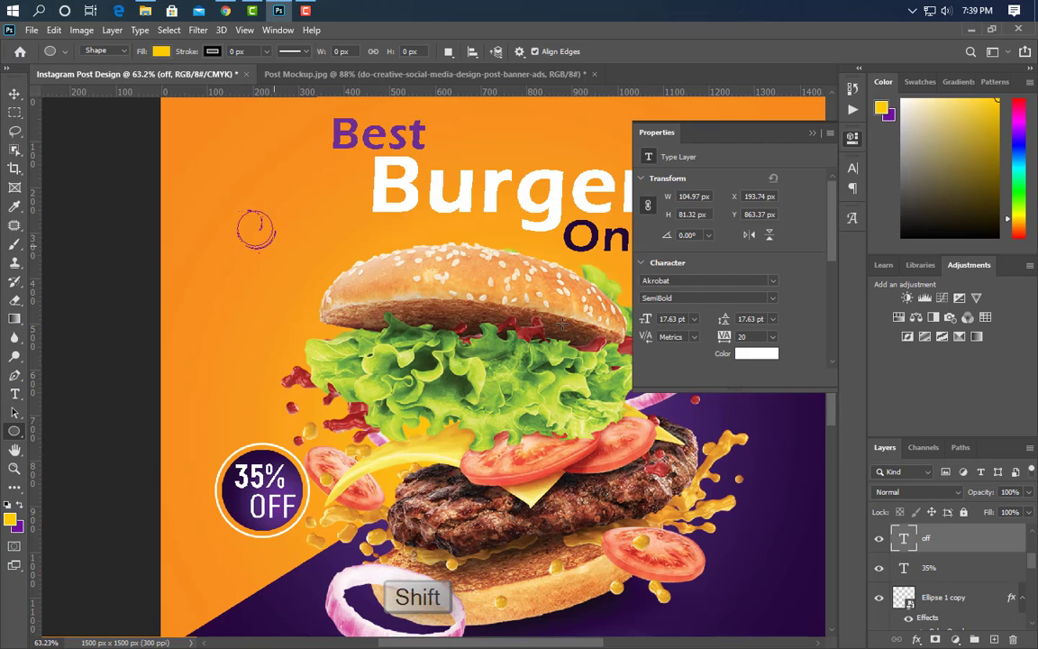
left_click(814, 134)
left_click(162, 53)
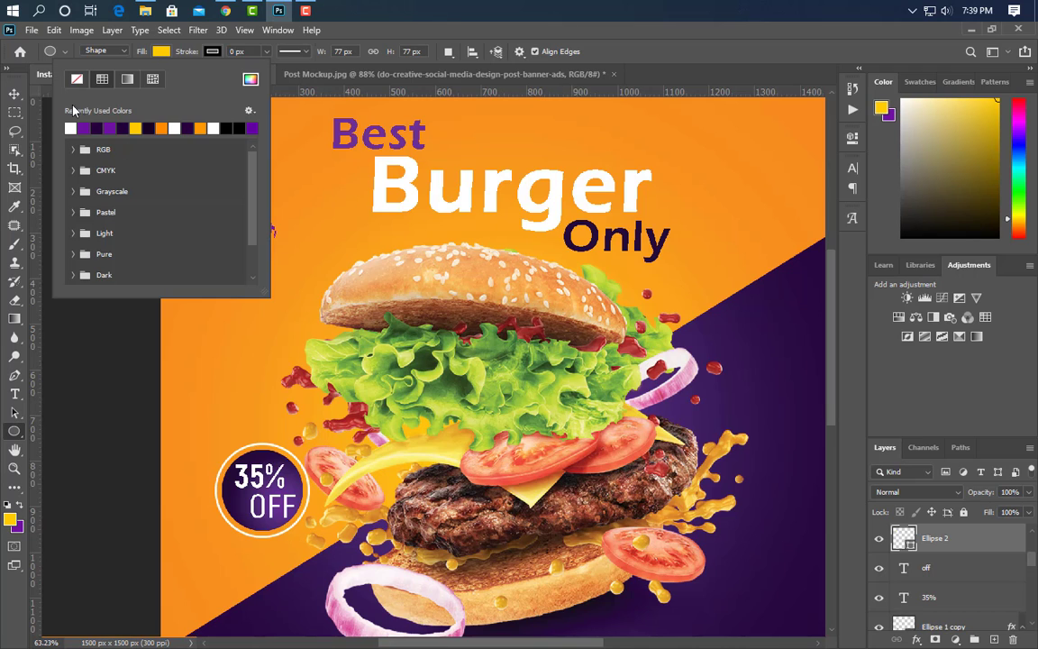
left_click_drag(234, 52, 225, 51)
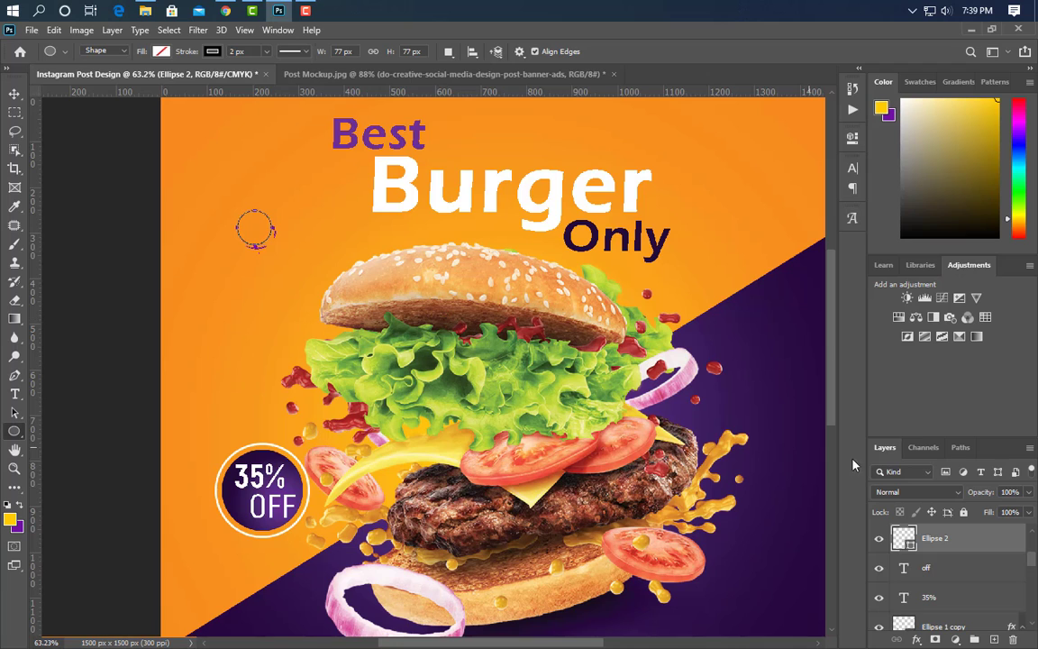
Convert the small circle to a Smart Object and add a white Color Overlay.
right_click(1009, 548)
left_click(856, 234)
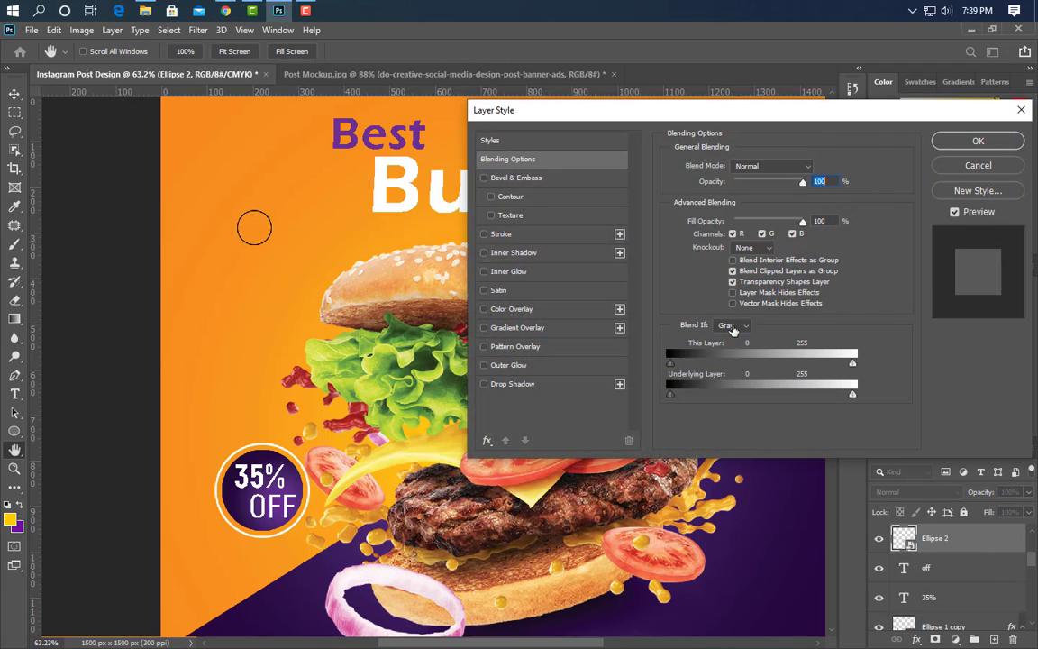
left_click(568, 311)
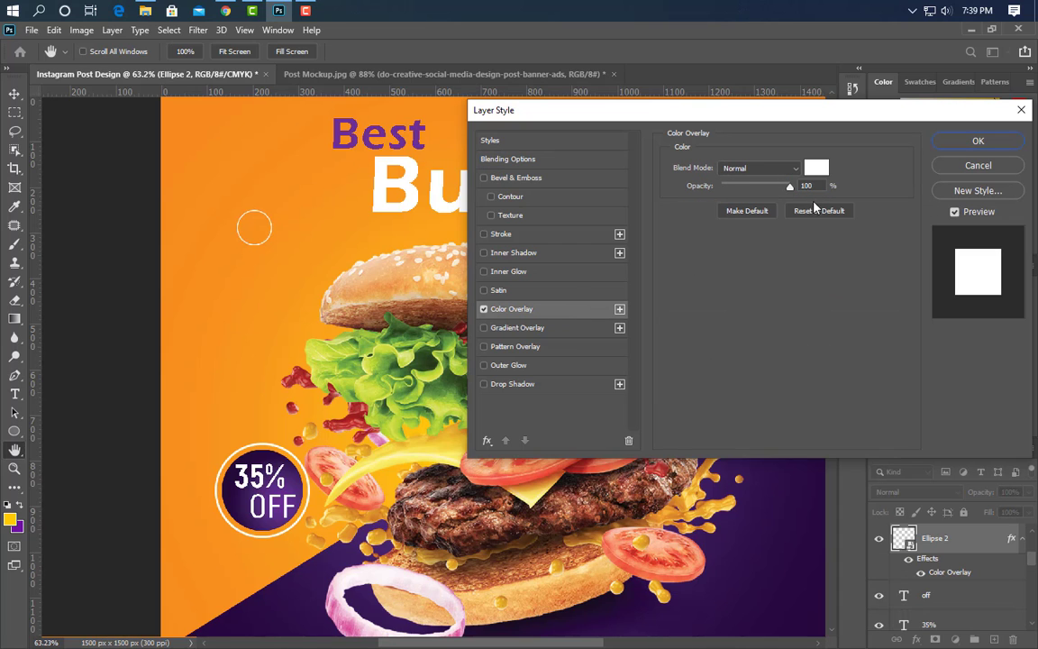
left_click(964, 143)
scroll(238, 303, "down", 1)
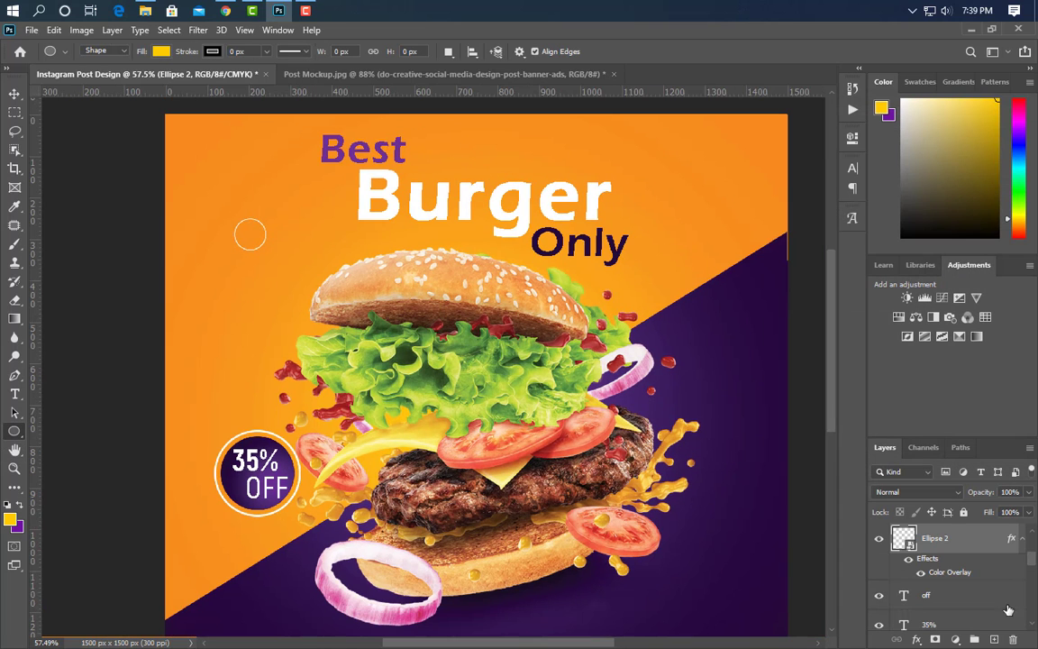
Duplicate the small white ring and move the copy to the lower right.
key("ctrl+j")
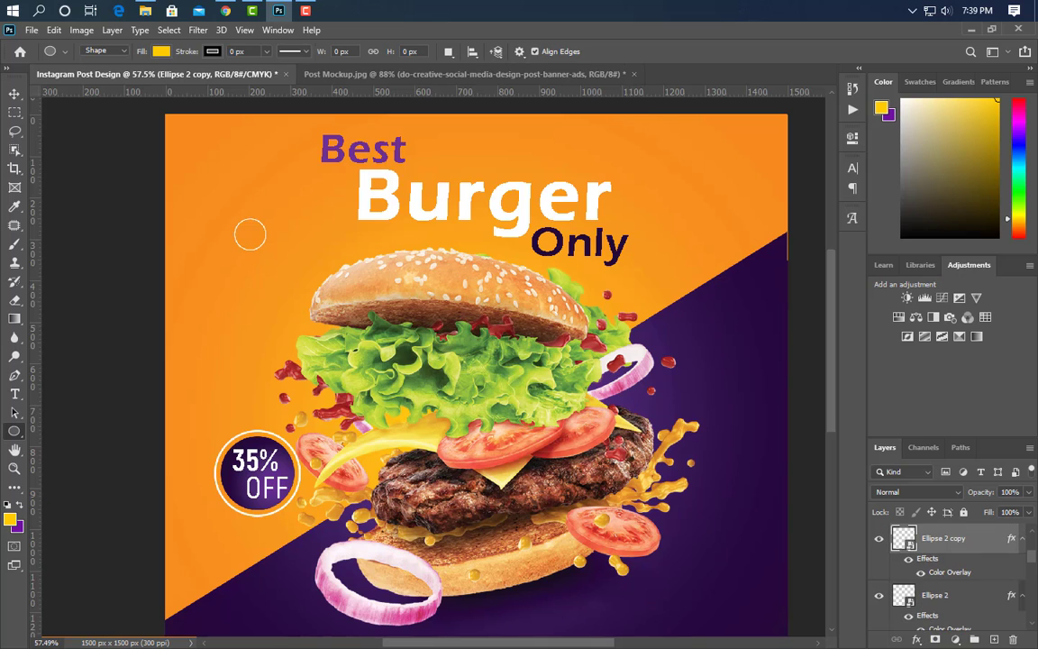
key("ctrl+t")
left_click_drag(249, 234, 712, 581)
left_click(700, 51)
right_click(14, 435)
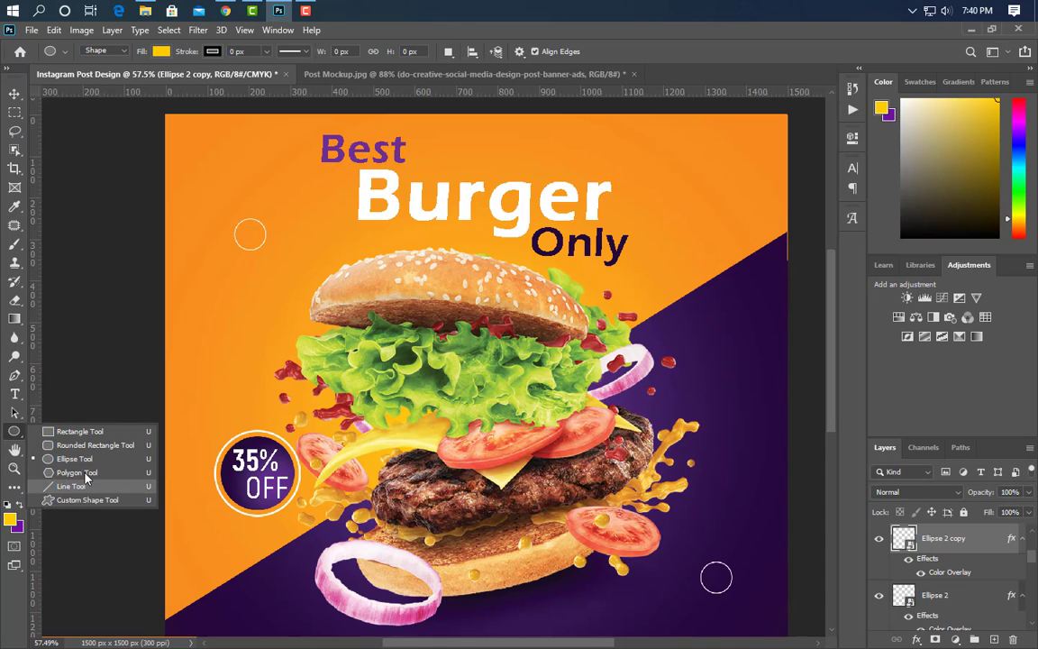
Draw a small outline-only three-sided polygon near the top right.
left_click(83, 474)
left_click(562, 51)
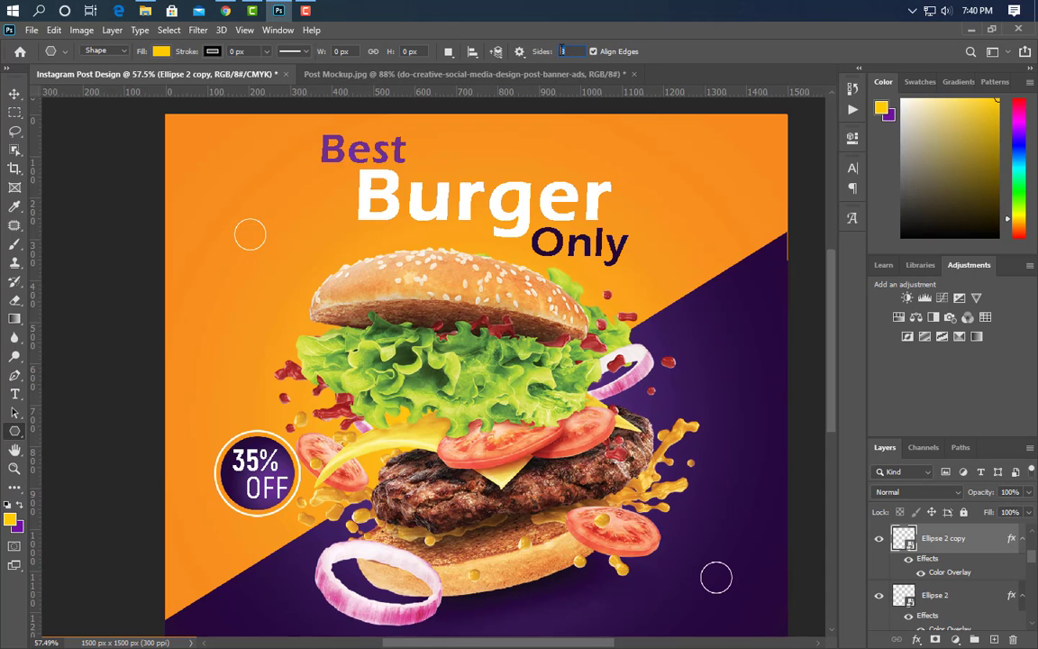
left_click_drag(687, 168, 692, 159)
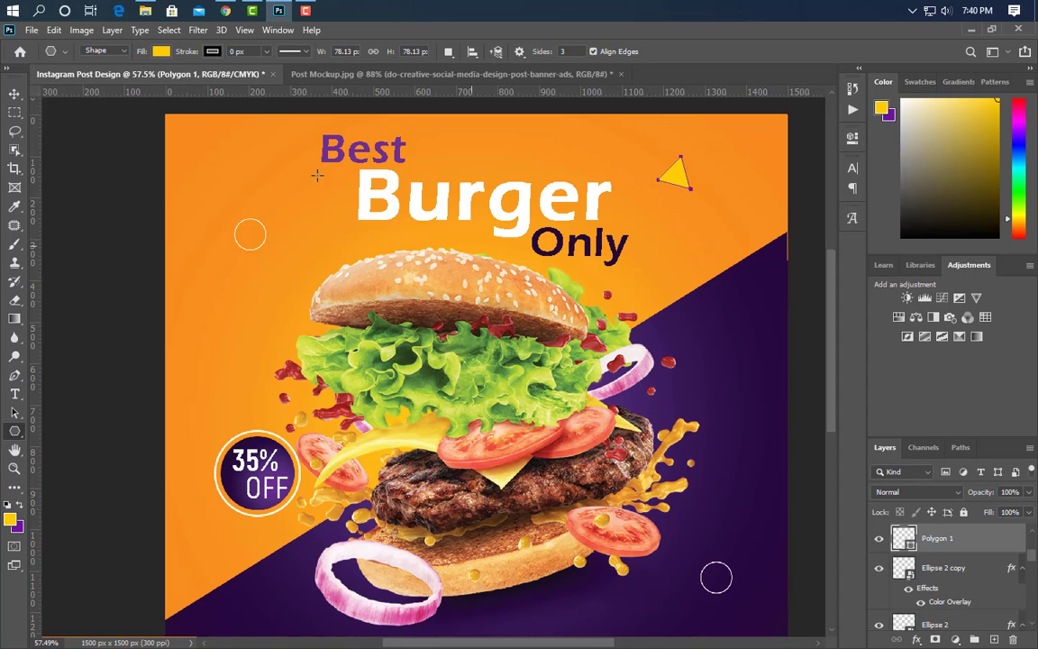
left_click(160, 52)
left_click(77, 84)
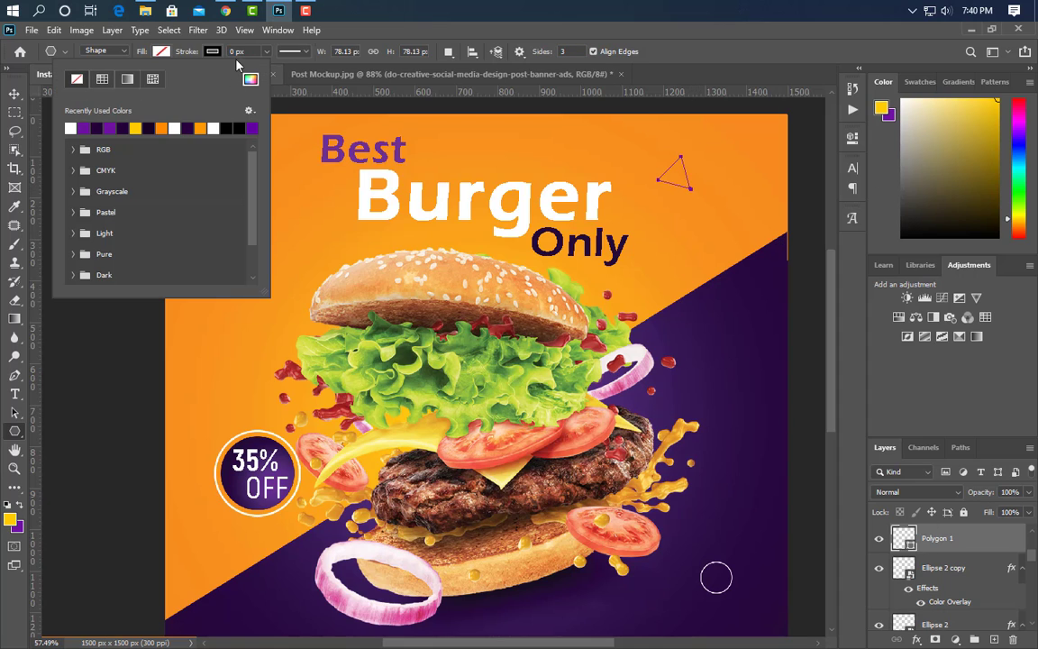
left_click(233, 51)
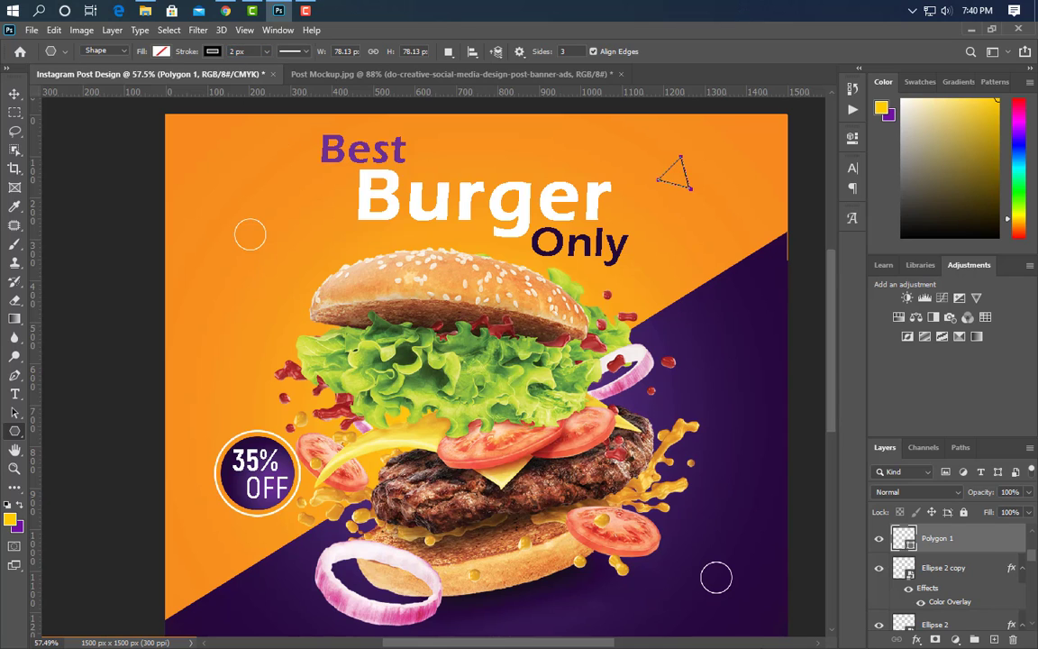
Convert the triangle to a Smart Object and place a copy at the lower left.
right_click(902, 551)
left_click(793, 236)
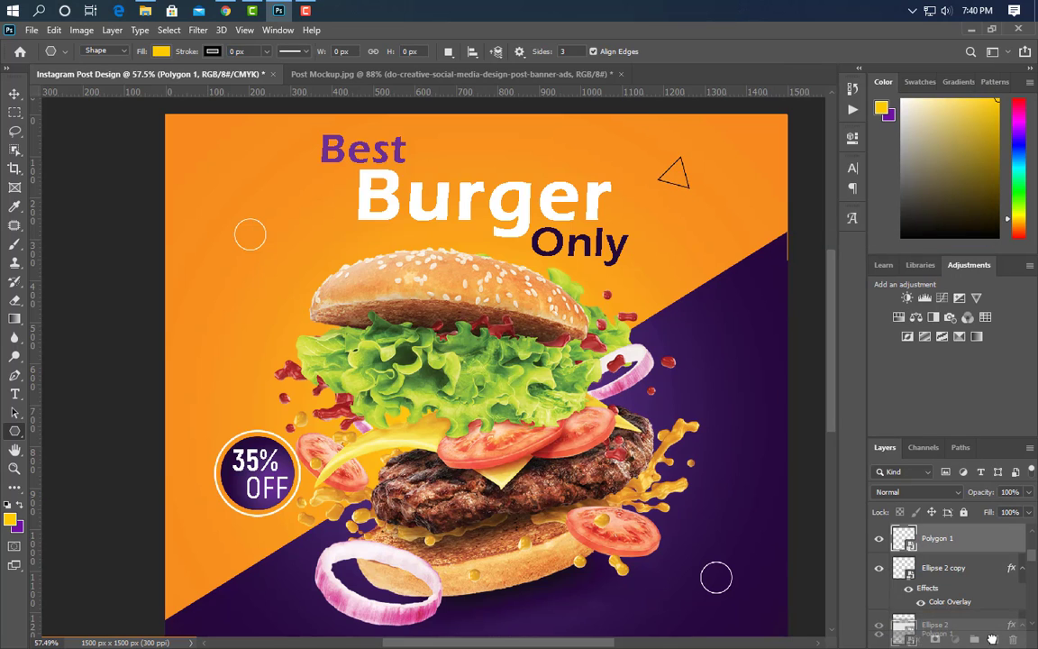
key("ctrl+j")
key("ctrl+t")
left_click_drag(674, 173, 242, 579)
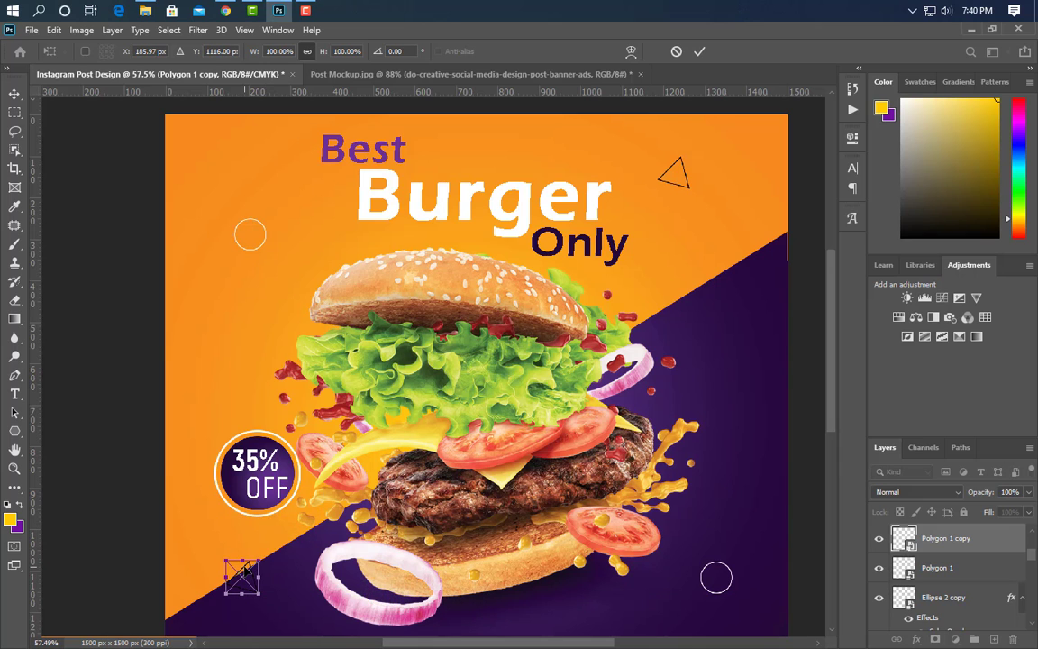
left_click(701, 51)
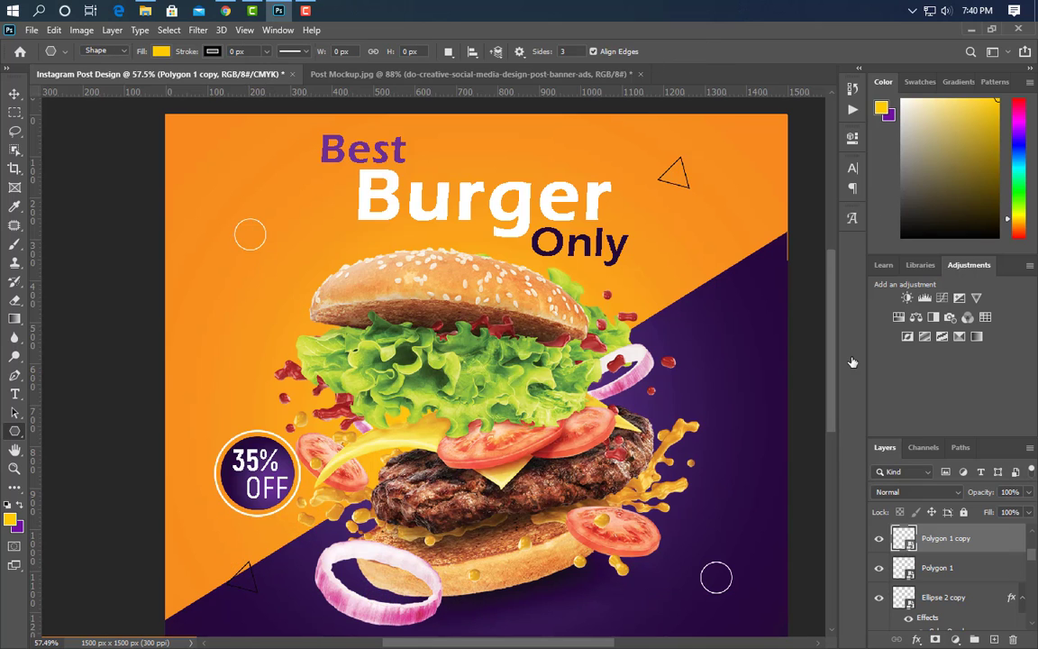
Give both triangles a white Color Overlay.
double_click(982, 538)
left_click(511, 308)
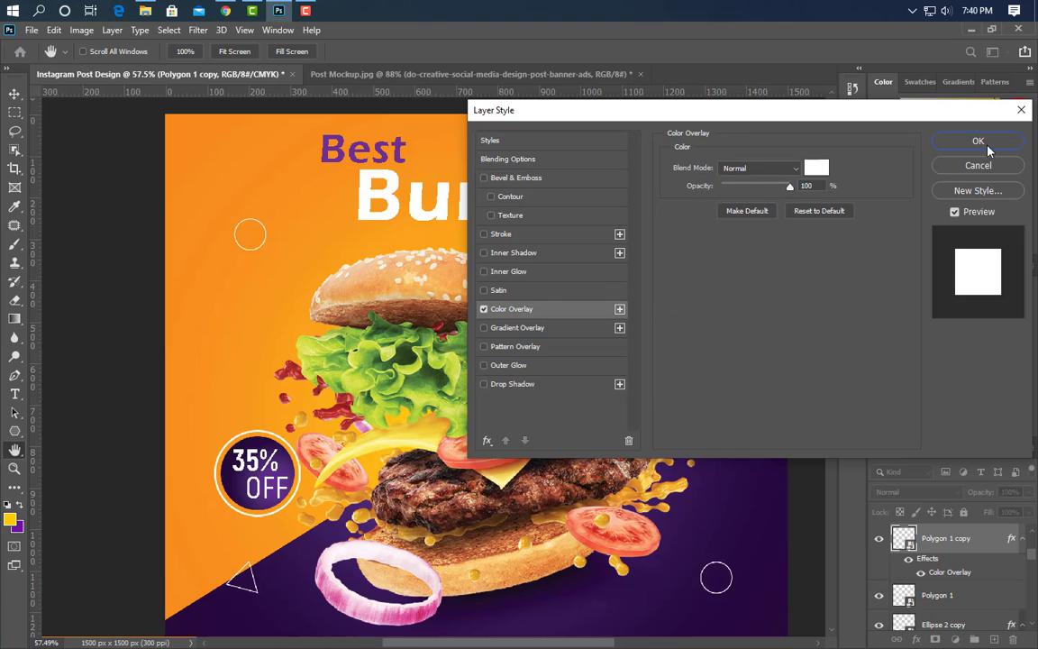
left_click(983, 144)
left_click(971, 600)
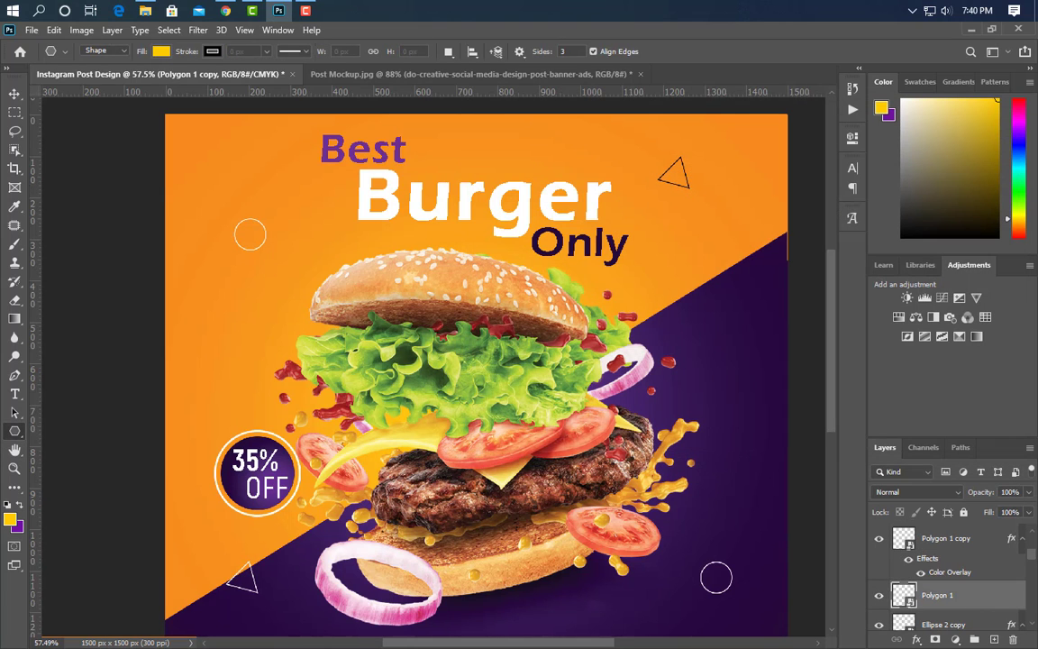
left_click(520, 310)
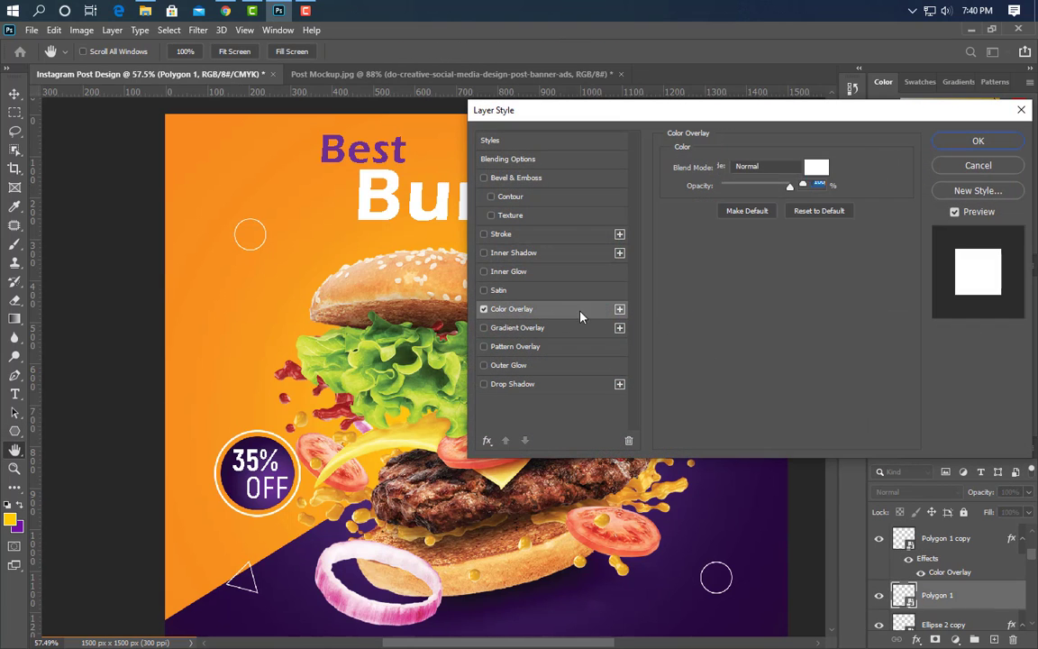
left_click(977, 141)
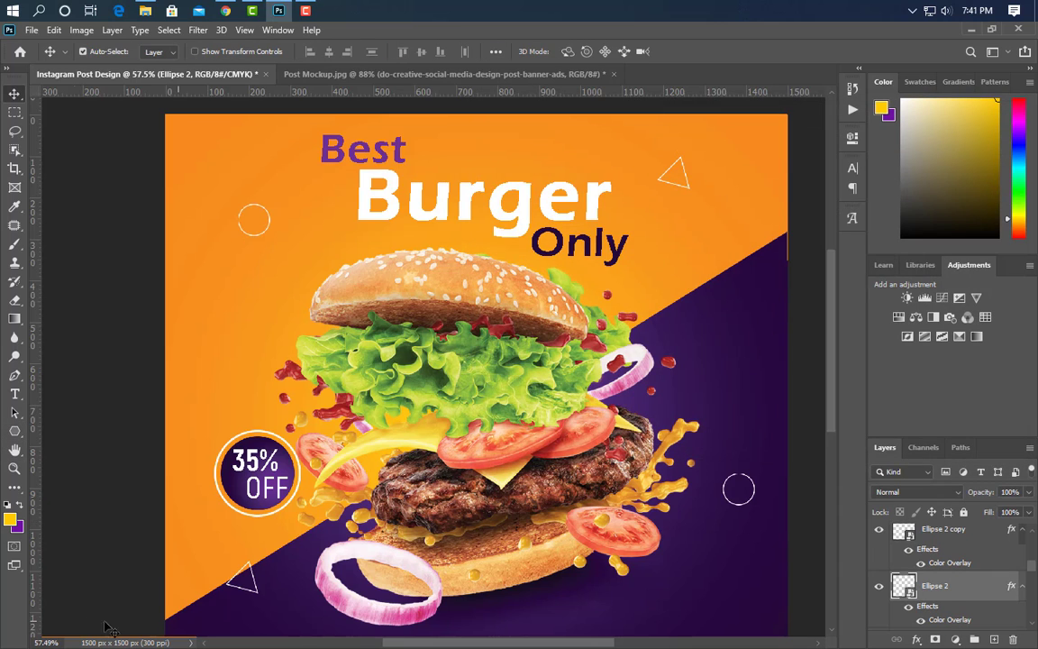
right_click(17, 434)
Draw a thin rectangle bar, rotate it 45° and colour it white (ffffff).
left_click(63, 387)
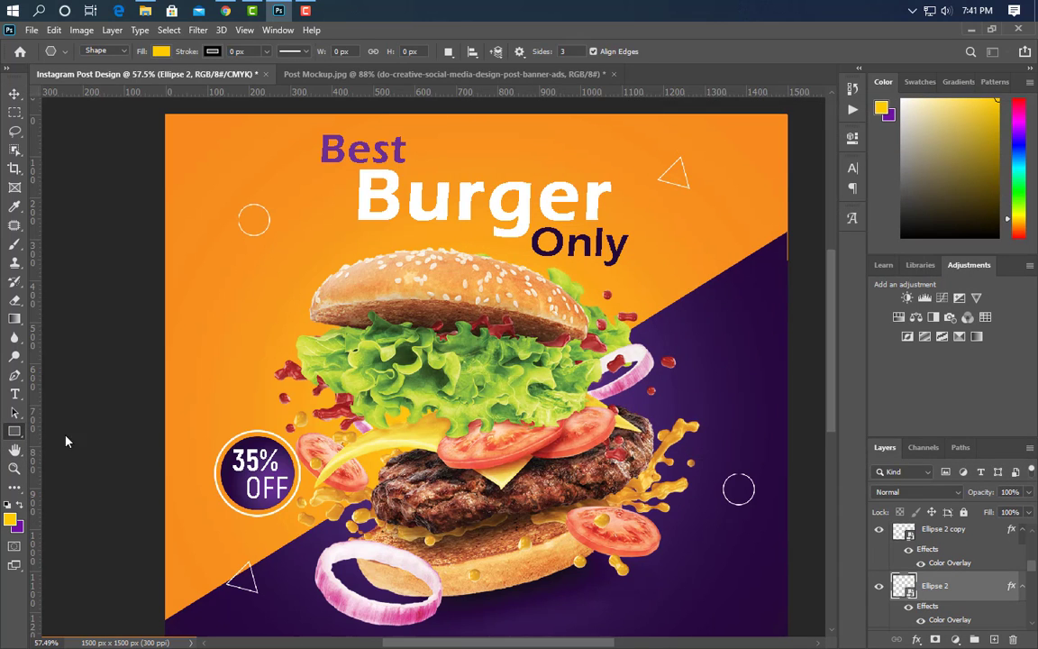
left_click_drag(700, 384, 726, 388)
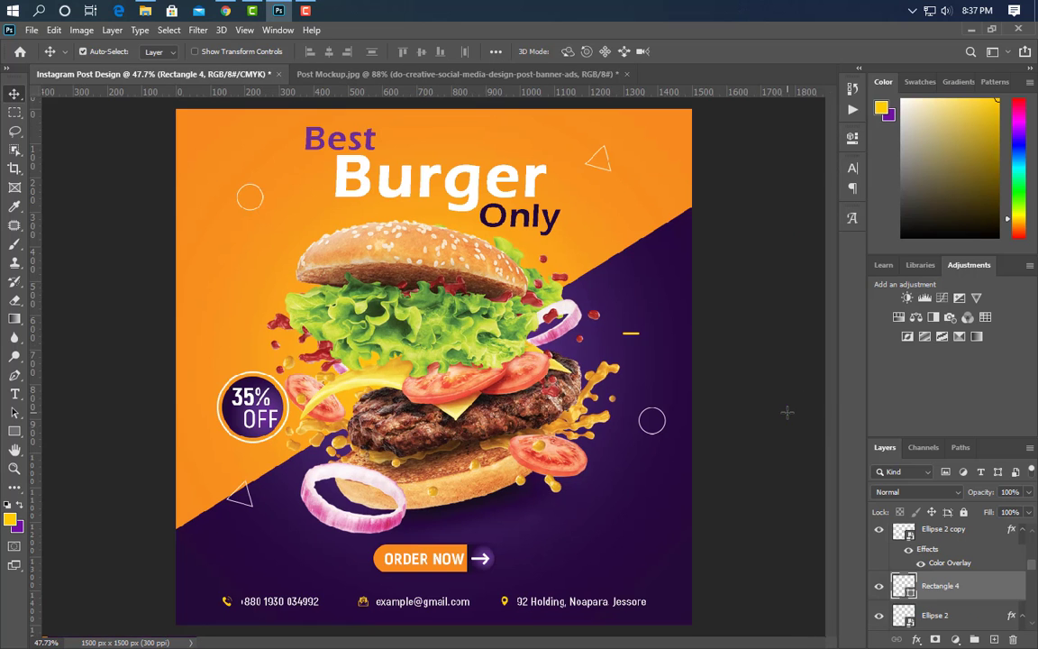
scroll(700, 342, "up", 5)
key("ctrl+t")
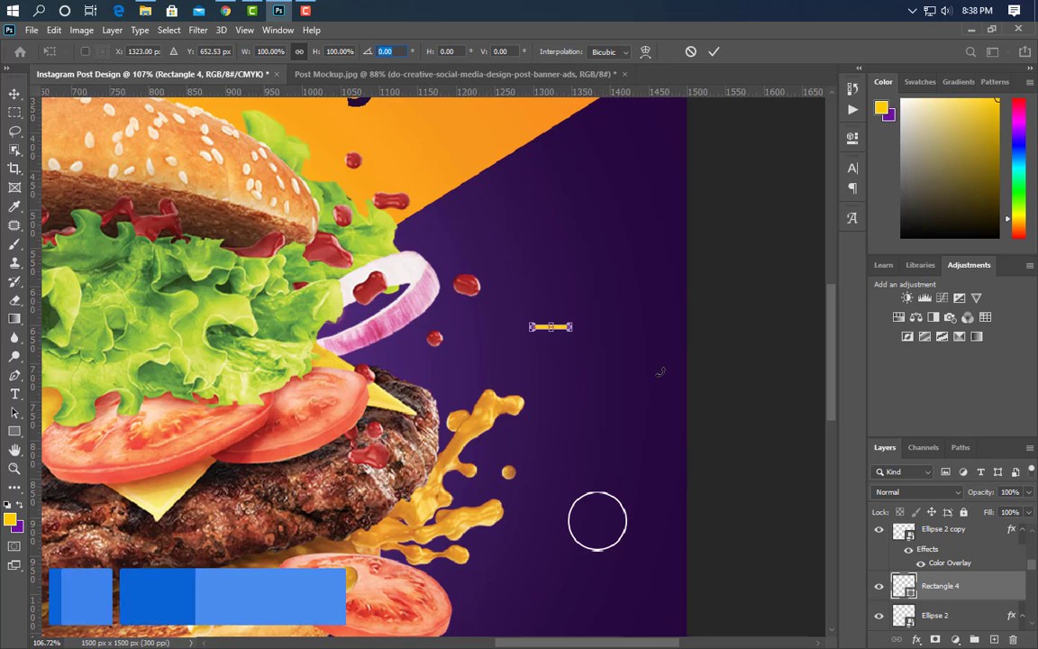
type("45")
left_click(714, 52)
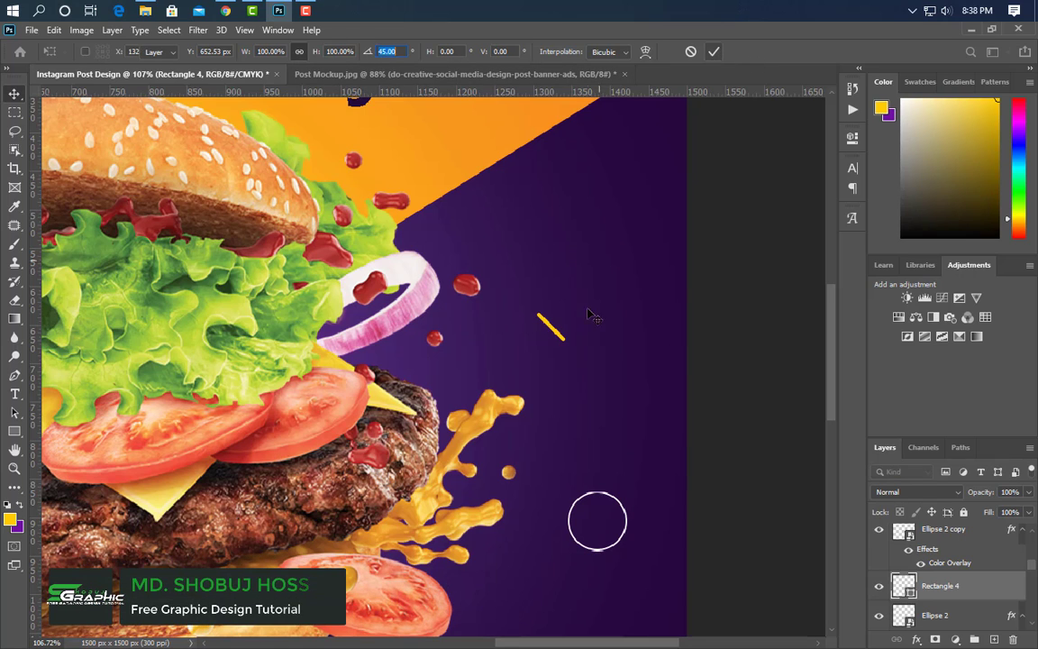
double_click(905, 590)
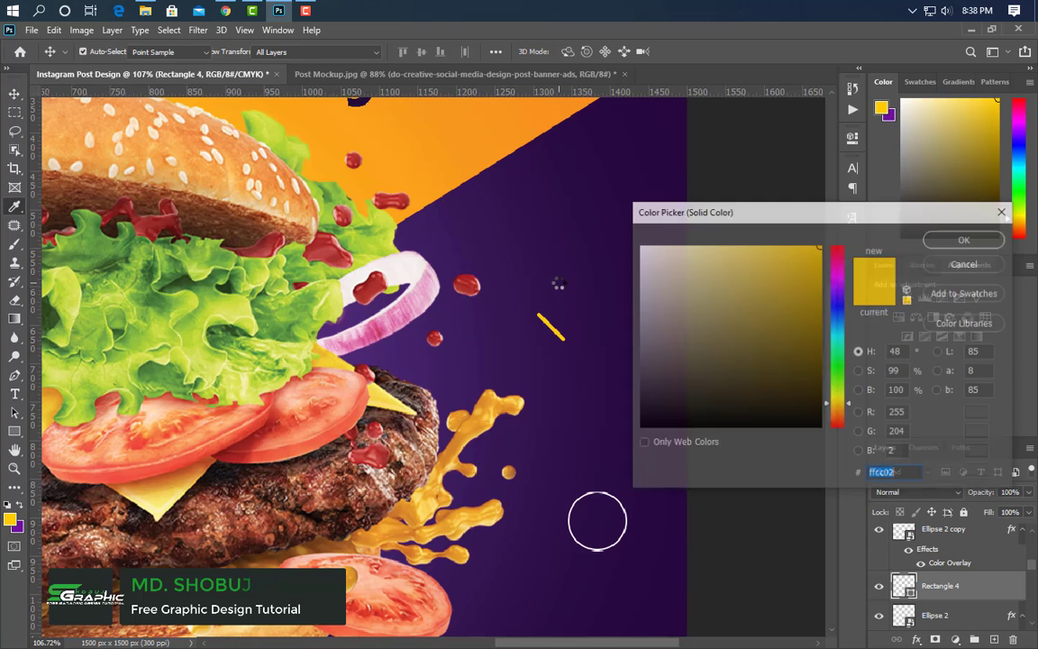
type("ffffff")
left_click(965, 239)
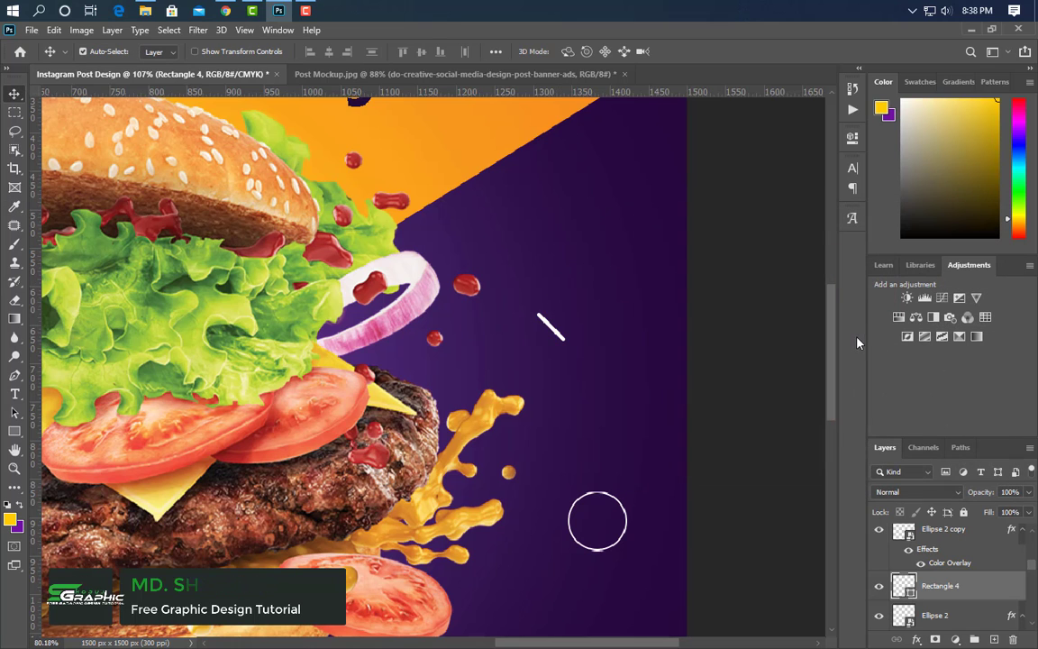
key("ctrl+minus")
key("ctrl+minus")
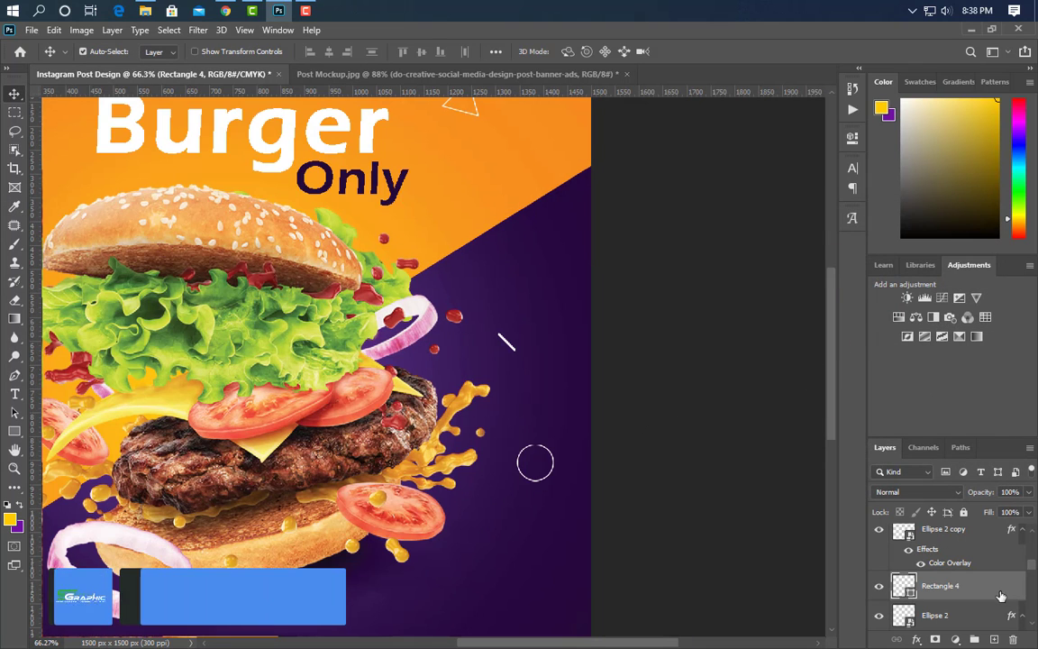
Duplicate the white dash and place the copy below the burger.
key("ctrl+j")
key("ctrl+t")
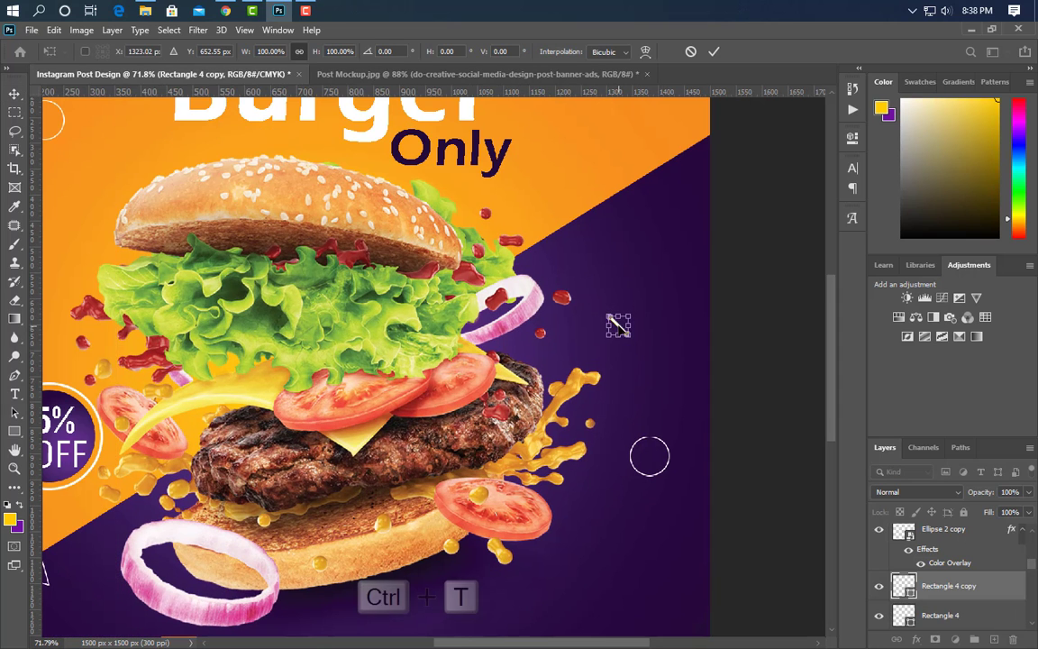
left_click_drag(619, 325, 456, 595)
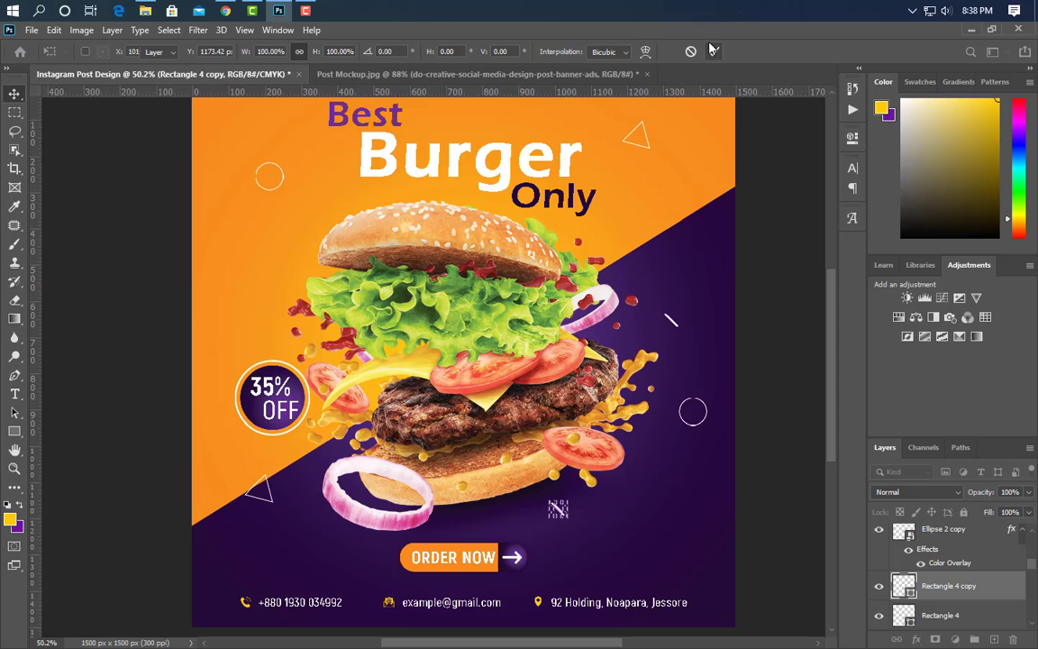
left_click(713, 50)
left_click(976, 621, "shift")
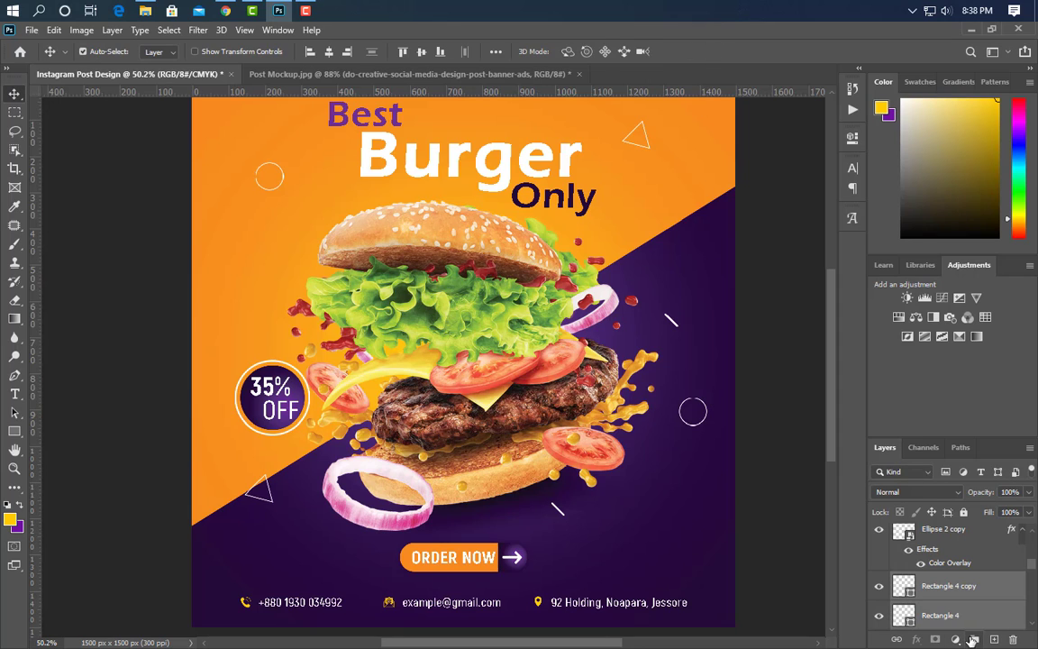
Group the two dashes and place two duplicate dash pairs at the upper left and lower ad.
left_click(973, 638)
key("ctrl+j")
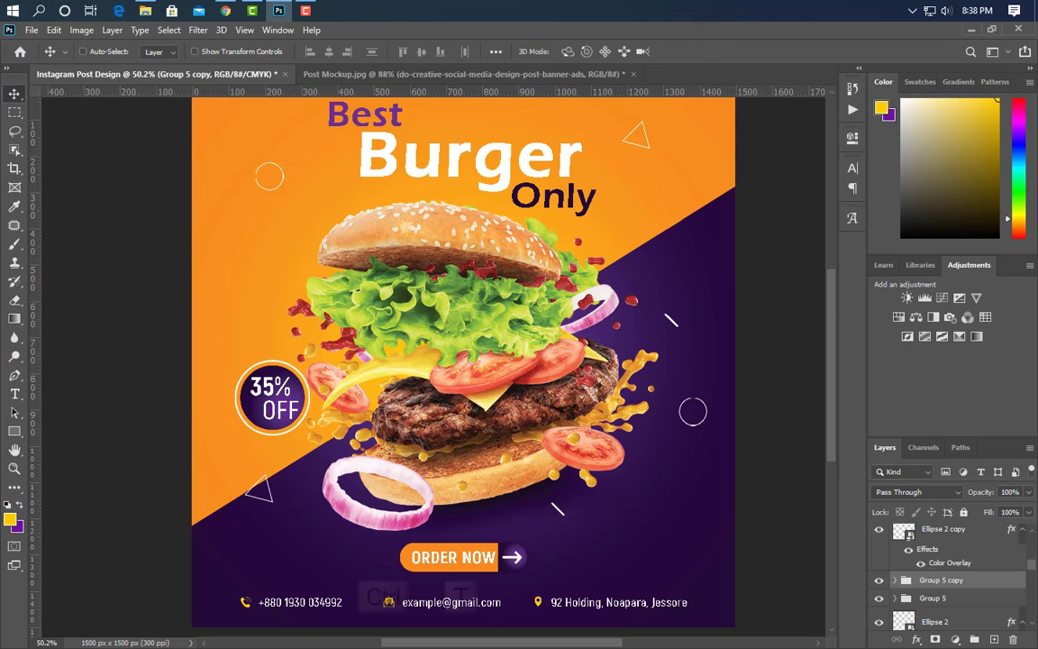
key("ctrl+t")
left_click_drag(574, 389, 294, 258)
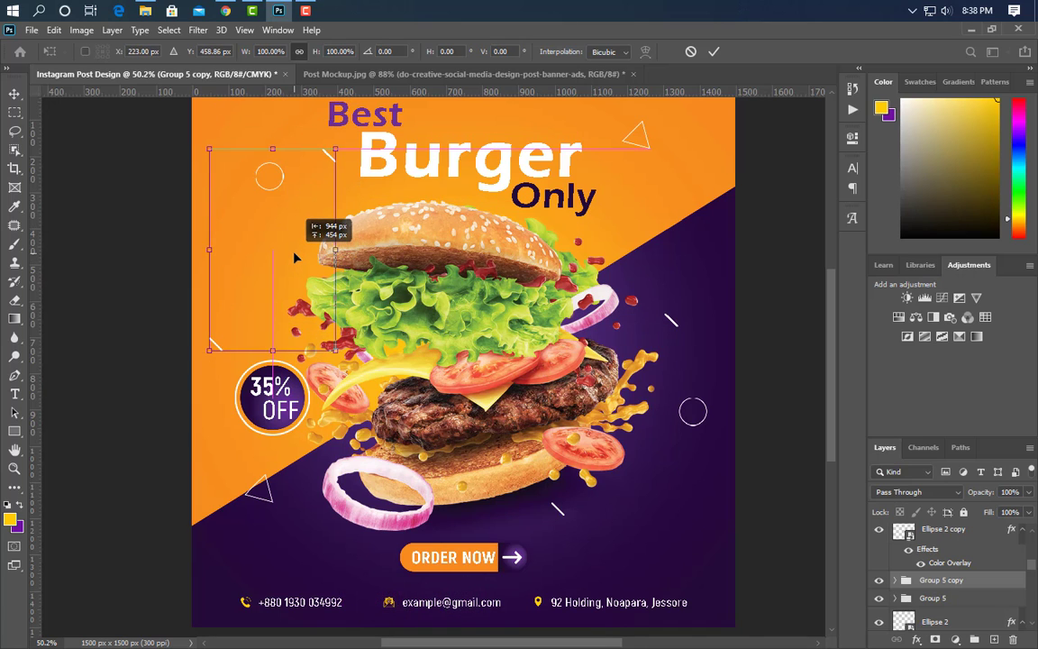
left_click(714, 52)
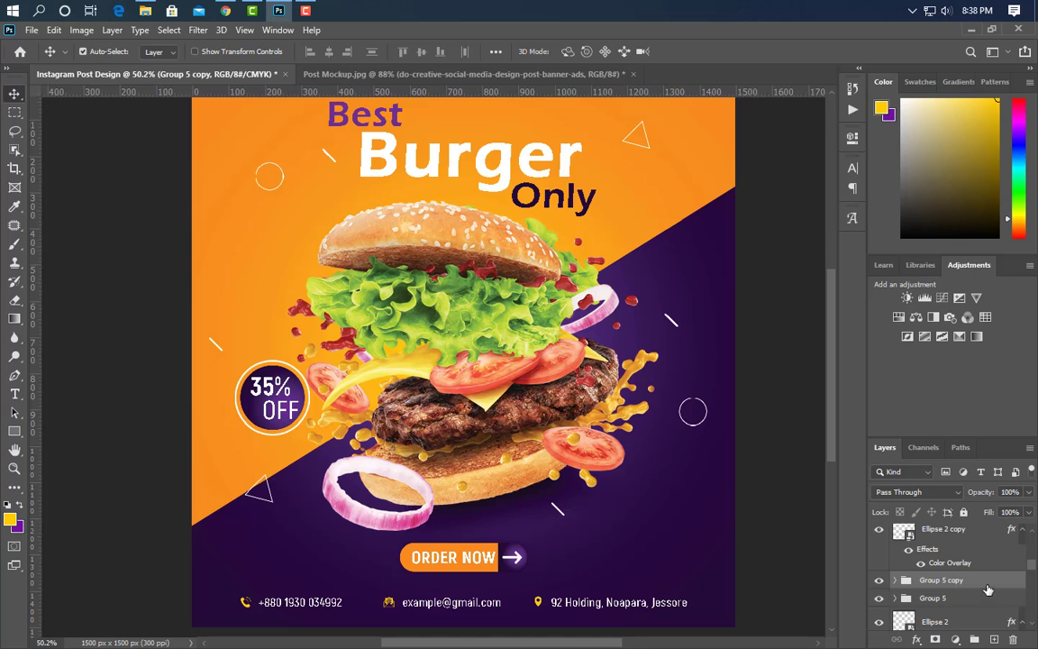
key("ctrl+j")
key("ctrl+t")
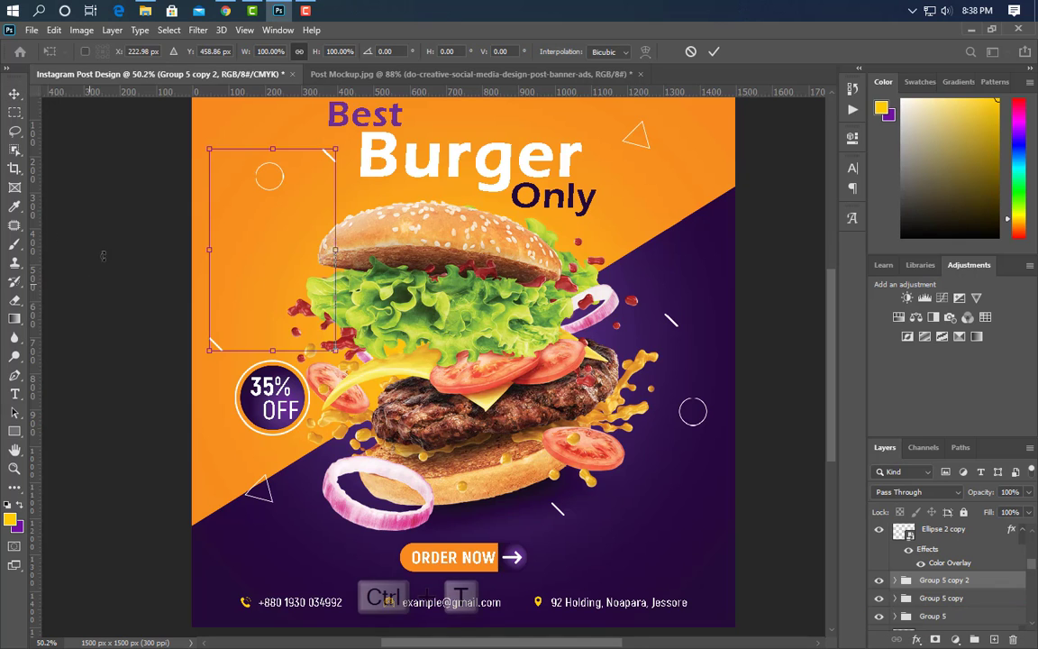
left_click_drag(232, 278, 346, 503)
left_click(713, 51)
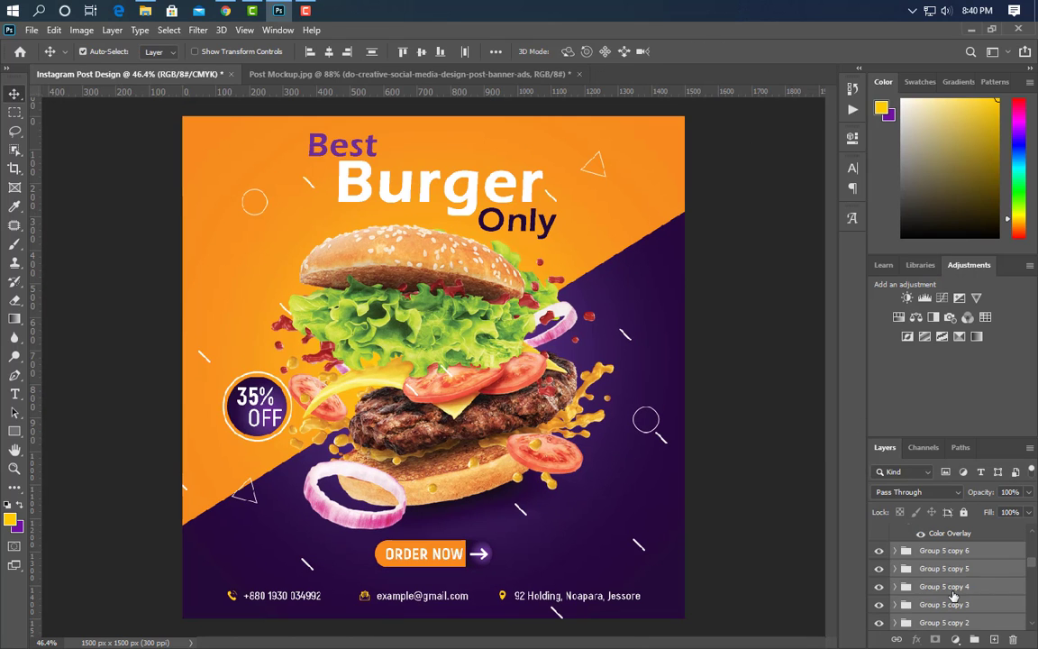
Group the circle and triangle decoration layers and move the group lower in the stack.
scroll(952, 594, "up", 1)
left_click(946, 564, "ctrl")
scroll(948, 590, "up", 2)
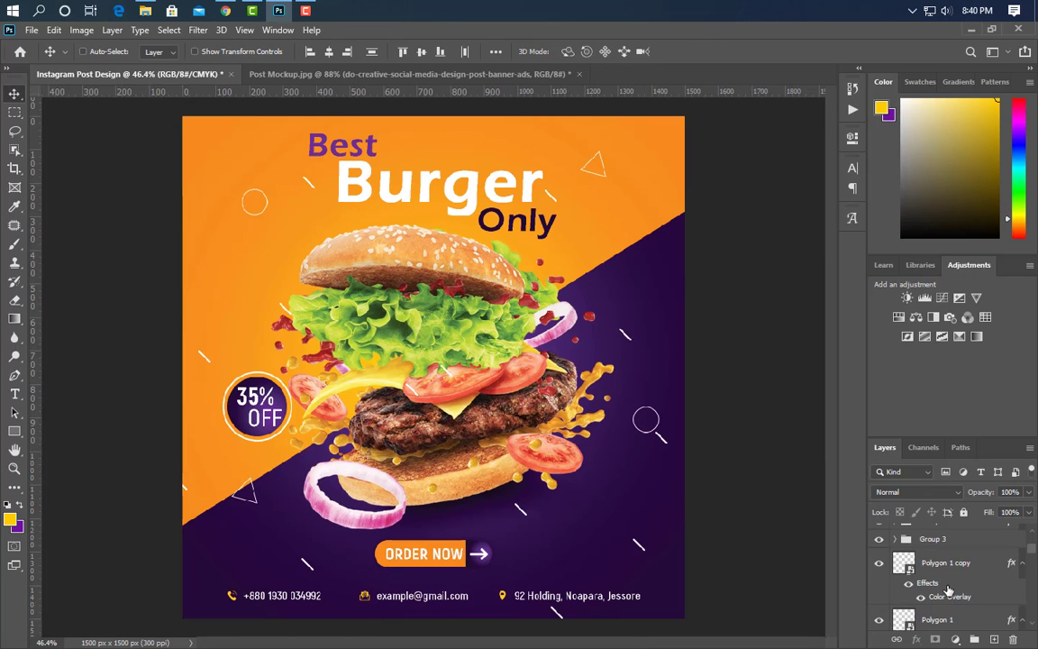
left_click(947, 621, "ctrl")
left_click(950, 574, "ctrl")
scroll(954, 602, "up", 1)
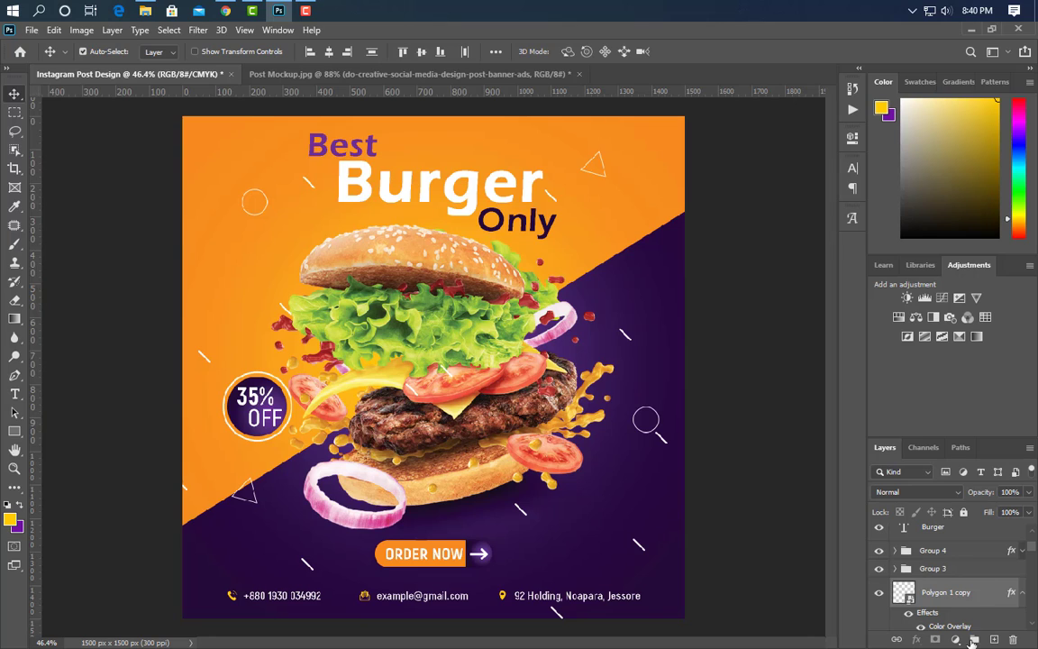
left_click(974, 640)
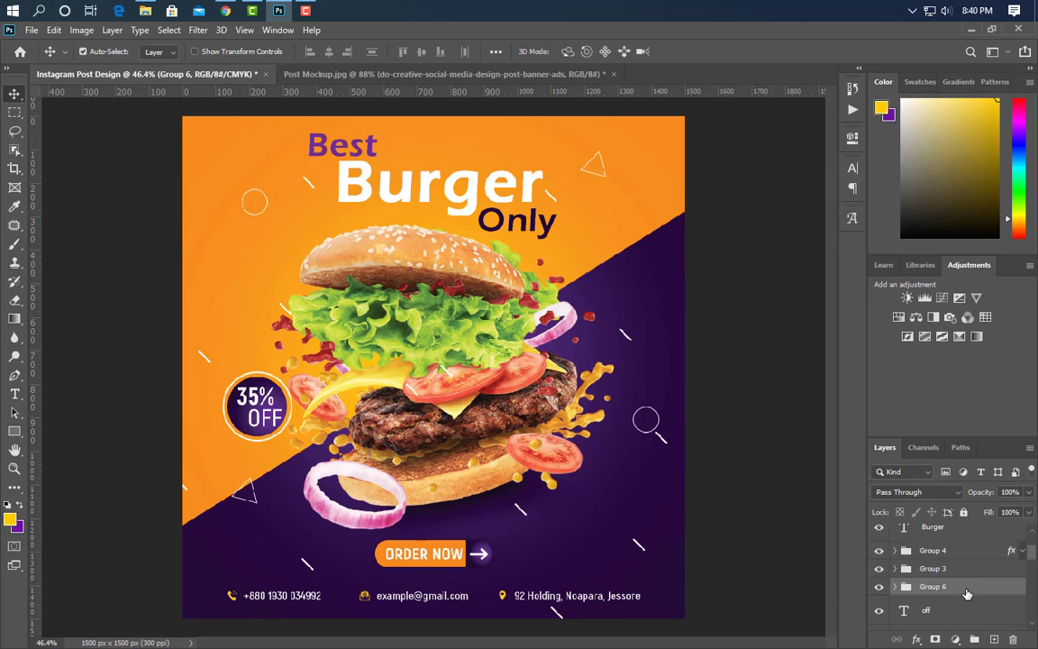
left_click_drag(967, 594, 973, 617)
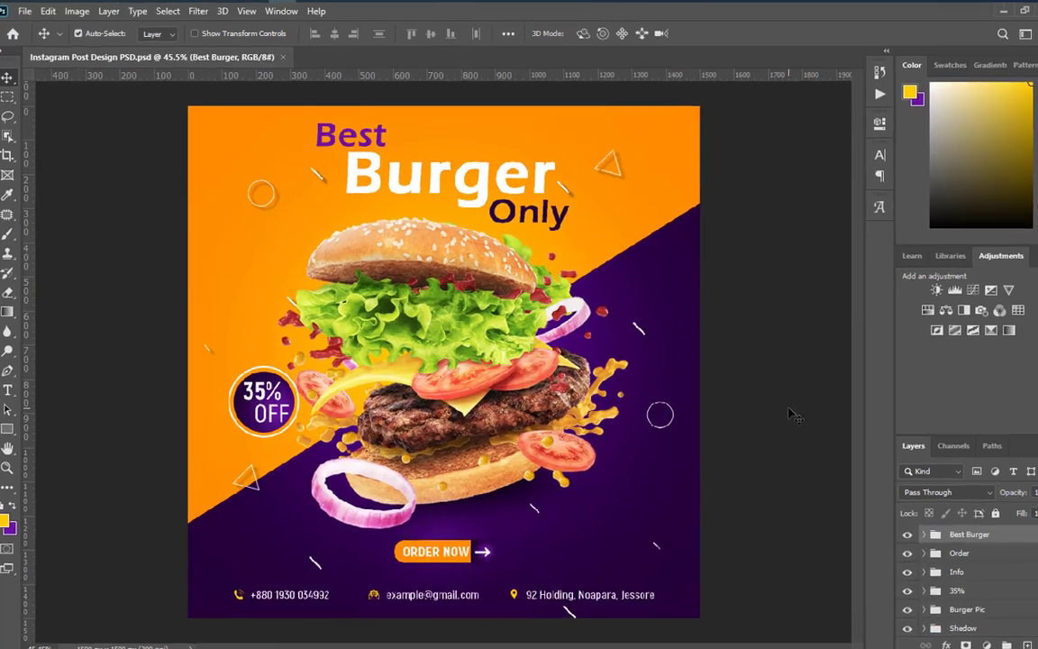